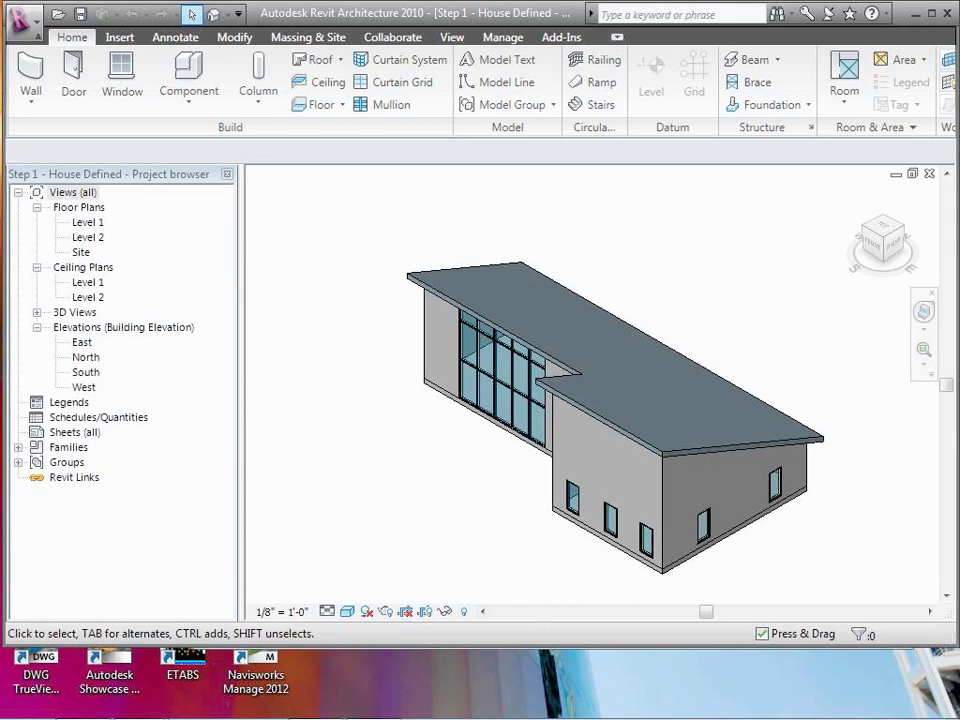
- Browse the Session 17 - Energy Example folder in Explorer, then return to the Revit house model
{"action": "right_click", "coordinate": [140, 706]}
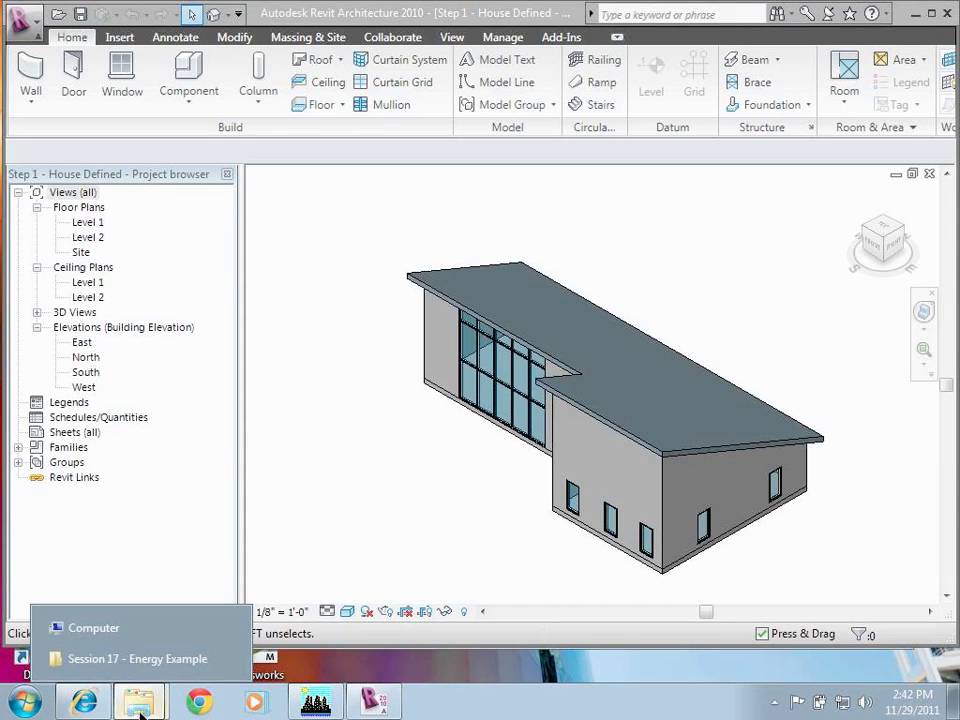
{"action": "left_click", "coordinate": [139, 662]}
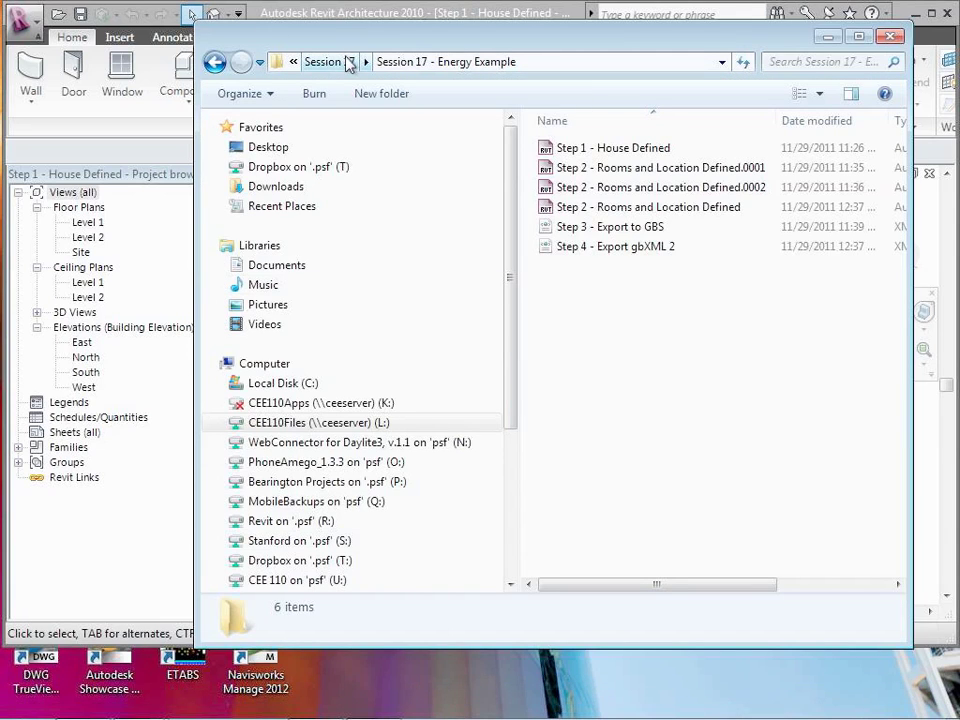
{"action": "left_click", "coordinate": [295, 62]}
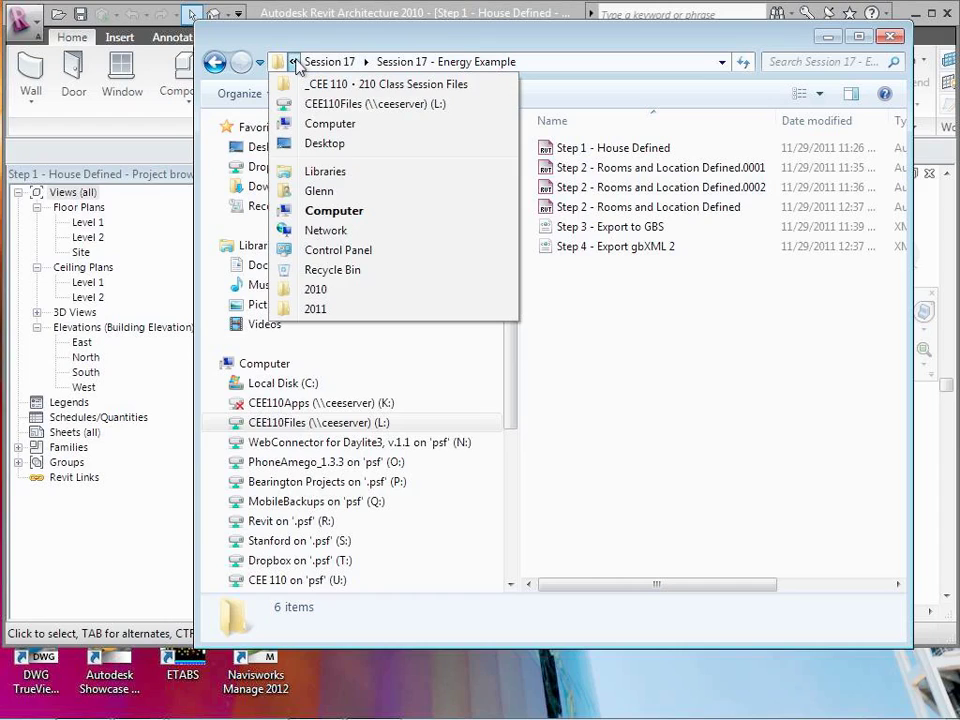
{"action": "left_click", "coordinate": [295, 63]}
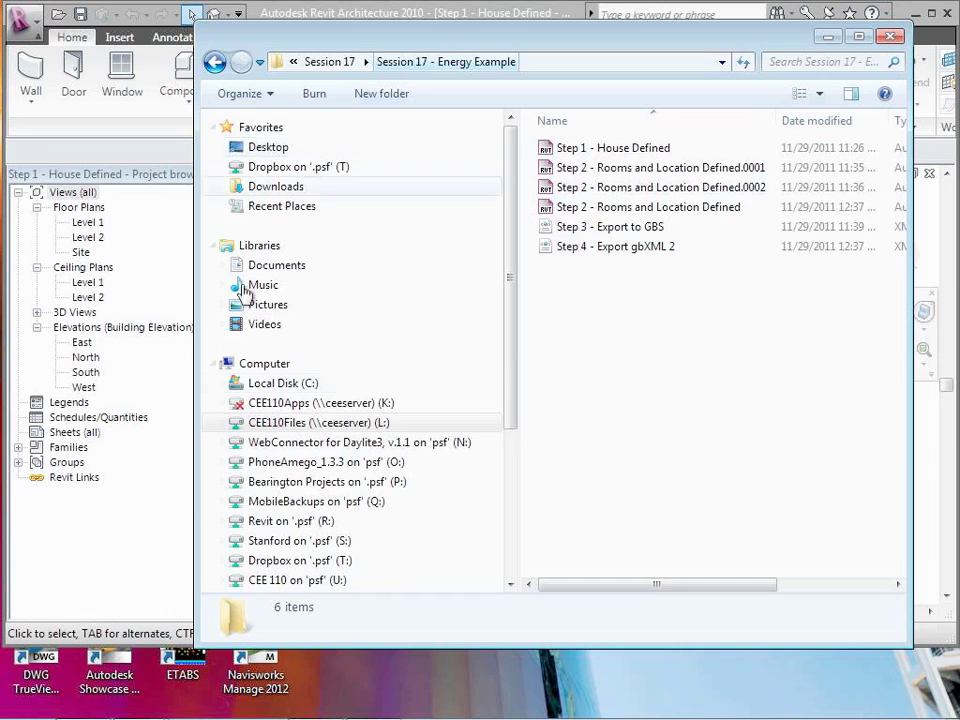
{"action": "left_click", "coordinate": [130, 475]}
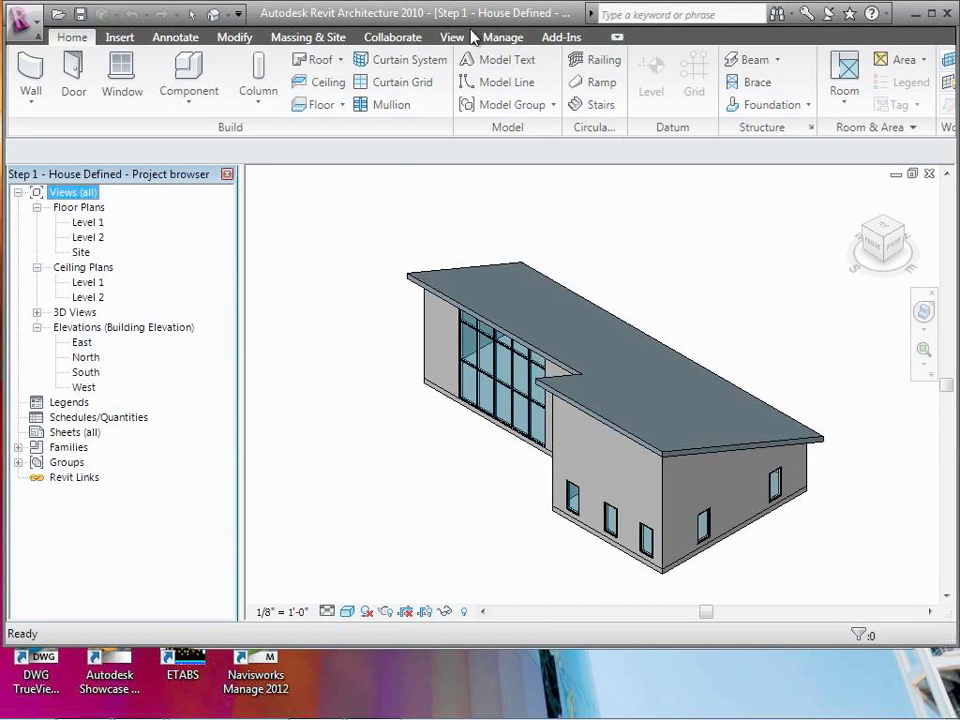
- Maximize the Revit window and open the Floor Plans > Level 1 view of the house
{"action": "double_click", "coordinate": [454, 24]}
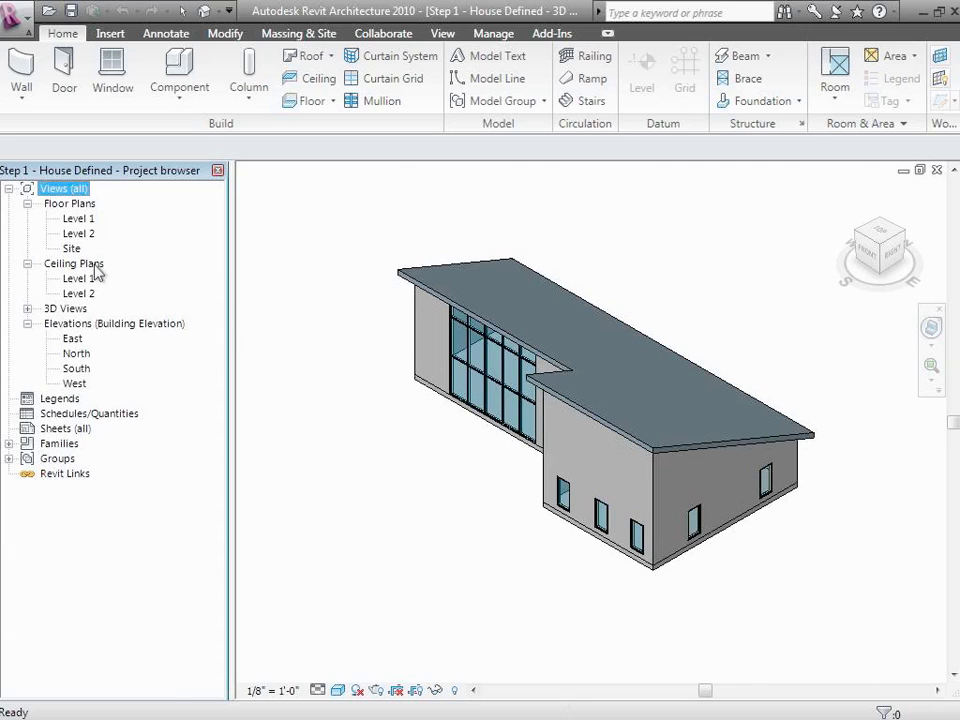
{"action": "left_click", "coordinate": [80, 220]}
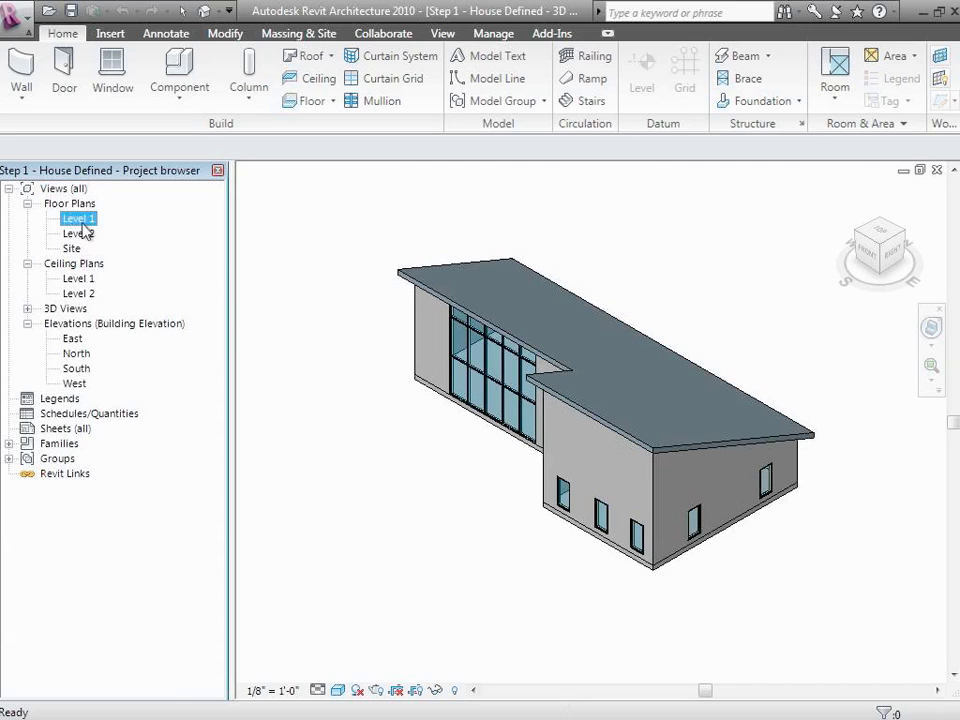
{"action": "double_click", "coordinate": [80, 220]}
{"action": "scroll", "coordinate": [720, 338], "scroll_direction": "down", "scroll_amount": 2}
{"action": "scroll", "coordinate": [716, 338], "scroll_direction": "up", "scroll_amount": 5}
{"action": "middle_click_drag", "start_coordinate": [487, 410], "coordinate": [529, 459]}
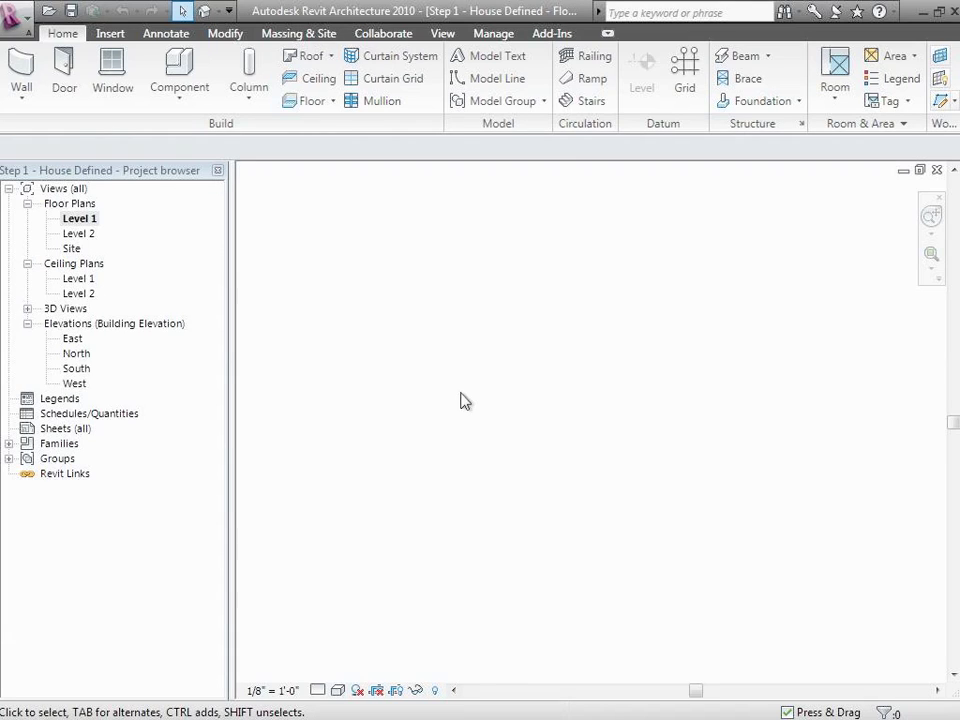
- Zoom to fit with ZF and adjust the zoom so the whole Level 1 outline shows
{"action": "key", "text": "z"}
{"action": "key", "text": "f"}
{"action": "scroll", "coordinate": [519, 377], "scroll_direction": "down", "scroll_amount": 2}
{"action": "scroll", "coordinate": [540, 375], "scroll_direction": "up", "scroll_amount": 1}
{"action": "scroll", "coordinate": [538, 378], "scroll_direction": "up", "scroll_amount": 5}
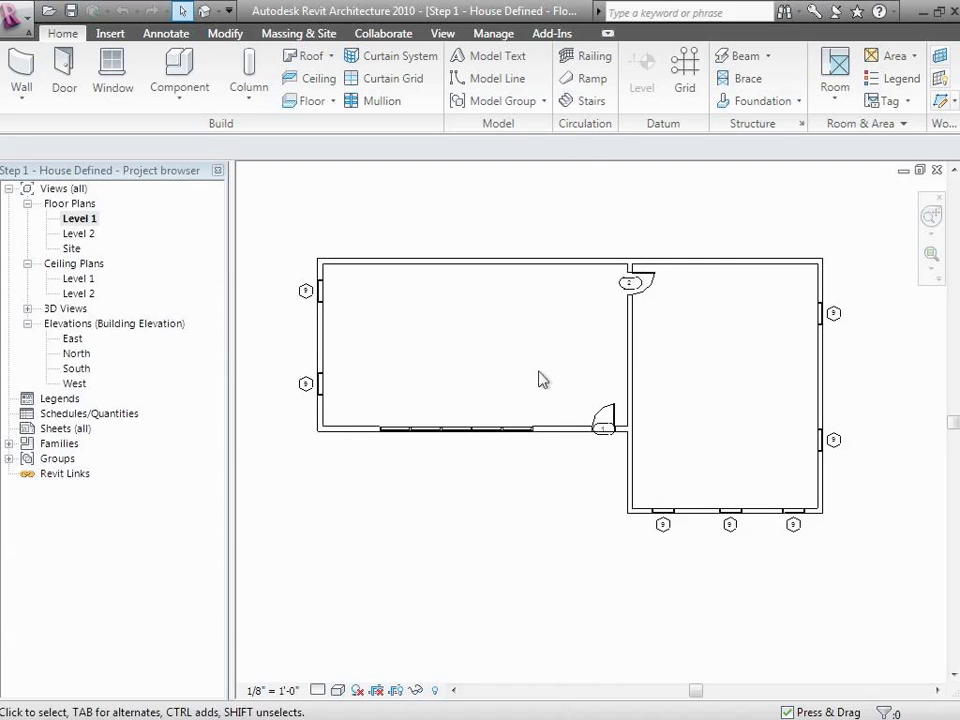
{"action": "scroll", "coordinate": [538, 378], "scroll_direction": "up", "scroll_amount": 1}
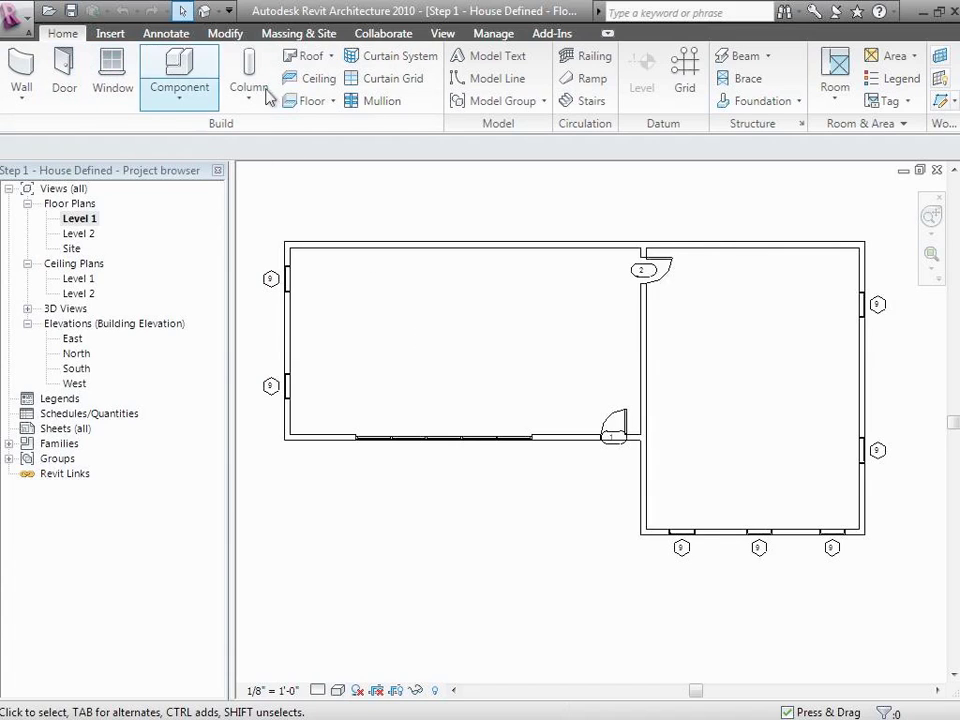
- Place Room 1 in the left wall enclosure and Room 2 in the right one
{"action": "left_click", "coordinate": [836, 72]}
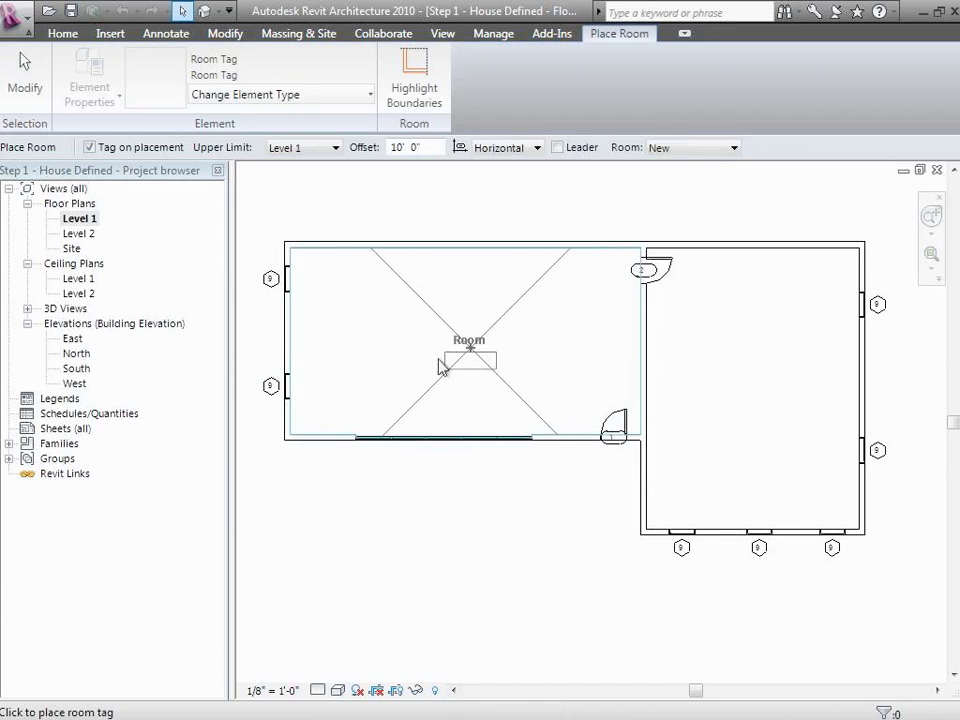
{"action": "left_click", "coordinate": [465, 347]}
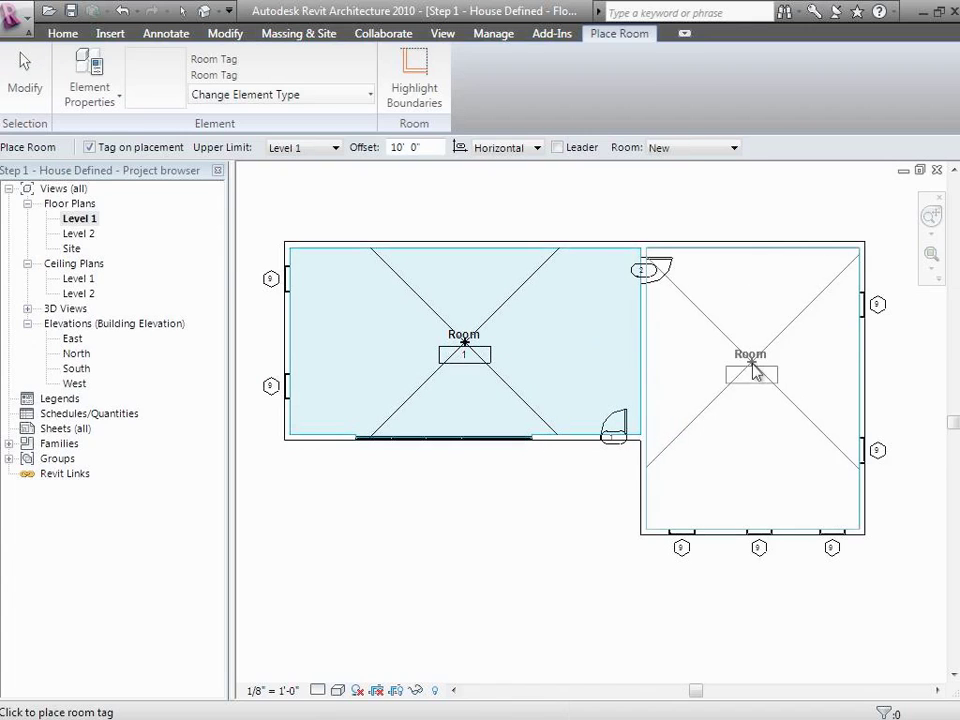
{"action": "left_click", "coordinate": [757, 378]}
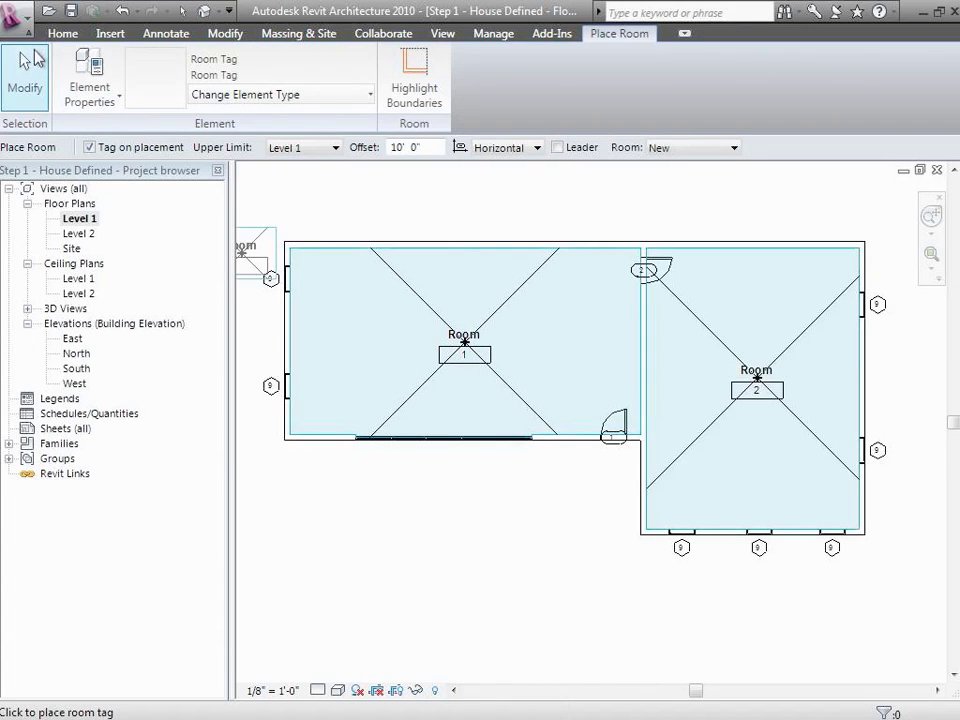
{"action": "left_click", "coordinate": [25, 75]}
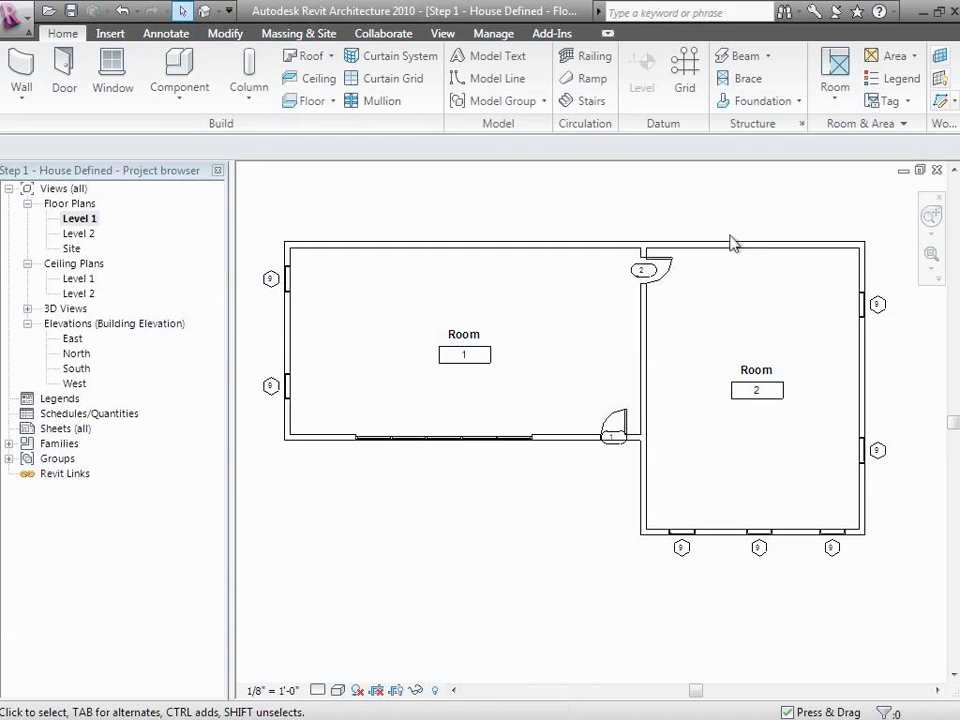
- Change the Room 1 and Room 2 tags to the Room Tag With Volume type
{"action": "left_click", "coordinate": [456, 334]}
{"action": "left_click", "coordinate": [766, 370], "text": "ctrl"}
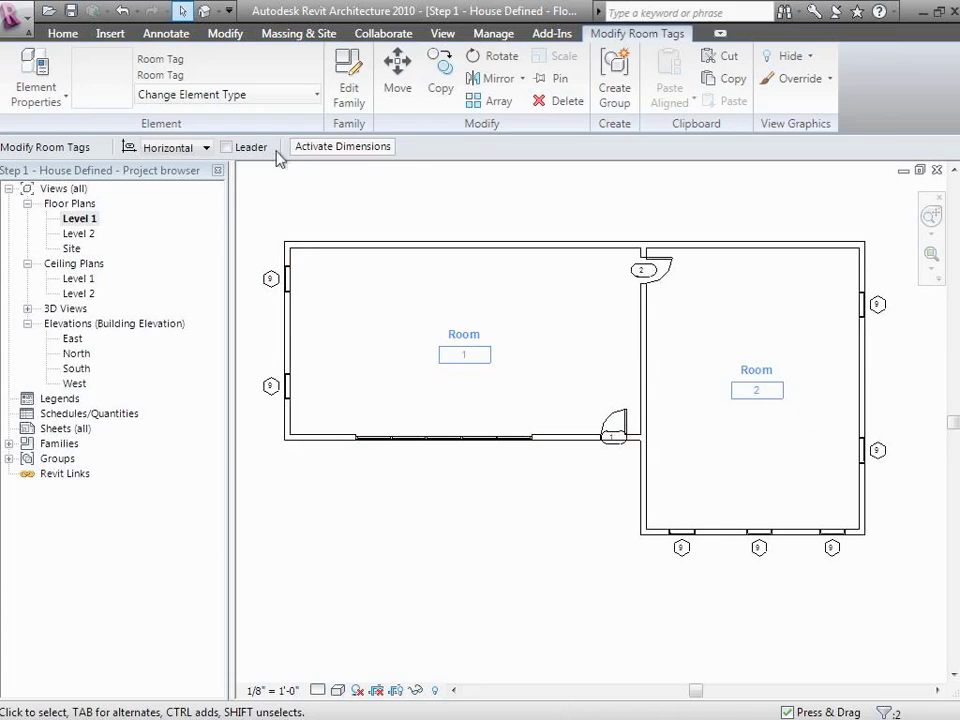
{"action": "left_click", "coordinate": [287, 100]}
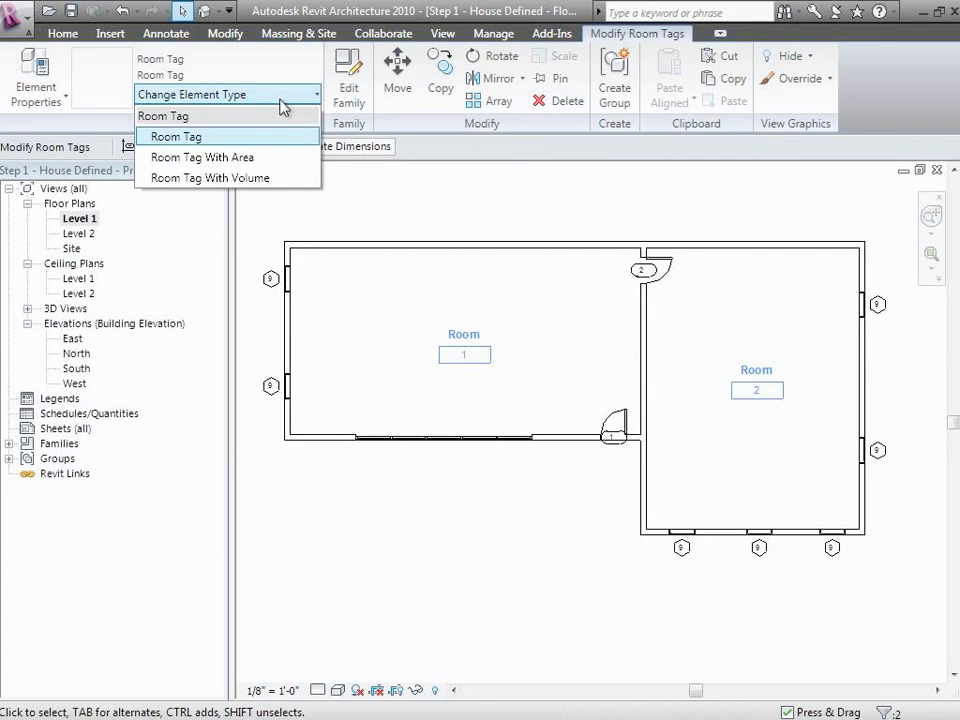
{"action": "left_click", "coordinate": [250, 178]}
{"action": "left_click", "coordinate": [568, 558]}
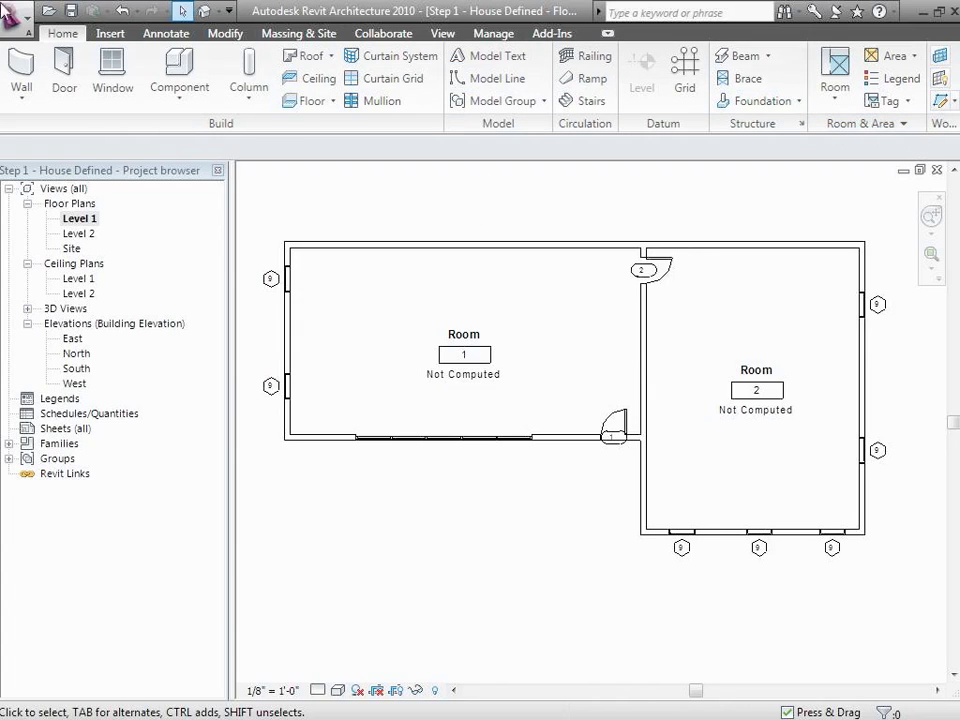
- Set Area and Volume Computations to Areas and Volumes, so tags read 8983.61 CF and 8153.61 CF
{"action": "left_click", "coordinate": [905, 124]}
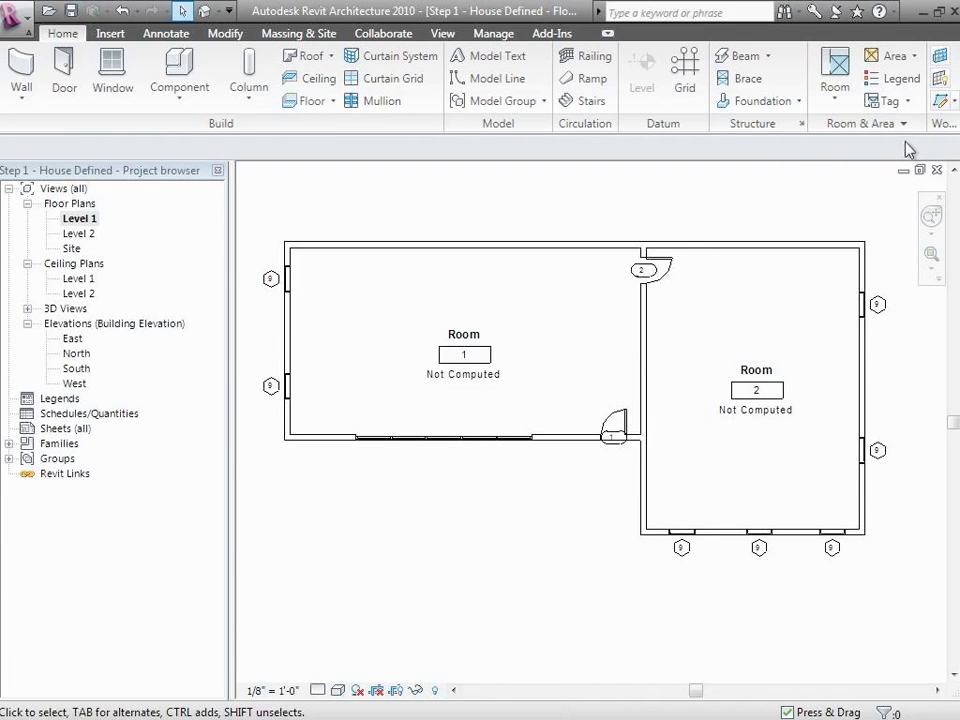
{"action": "left_click", "coordinate": [905, 126]}
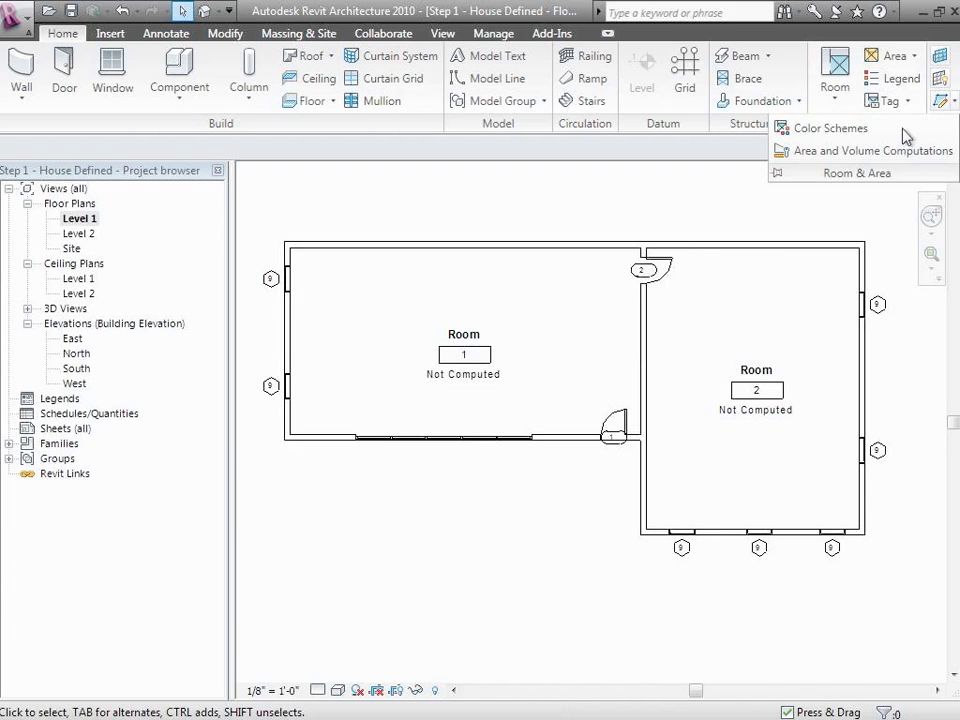
{"action": "left_click", "coordinate": [851, 150]}
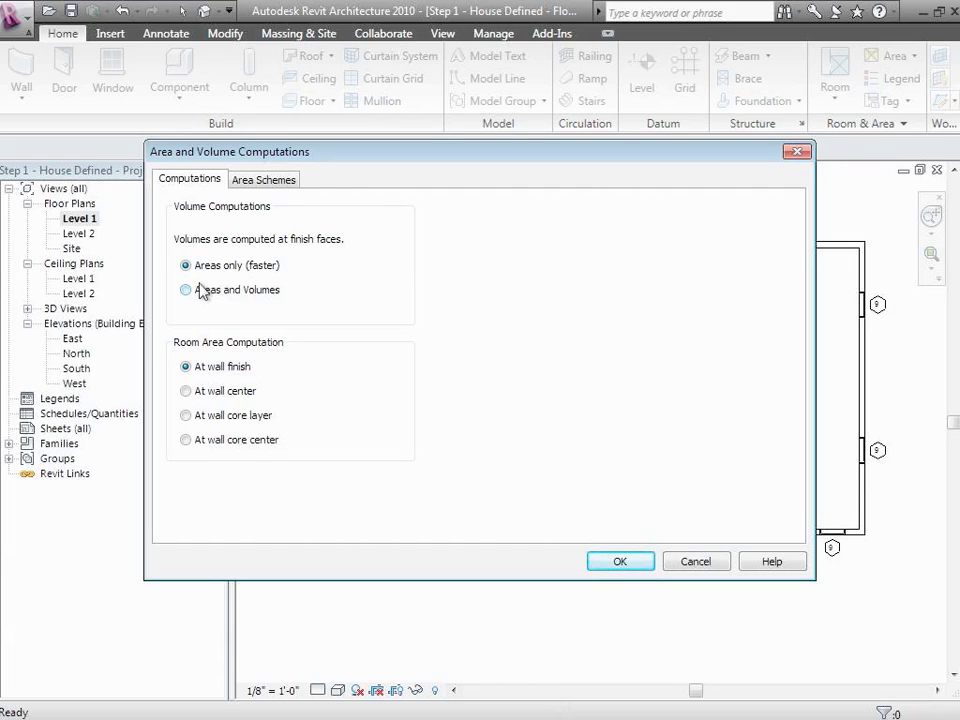
{"action": "left_click", "coordinate": [186, 291]}
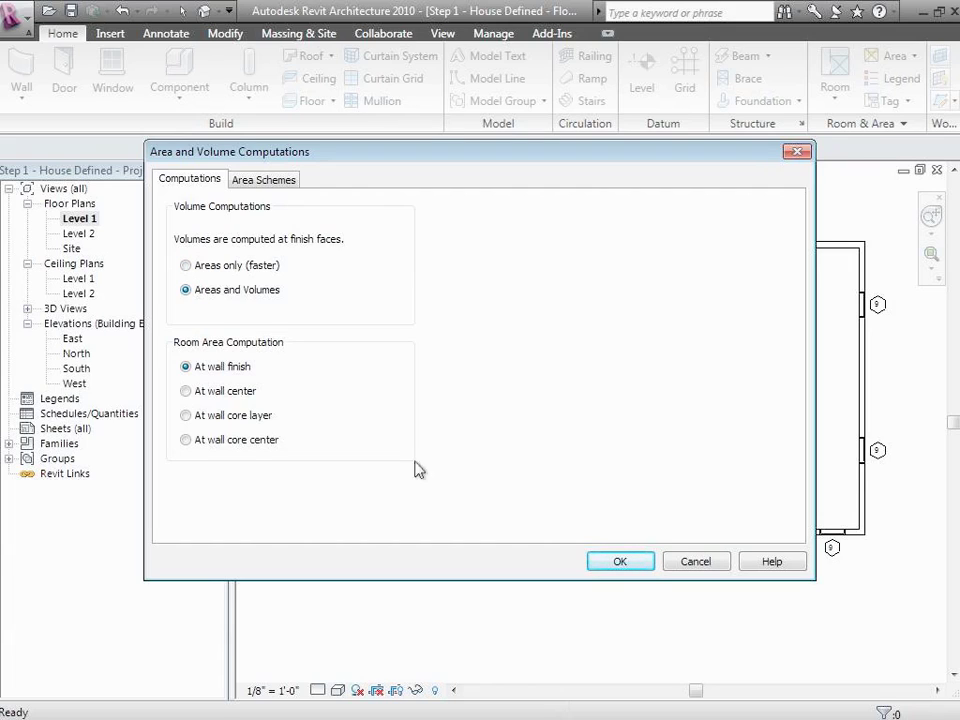
{"action": "left_click", "coordinate": [638, 561]}
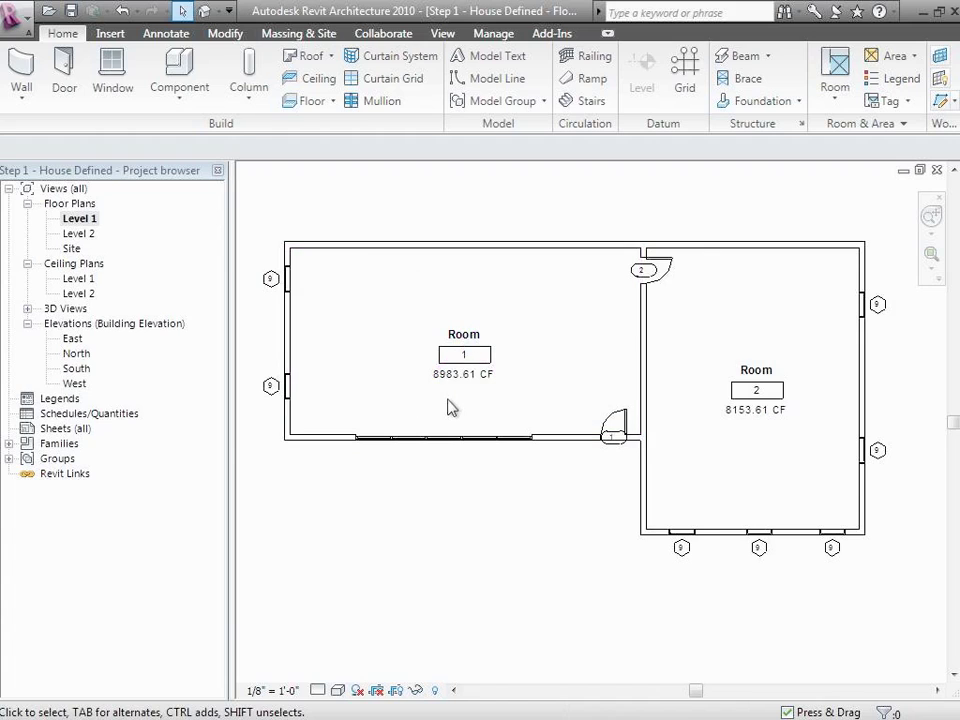
- Rename Room 1 to 'Computer Lab' and Room 2 to 'Office' via their tag labels
{"action": "left_click", "coordinate": [463, 335]}
{"action": "left_click", "coordinate": [475, 332]}
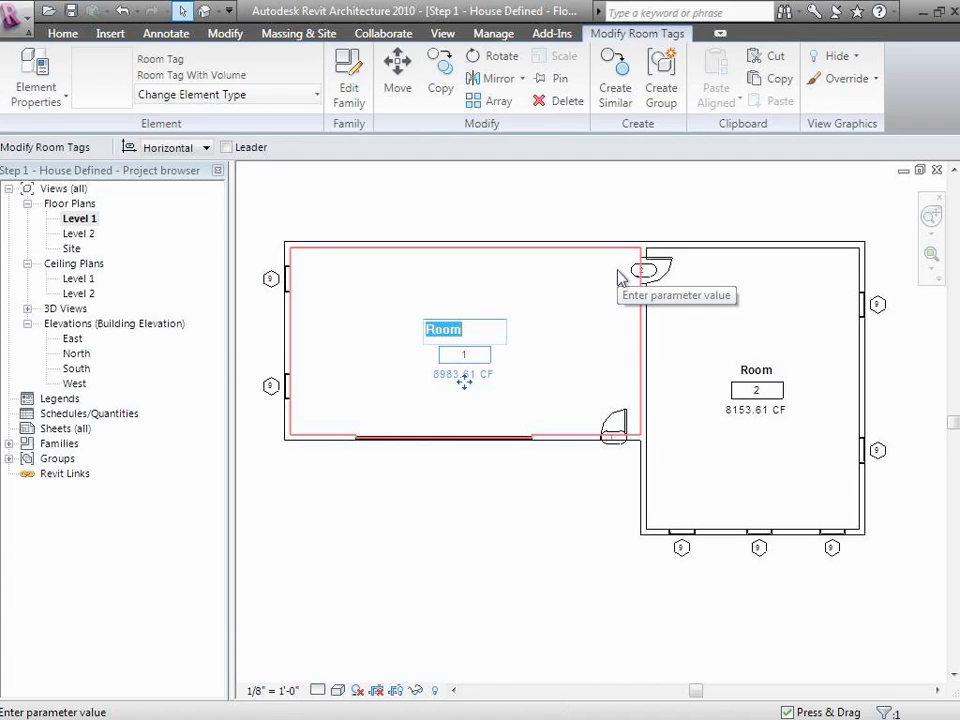
{"action": "type", "text": "Computer Lab"}
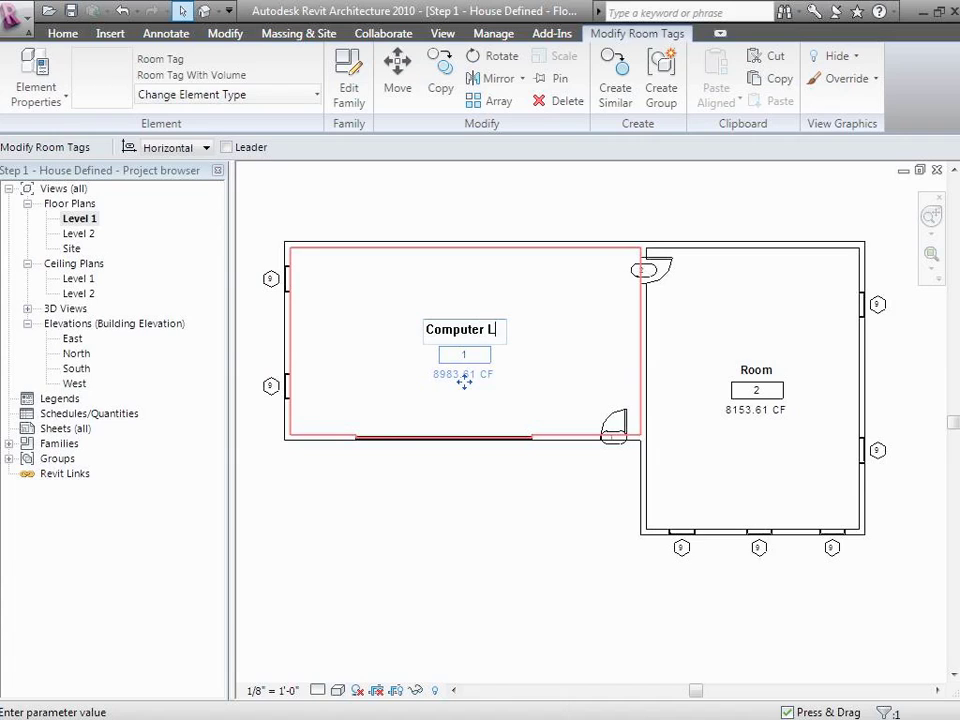
{"action": "left_click", "coordinate": [765, 380]}
{"action": "left_click", "coordinate": [763, 372]}
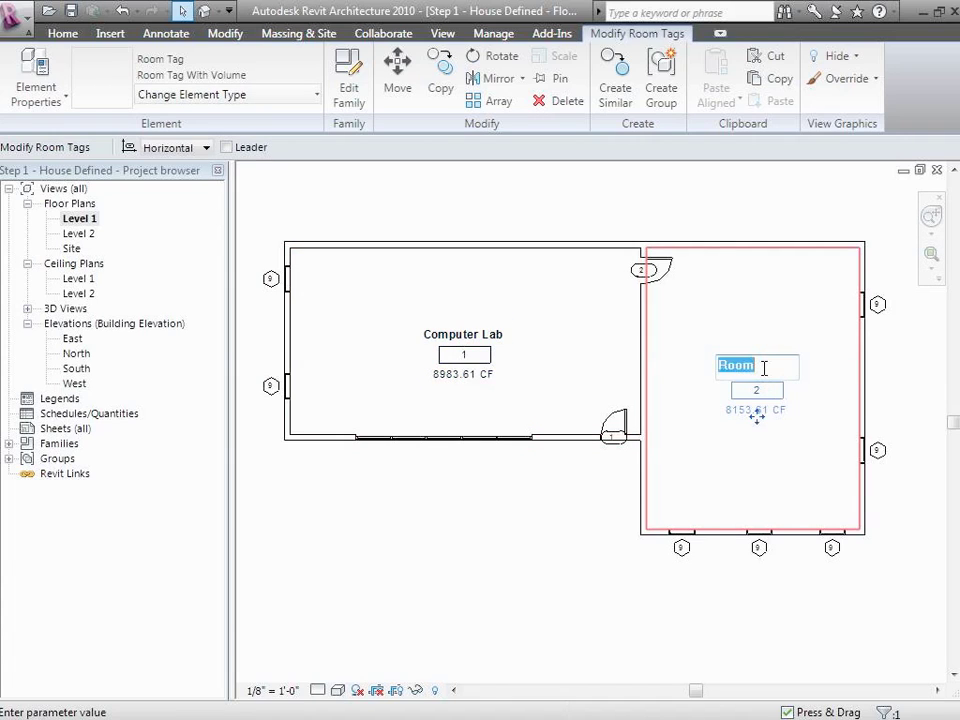
{"action": "type", "text": "Office"}
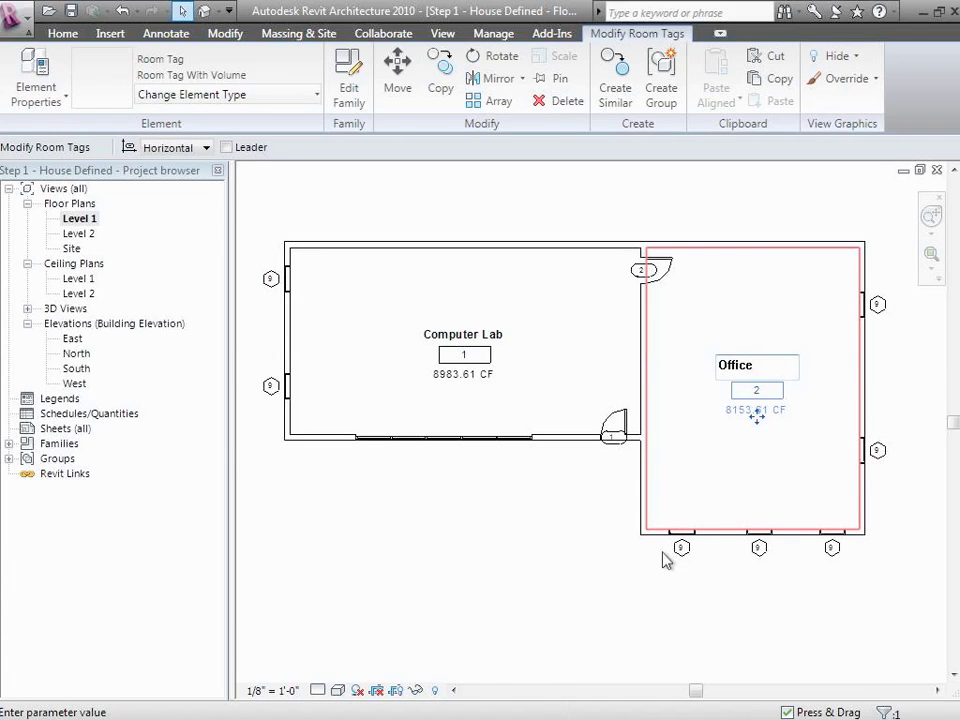
{"action": "key", "text": "Return"}
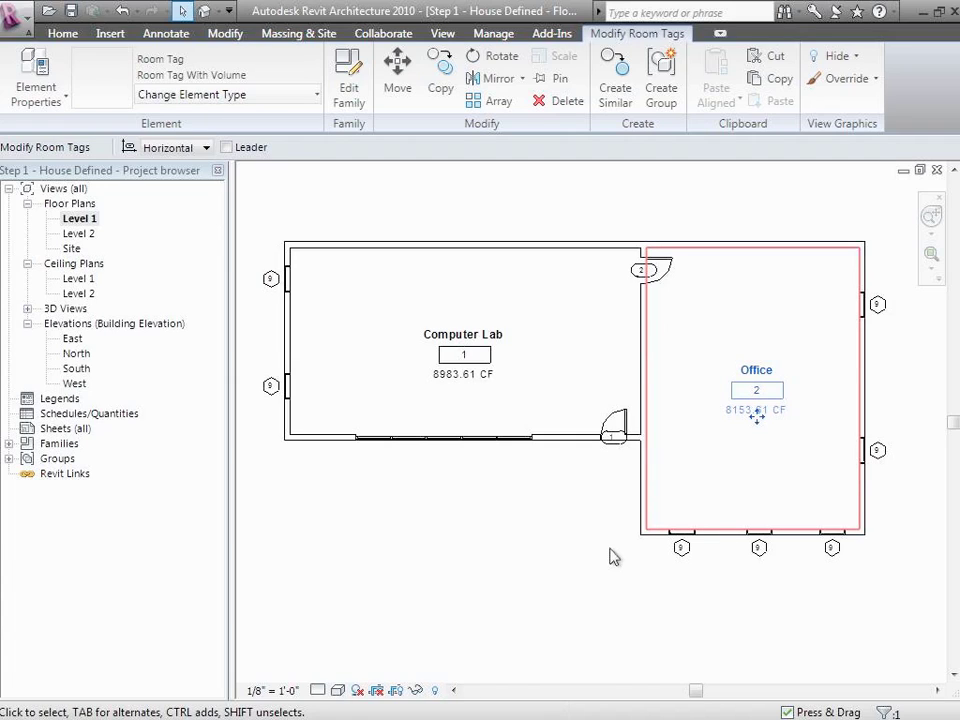
{"action": "left_click", "coordinate": [476, 480]}
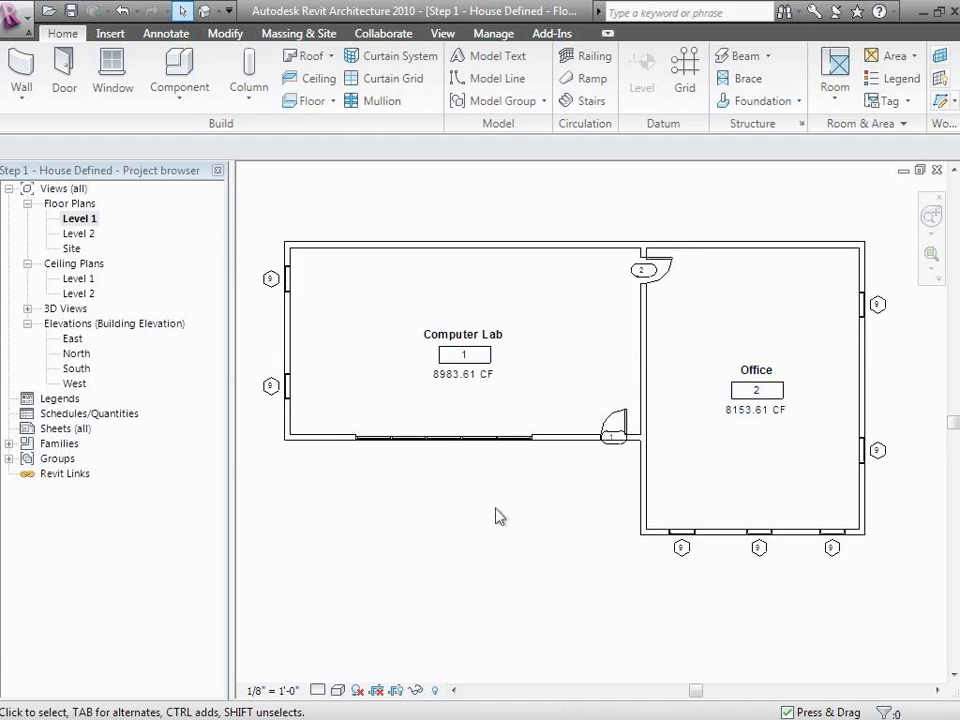
{"action": "scroll", "coordinate": [503, 475], "scroll_direction": "up", "scroll_amount": 1}
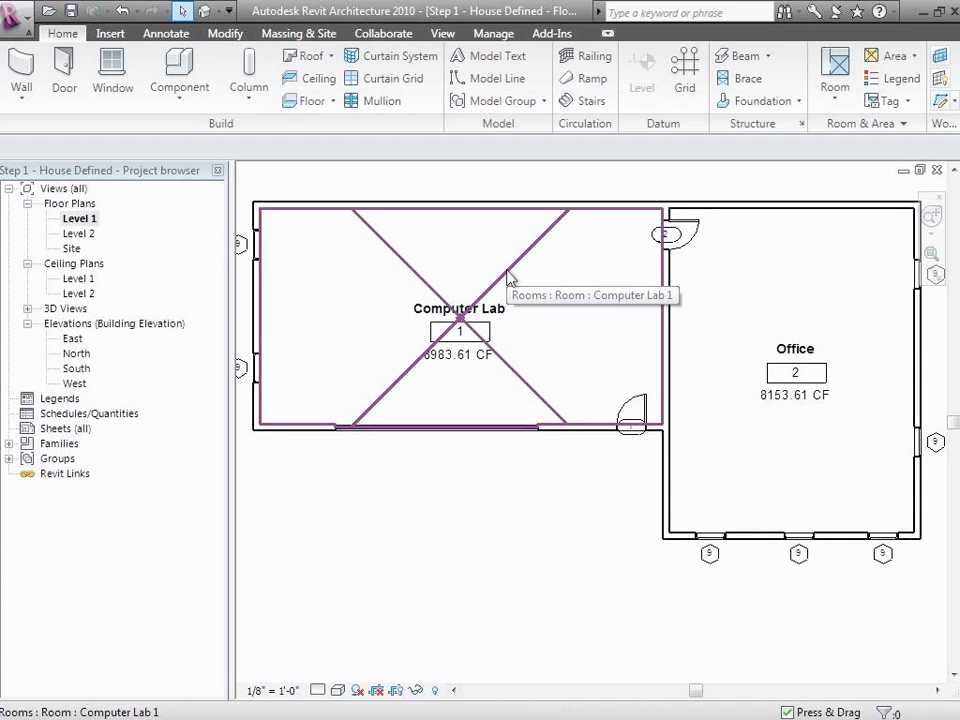
{"action": "scroll", "coordinate": [504, 581], "scroll_direction": "up", "scroll_amount": 2}
{"action": "scroll", "coordinate": [505, 584], "scroll_direction": "down", "scroll_amount": 2}
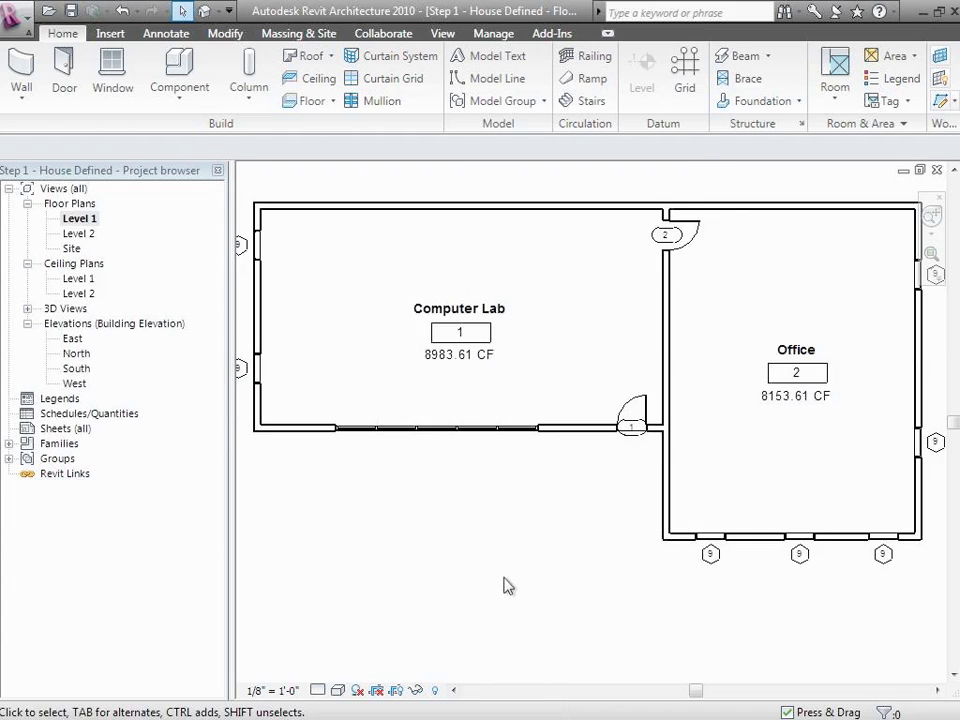
{"action": "scroll", "coordinate": [504, 579], "scroll_direction": "down", "scroll_amount": 1}
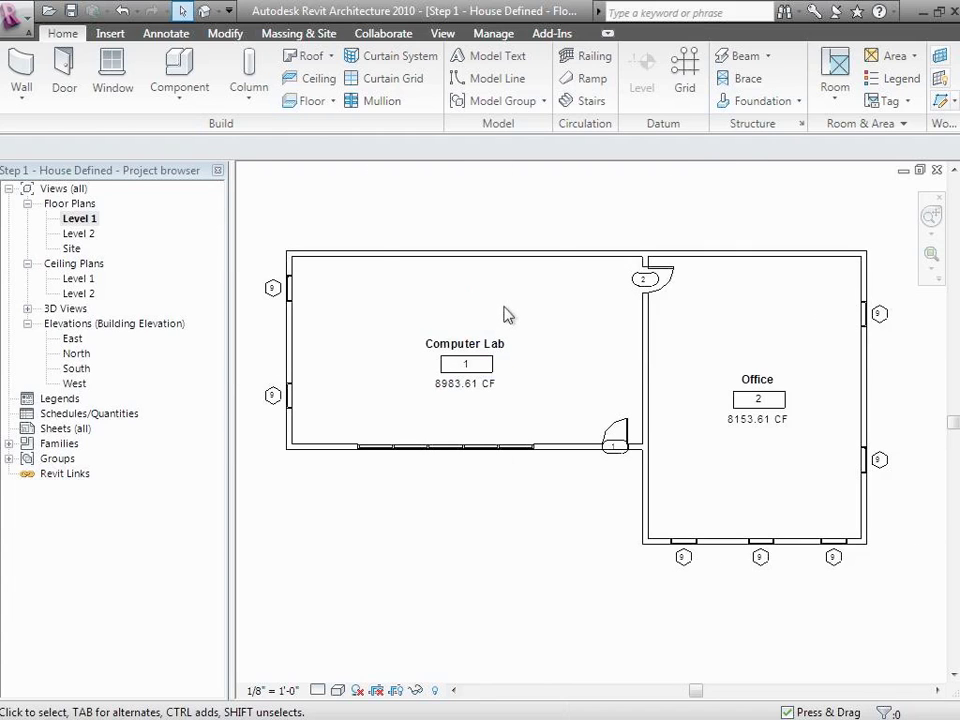
{"action": "left_click", "coordinate": [505, 327]}
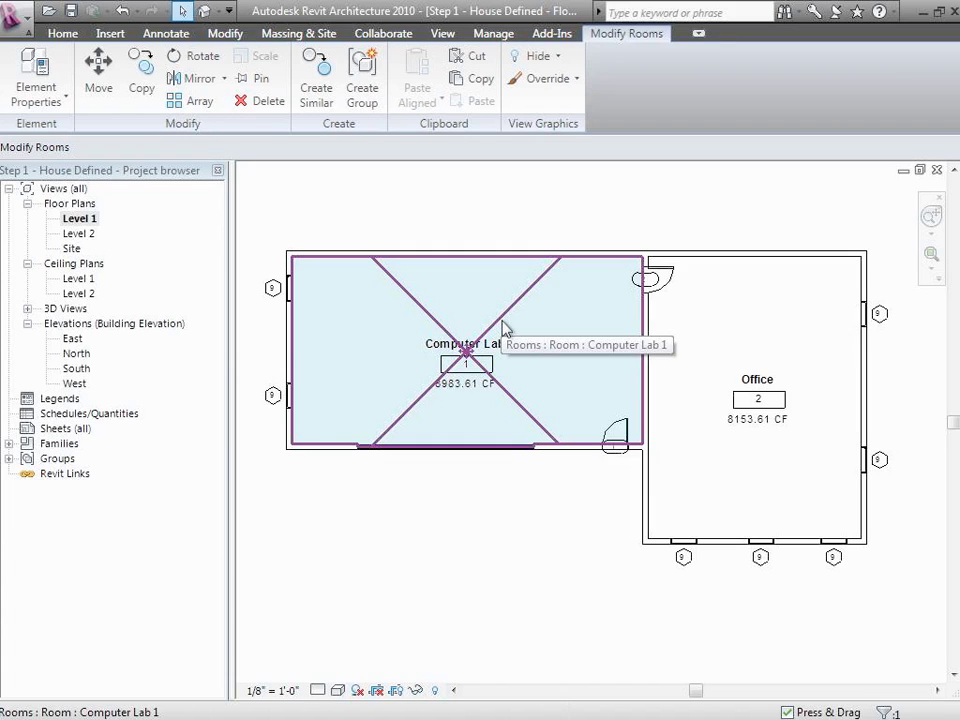
{"action": "right_click", "coordinate": [501, 319]}
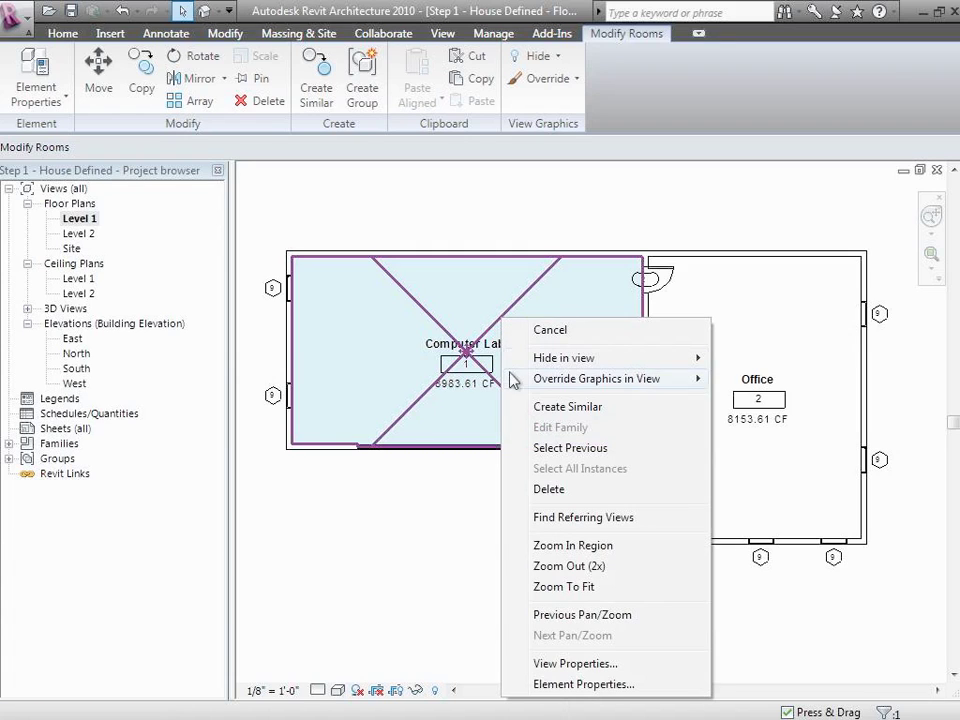
{"action": "left_click", "coordinate": [548, 684]}
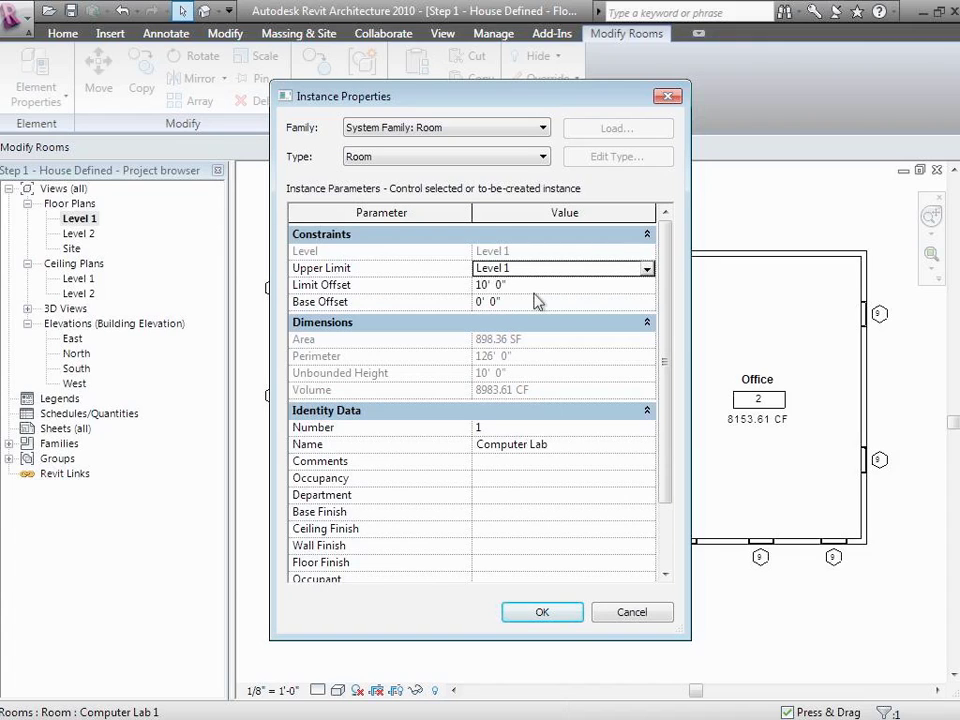
{"action": "left_click", "coordinate": [630, 613]}
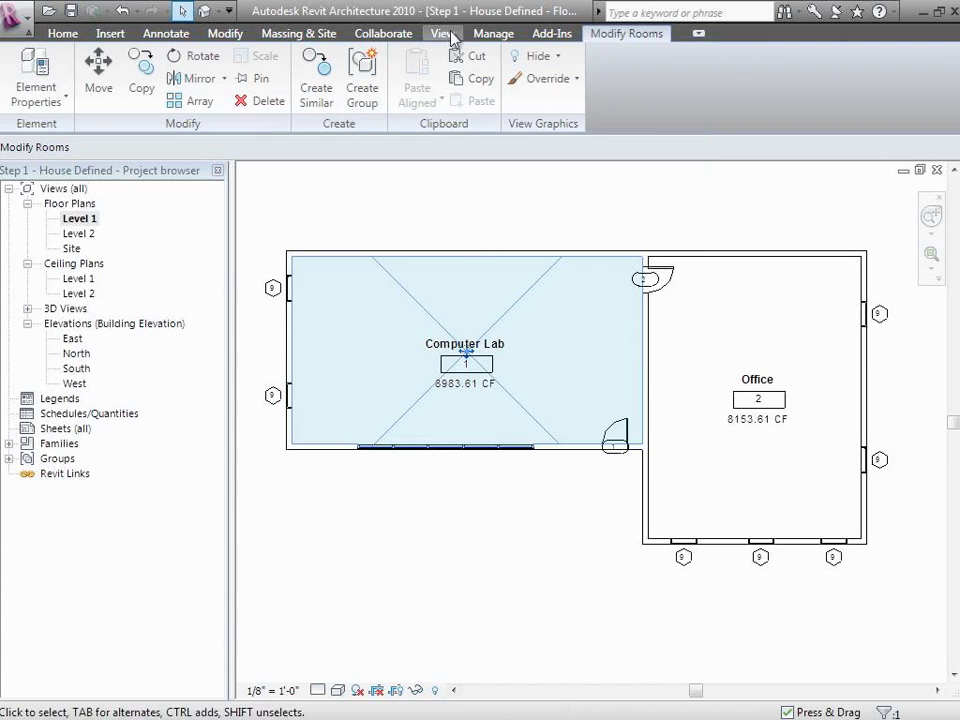
{"action": "left_click", "coordinate": [443, 34]}
- Draw a building section line from above the Computer Lab to below it
{"action": "left_click", "coordinate": [321, 72]}
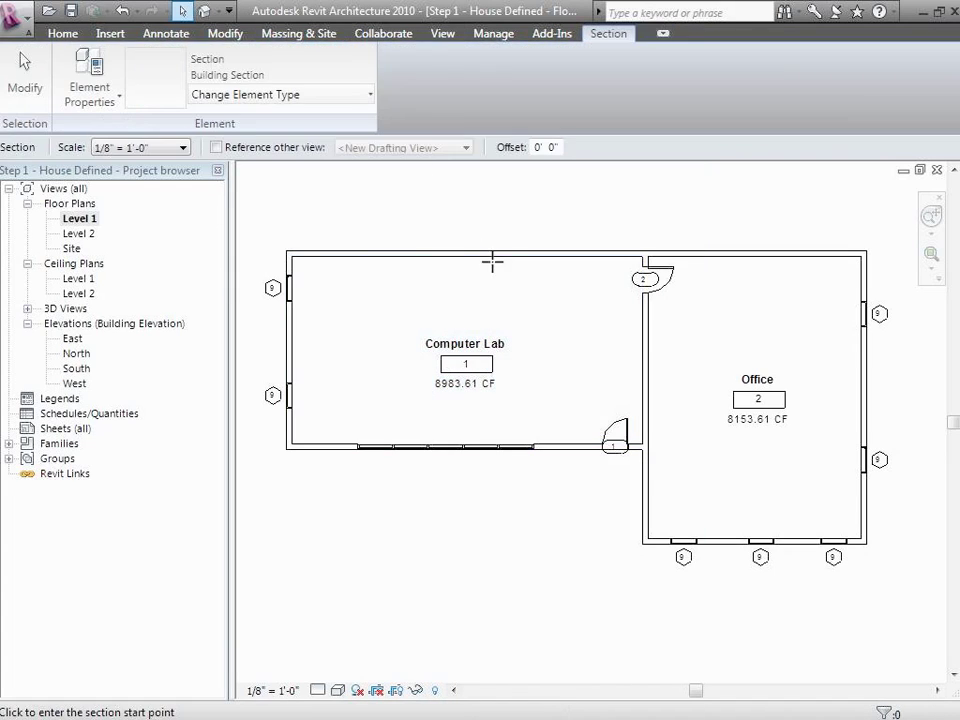
{"action": "left_click", "coordinate": [456, 214]}
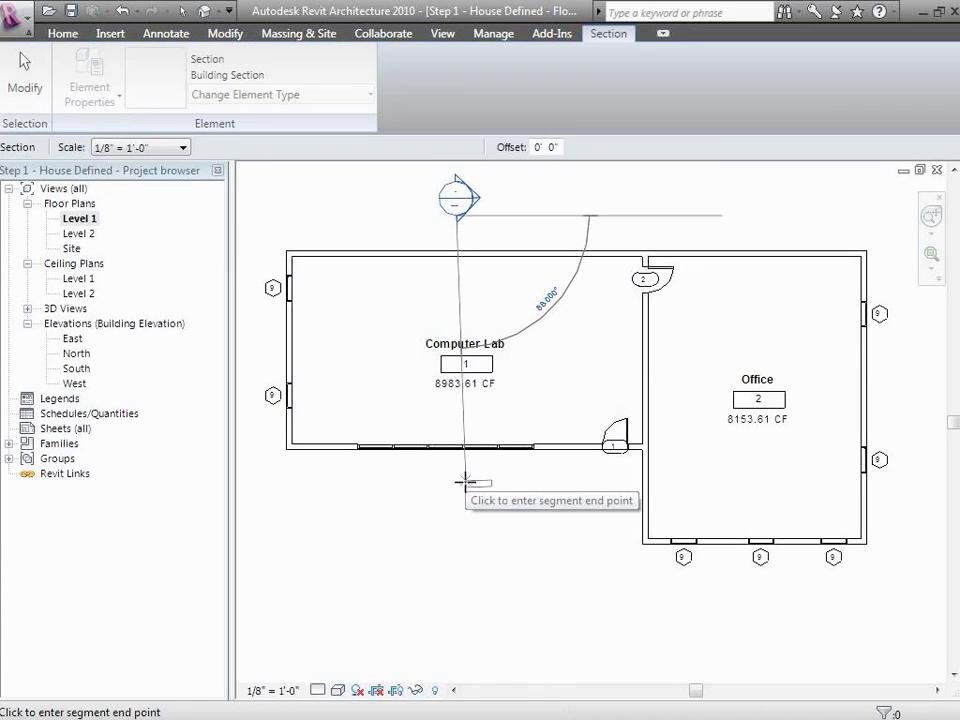
{"action": "left_click", "coordinate": [458, 487]}
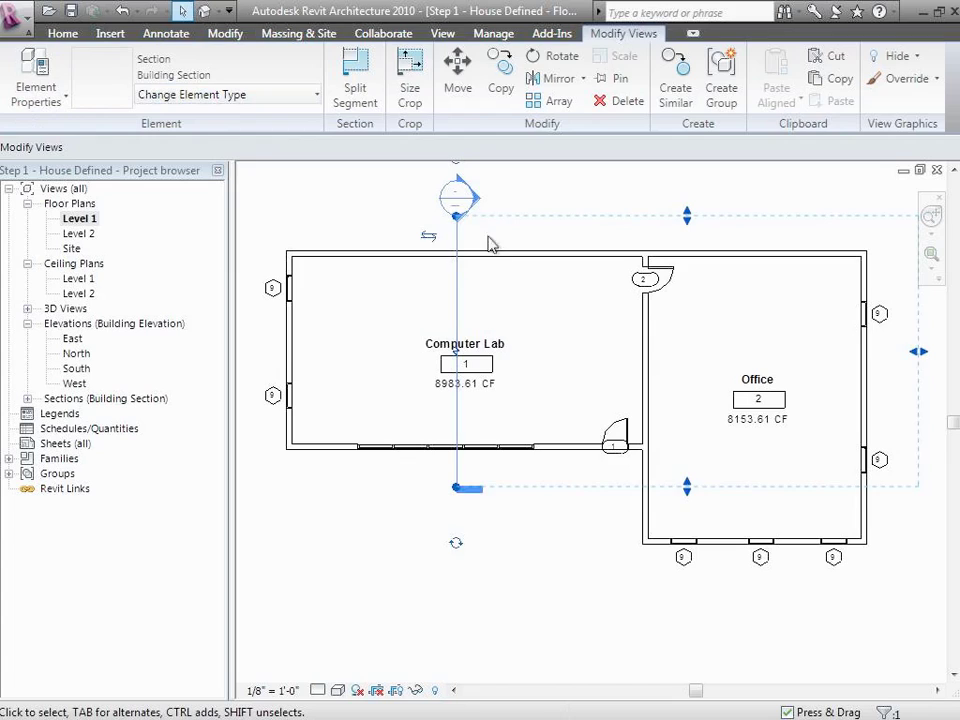
{"action": "left_click", "coordinate": [536, 197]}
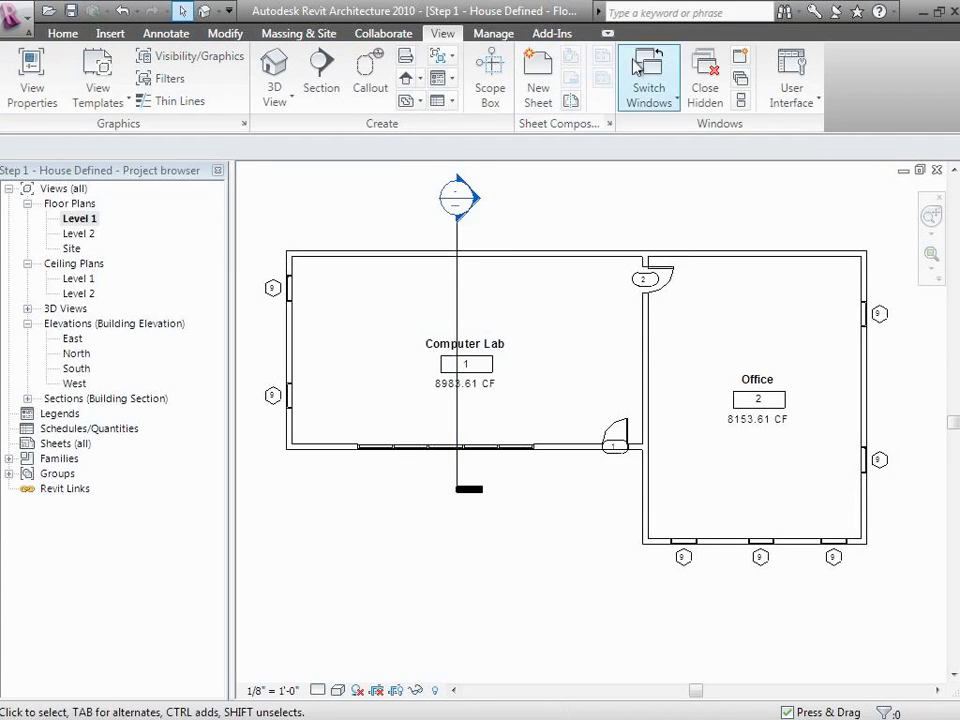
- Open Section 1, tile it beside Level 1 with WT, and select the Computer Lab in the plan
{"action": "double_click", "coordinate": [460, 199]}
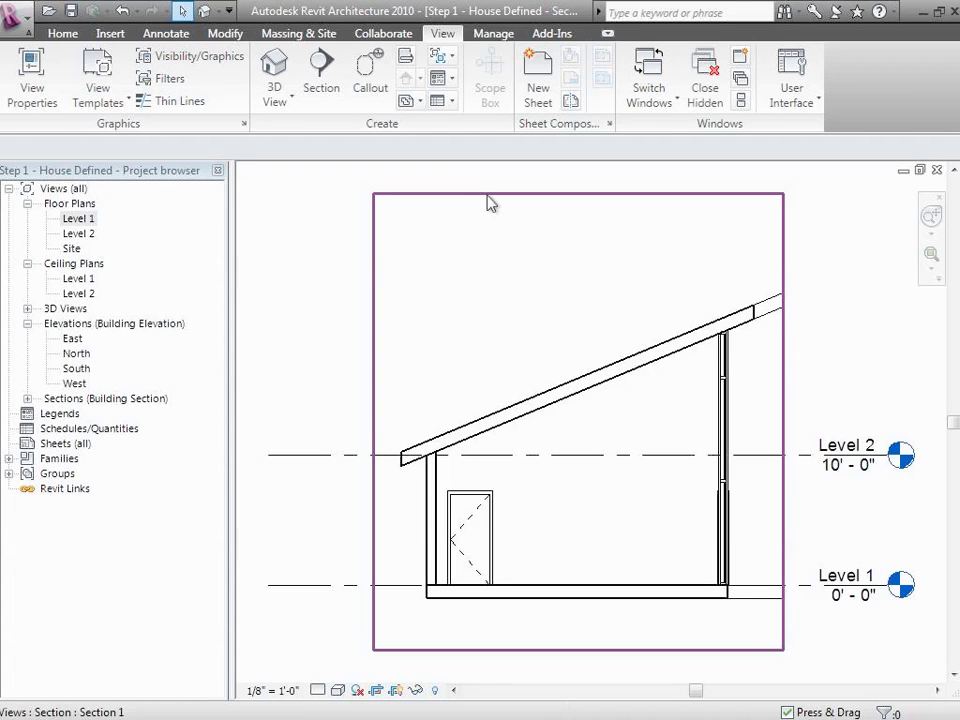
{"action": "key", "text": "w"}
{"action": "key", "text": "t"}
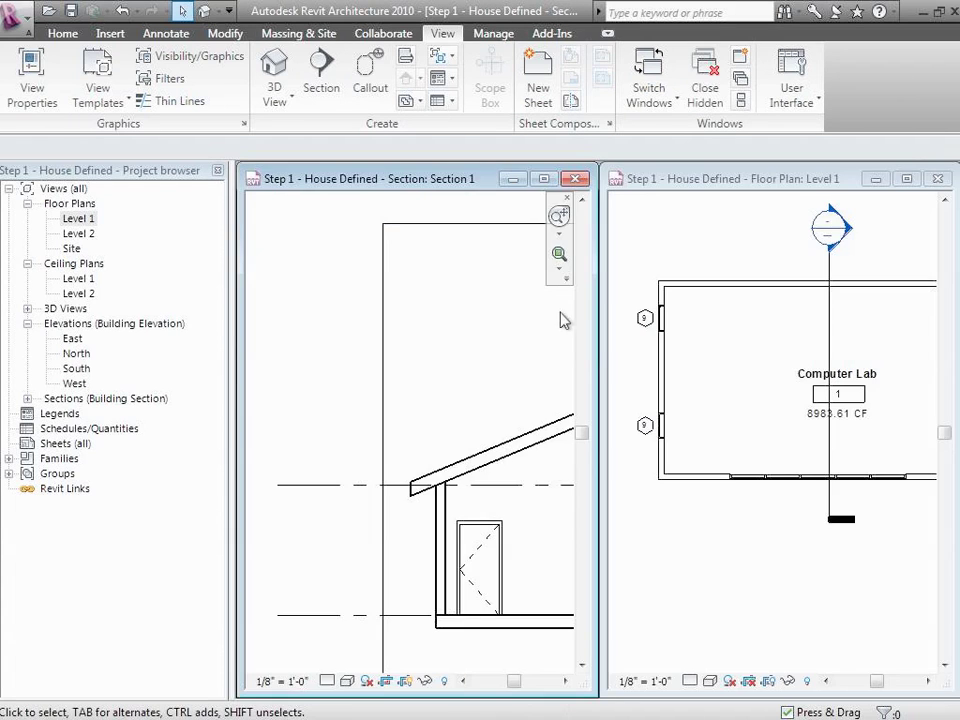
{"action": "scroll", "coordinate": [300, 390], "scroll_direction": "down", "scroll_amount": 5}
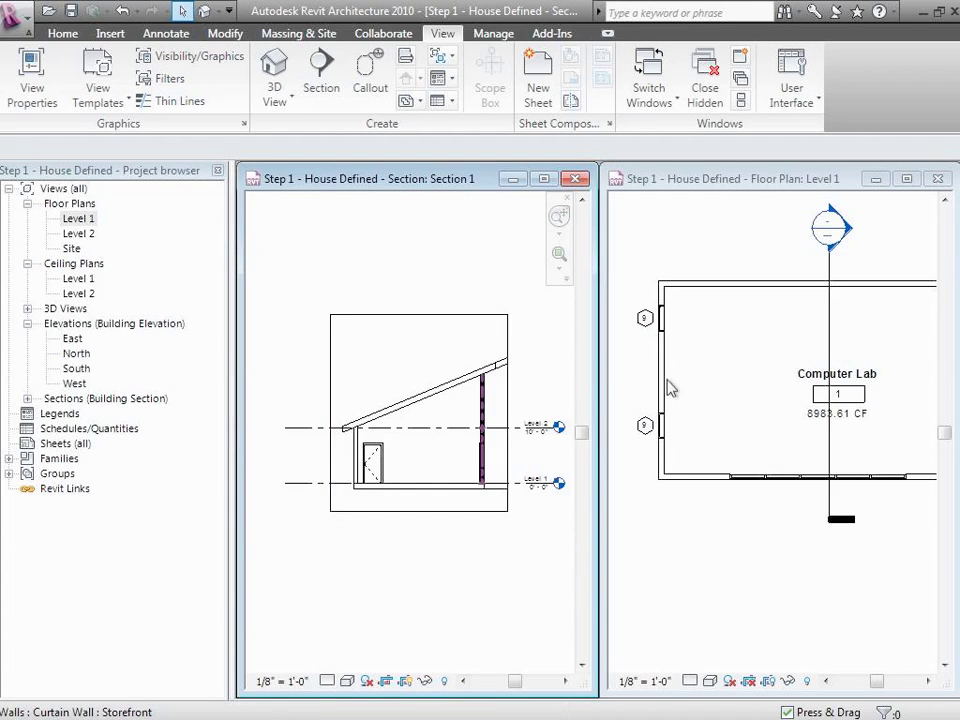
{"action": "left_click", "coordinate": [770, 378]}
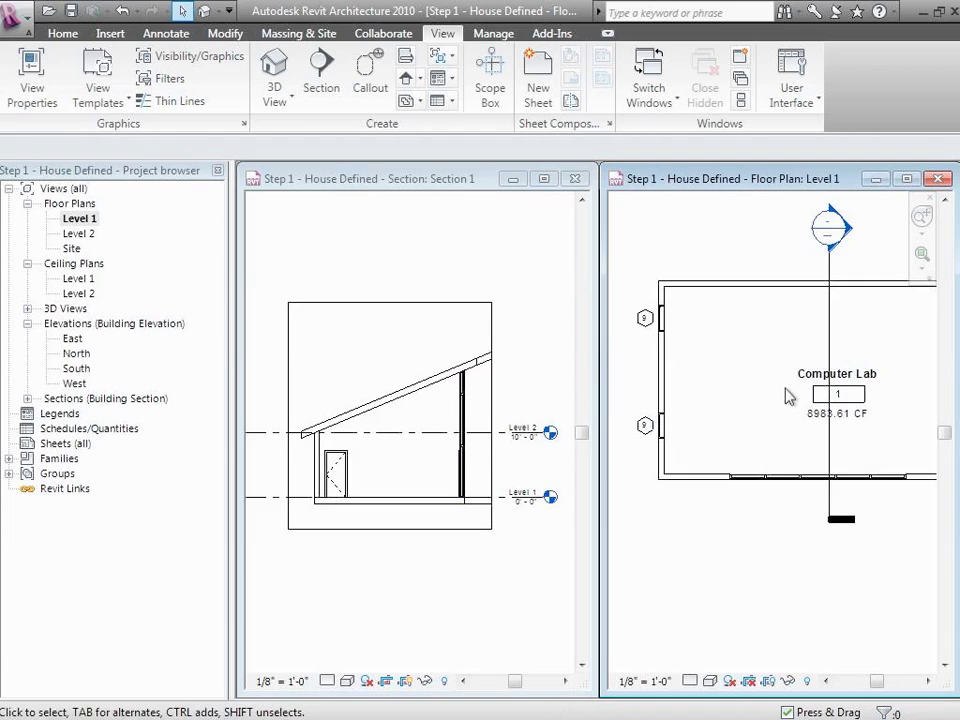
{"action": "left_click", "coordinate": [804, 424]}
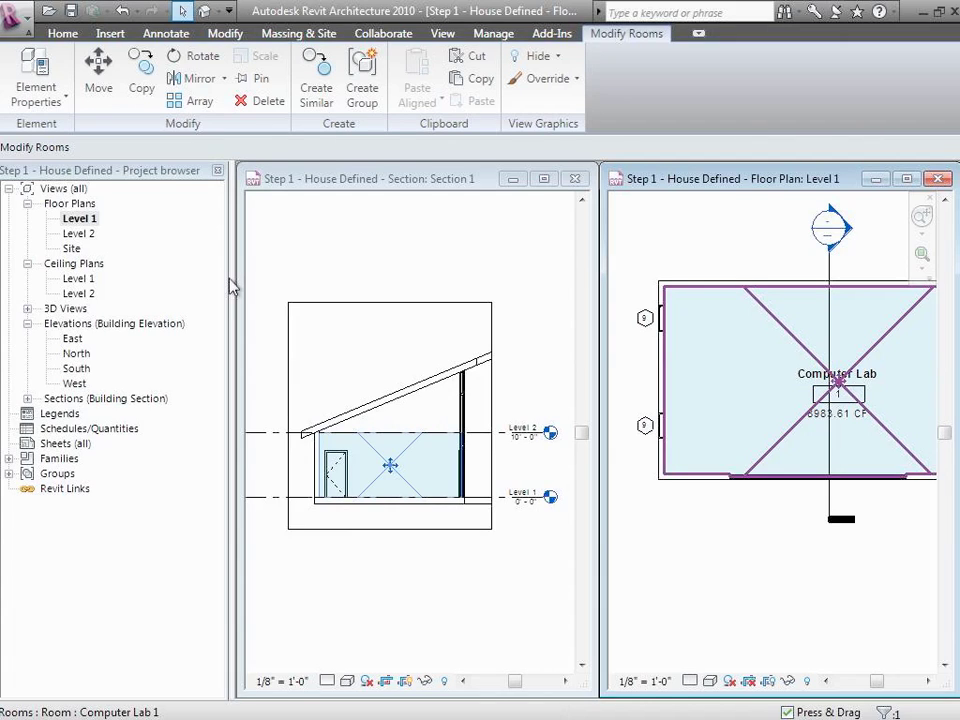
- Set the Computer Lab's Limit Offset from 10' 0" to 30' 0", giving 13351.01 CF
{"action": "right_click", "coordinate": [799, 347]}
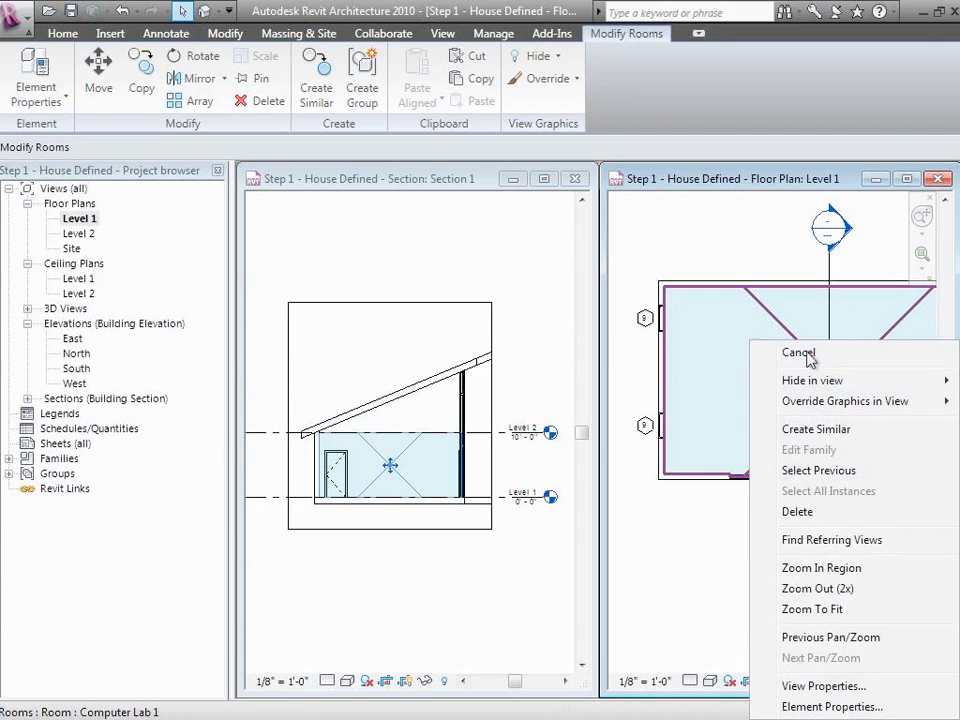
{"action": "left_click", "coordinate": [832, 706]}
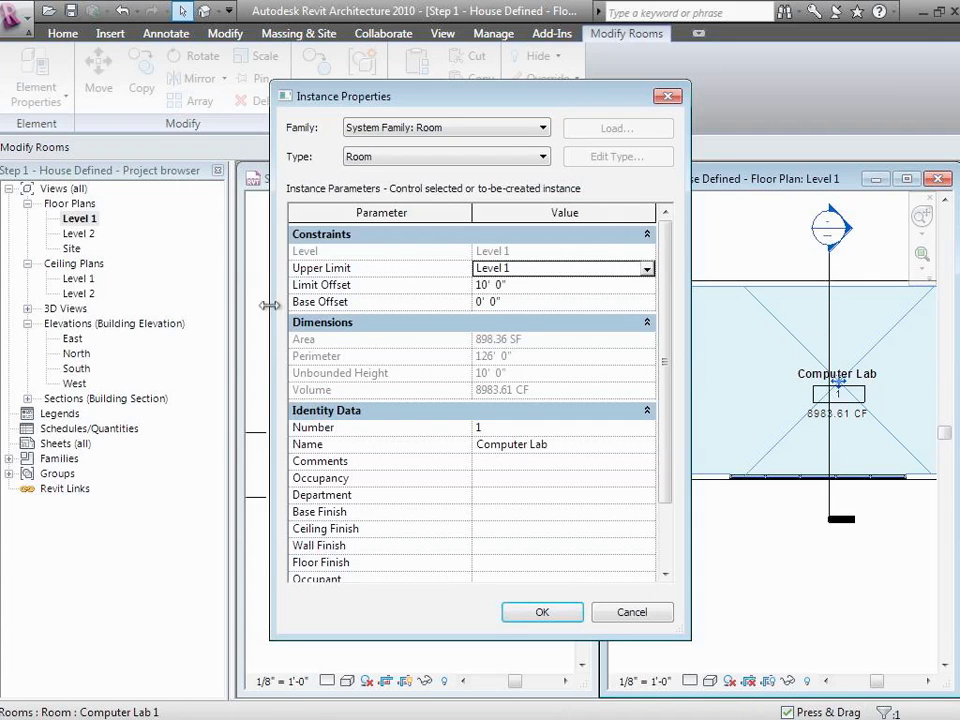
{"action": "left_click_drag", "start_coordinate": [508, 285], "coordinate": [441, 281]}
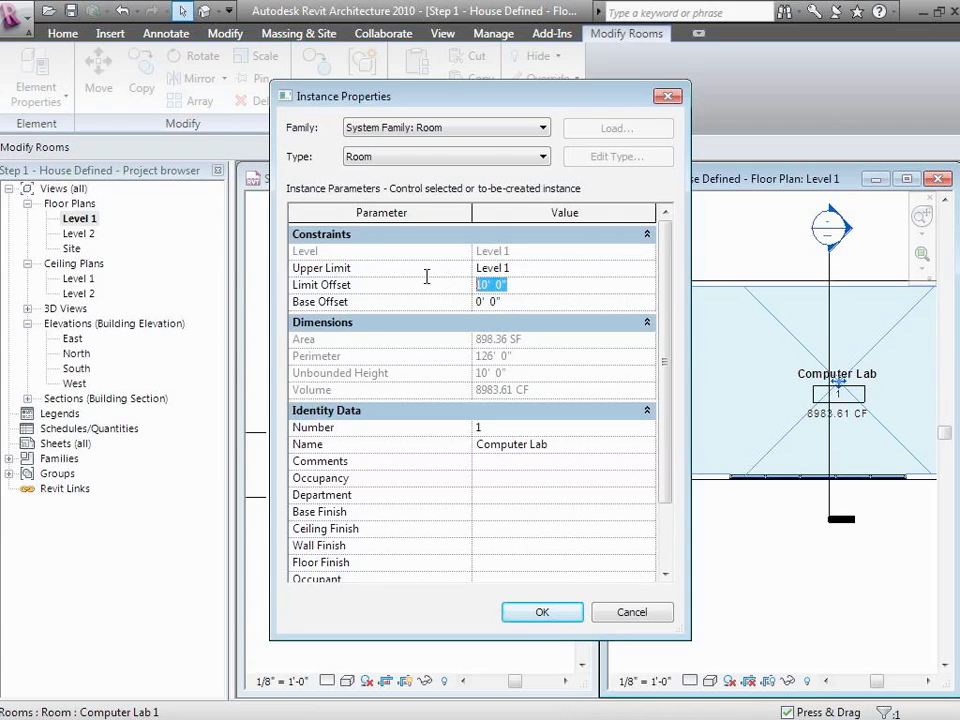
{"action": "type", "text": "30"}
{"action": "key", "text": "Return"}
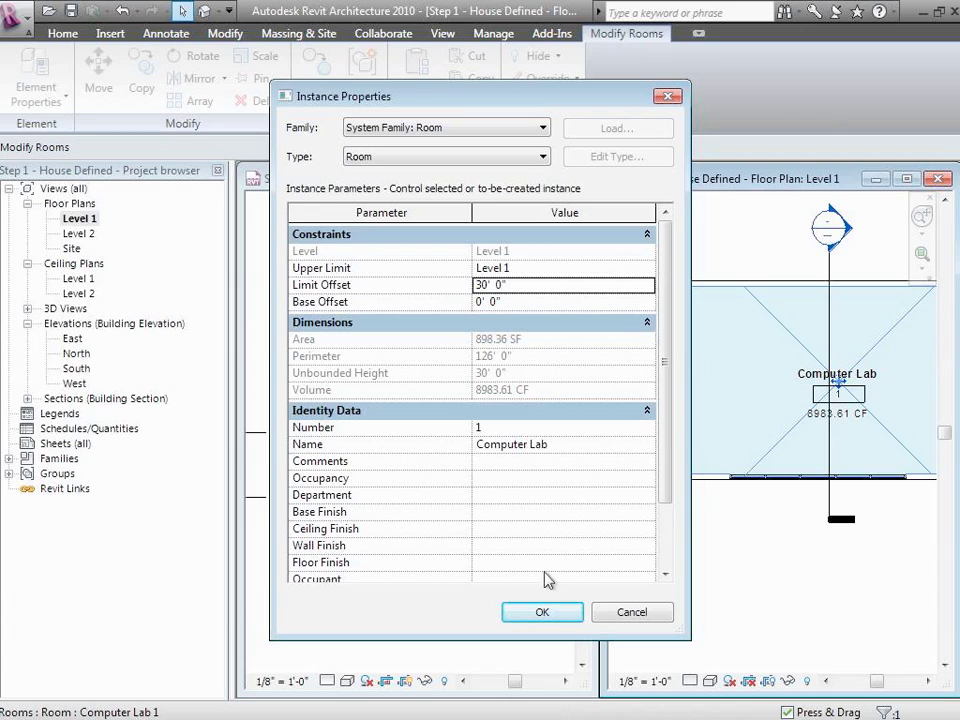
{"action": "left_click", "coordinate": [540, 610]}
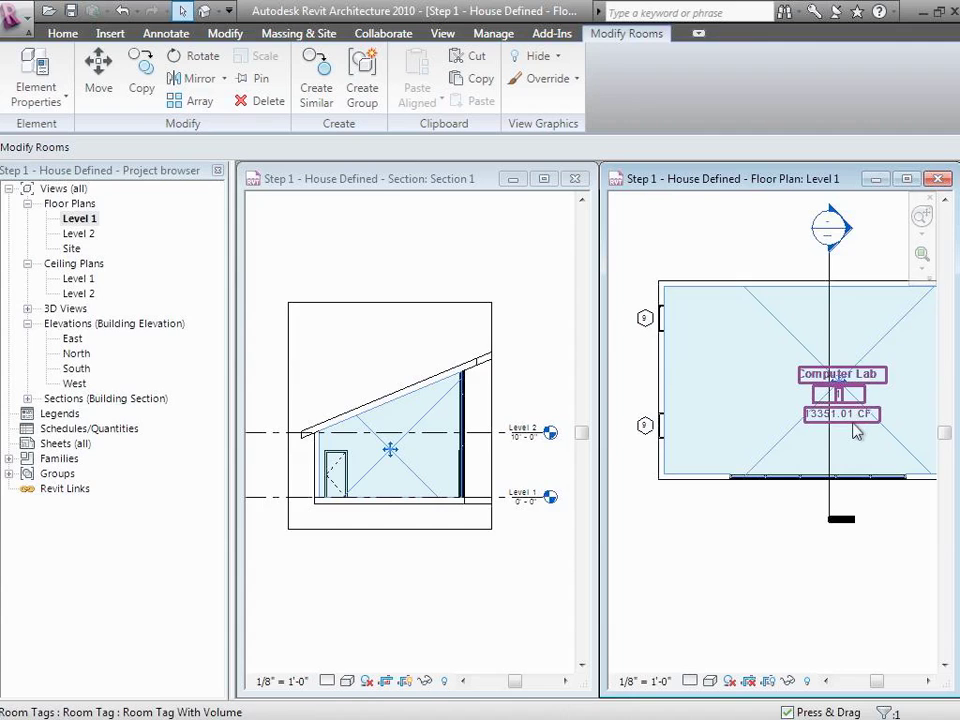
- In the maximized Level 1 plan, set the Office room's Limit Offset to 30' 0" in its properties
{"action": "left_click", "coordinate": [748, 566]}
{"action": "scroll", "coordinate": [705, 568], "scroll_direction": "down", "scroll_amount": 2}
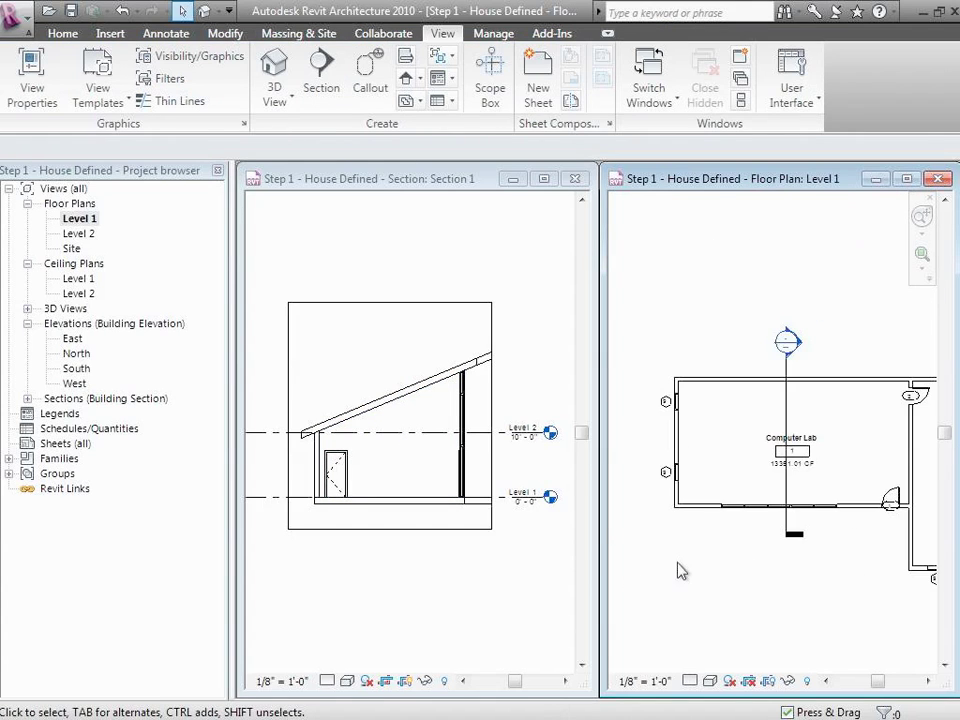
{"action": "double_click", "coordinate": [786, 190]}
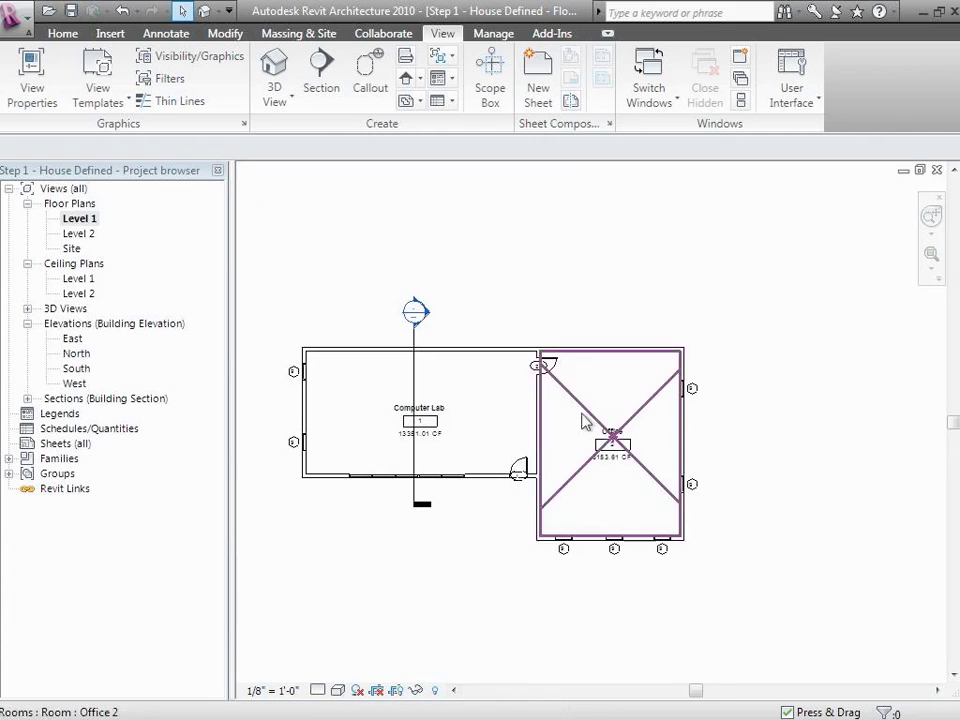
{"action": "scroll", "coordinate": [634, 437], "scroll_direction": "up", "scroll_amount": 2}
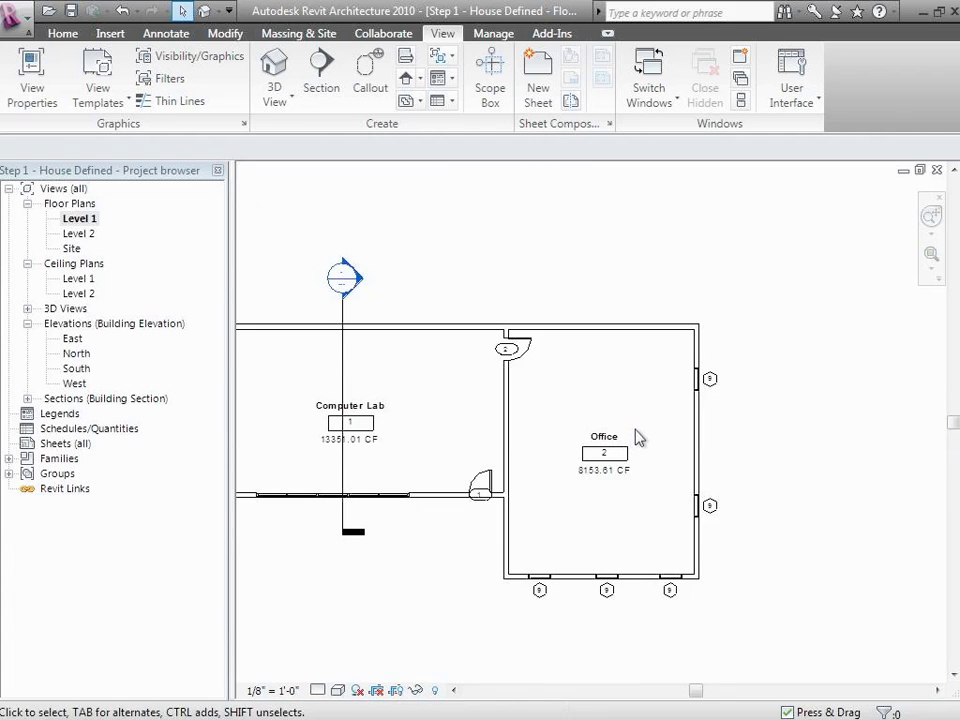
{"action": "left_click", "coordinate": [640, 418]}
{"action": "left_click", "coordinate": [640, 416]}
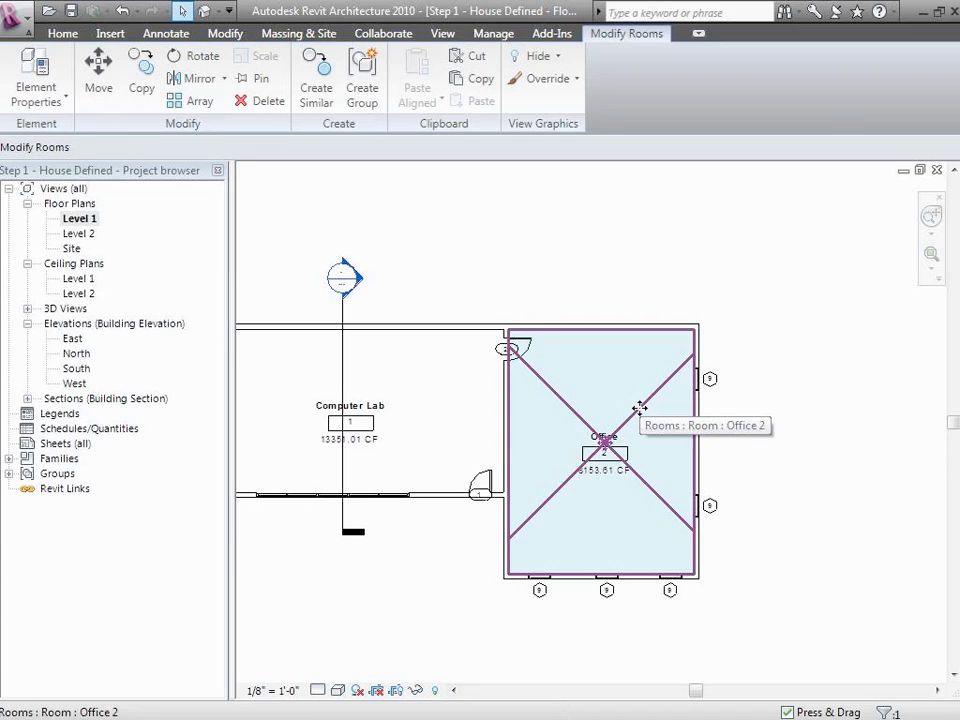
{"action": "left_click", "coordinate": [36, 56]}
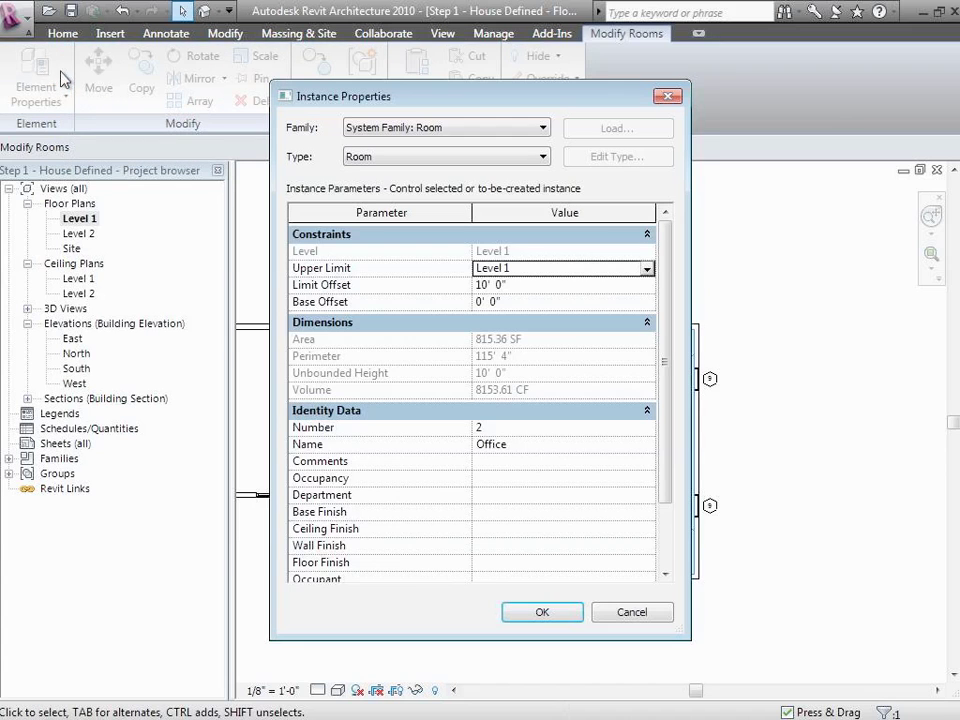
{"action": "left_click", "coordinate": [516, 285]}
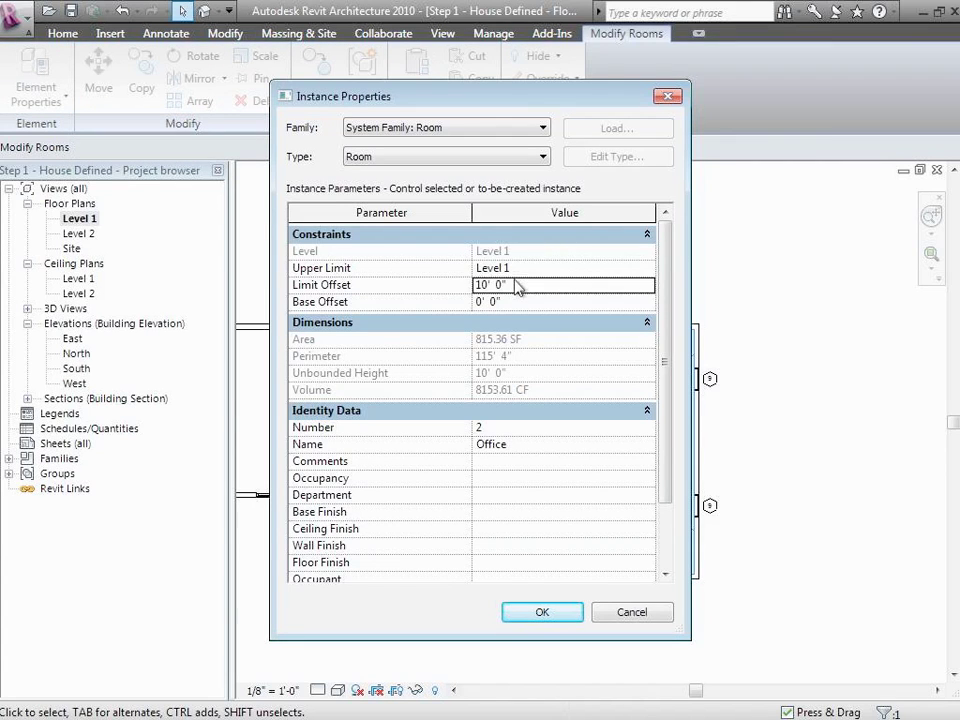
{"action": "type", "text": "30"}
{"action": "key", "text": "Return"}
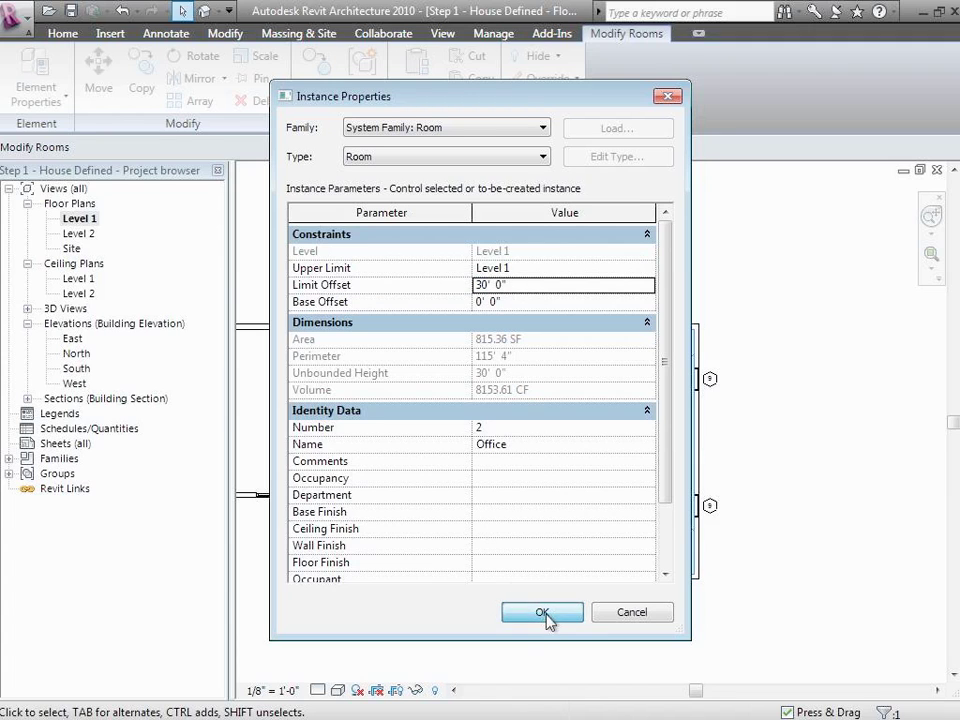
{"action": "left_click", "coordinate": [545, 612]}
{"action": "left_click", "coordinate": [810, 379]}
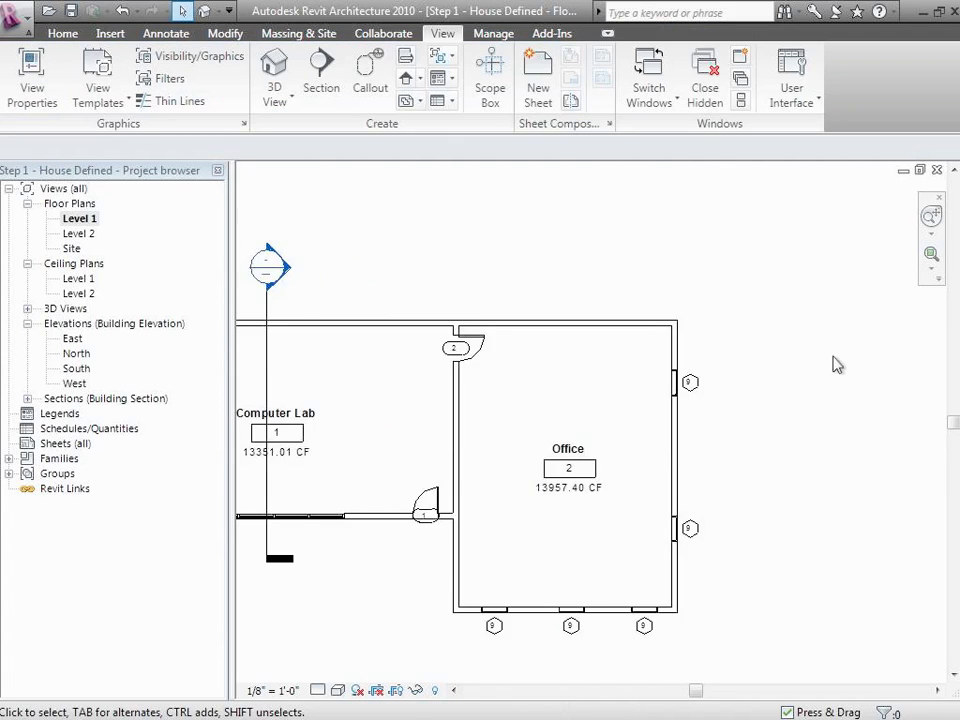
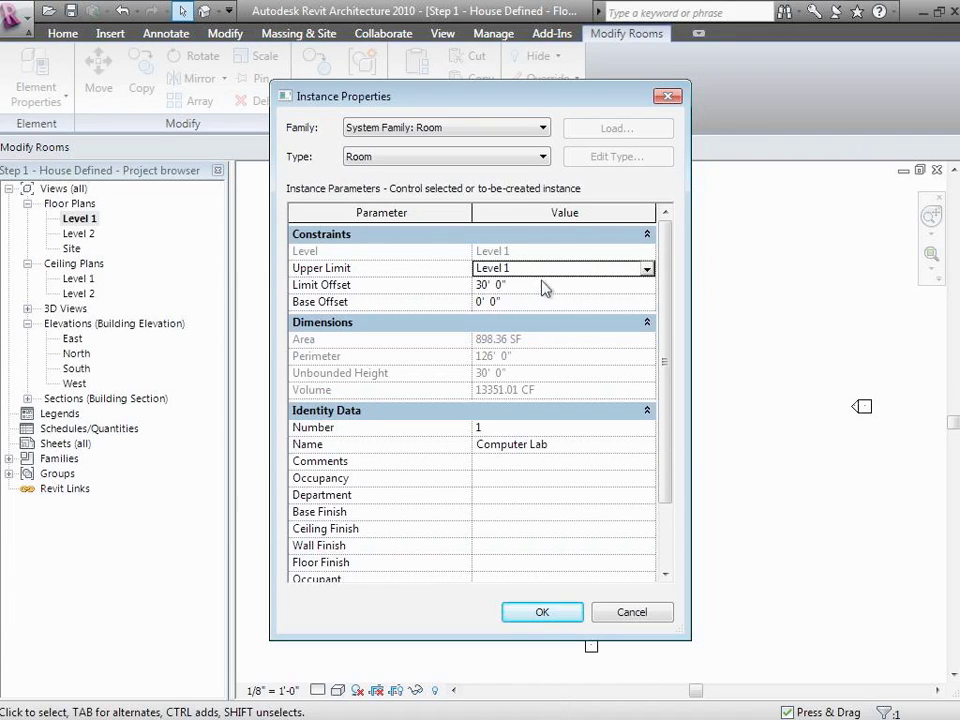
- Leave the room's Upper Limit at Level 1, cancel, and open Section 1 through the Computer Lab
{"action": "left_click", "coordinate": [647, 270]}
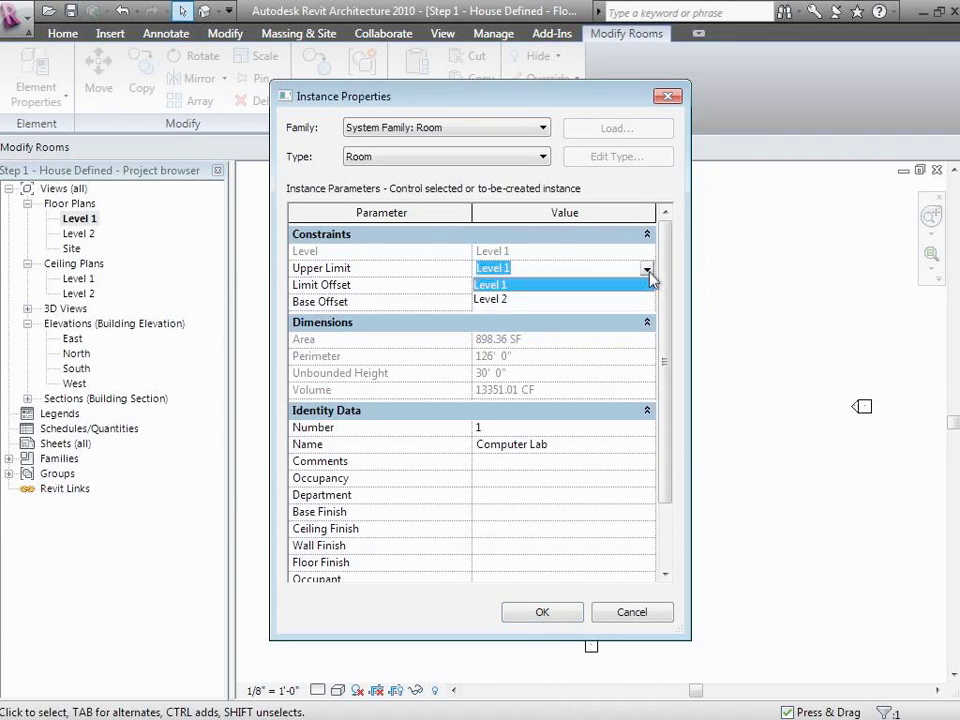
{"action": "left_click", "coordinate": [650, 273]}
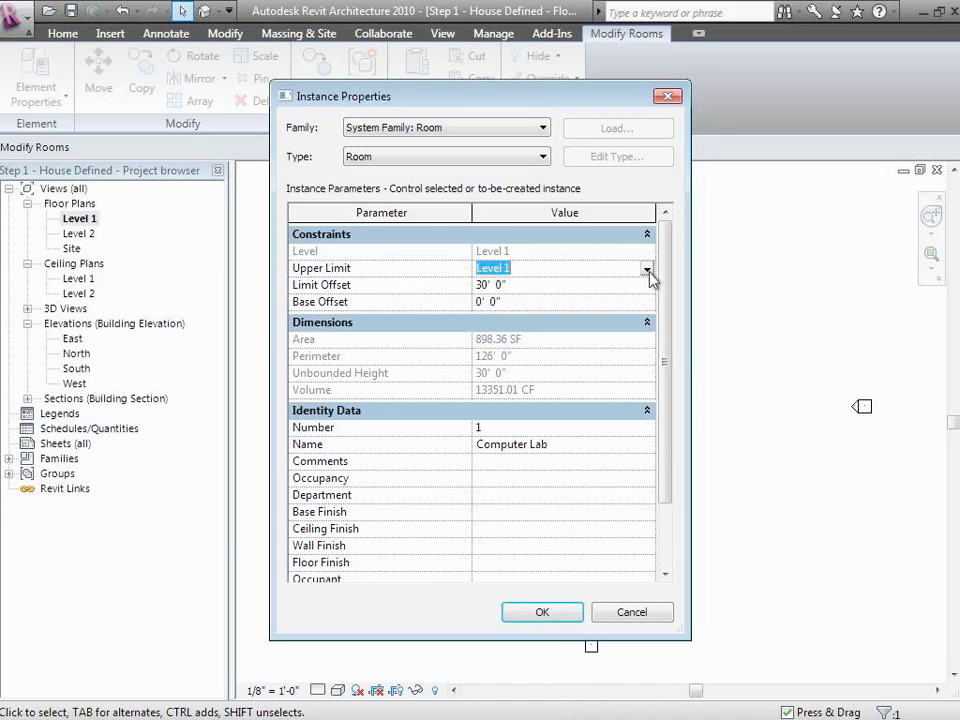
{"action": "left_click", "coordinate": [634, 611]}
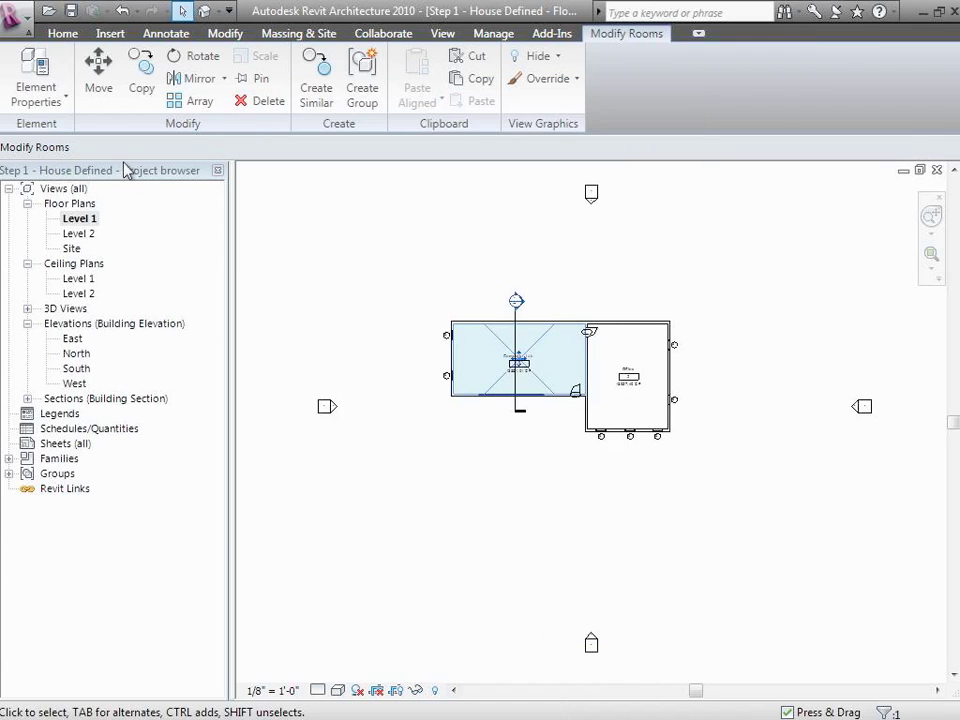
{"action": "scroll", "coordinate": [518, 304], "scroll_direction": "down", "scroll_amount": 2}
{"action": "scroll", "coordinate": [517, 302], "scroll_direction": "up", "scroll_amount": 4}
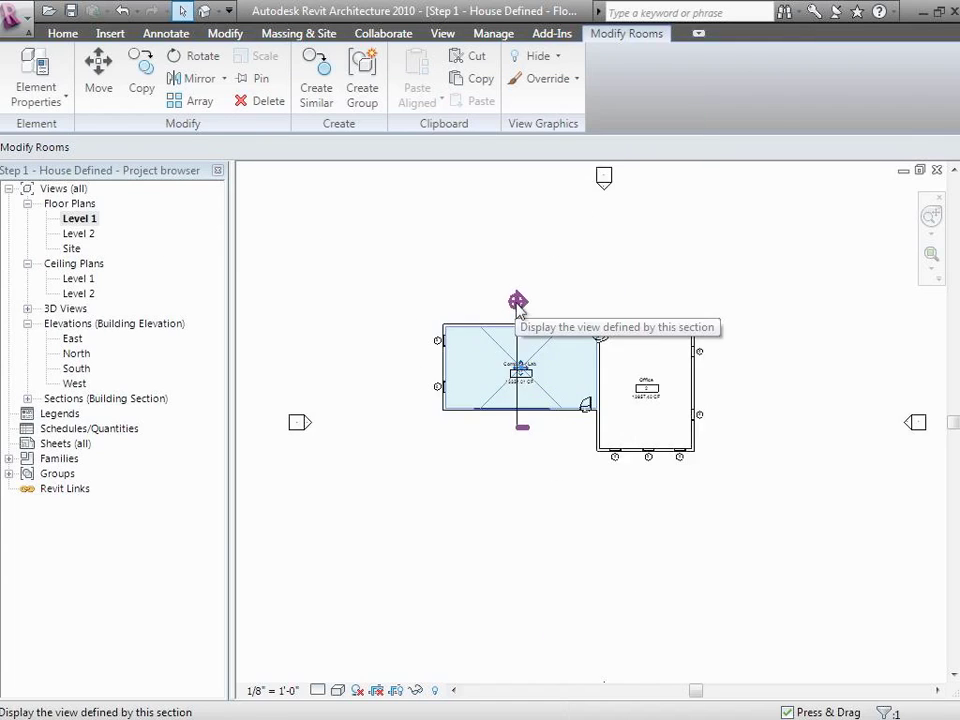
{"action": "double_click", "coordinate": [515, 300]}
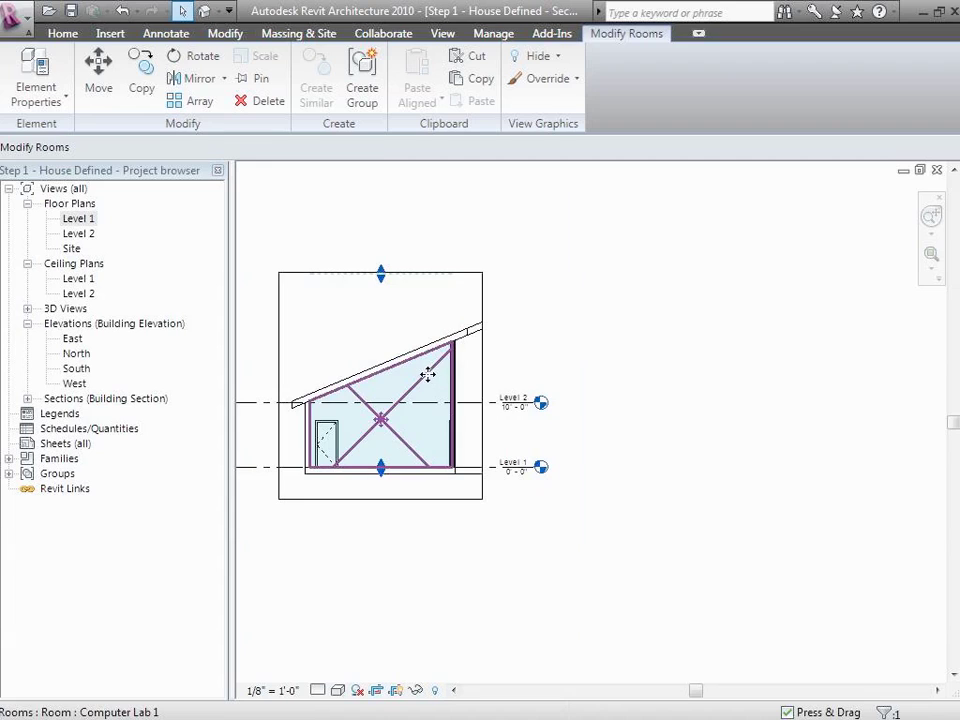
- Set the Computer Lab room's Upper Limit to Level 2
{"action": "left_click", "coordinate": [38, 75]}
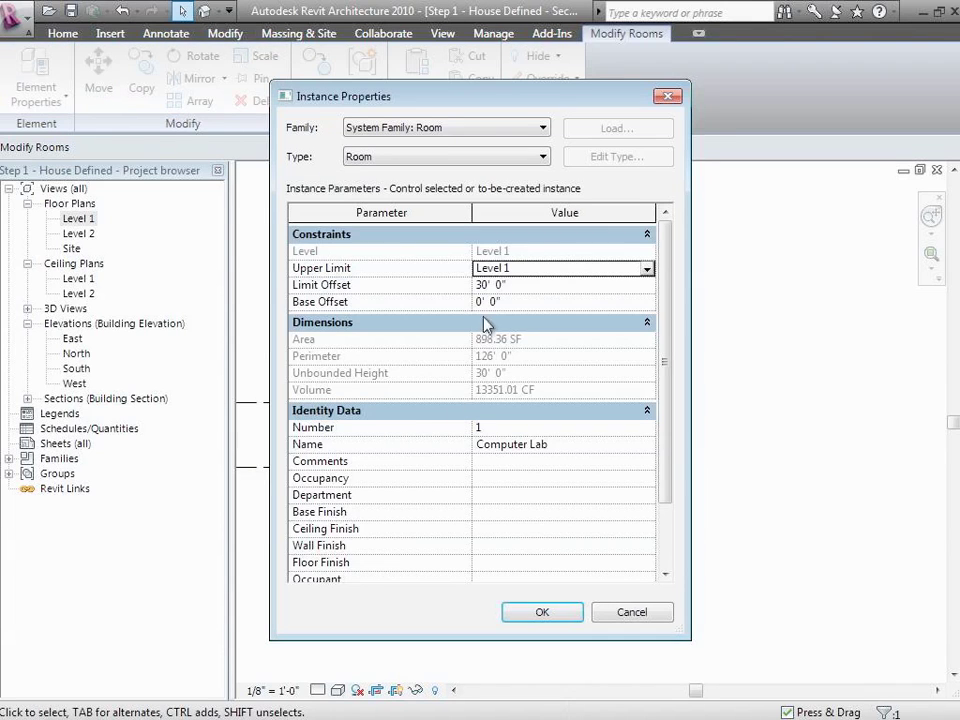
{"action": "left_click", "coordinate": [648, 270]}
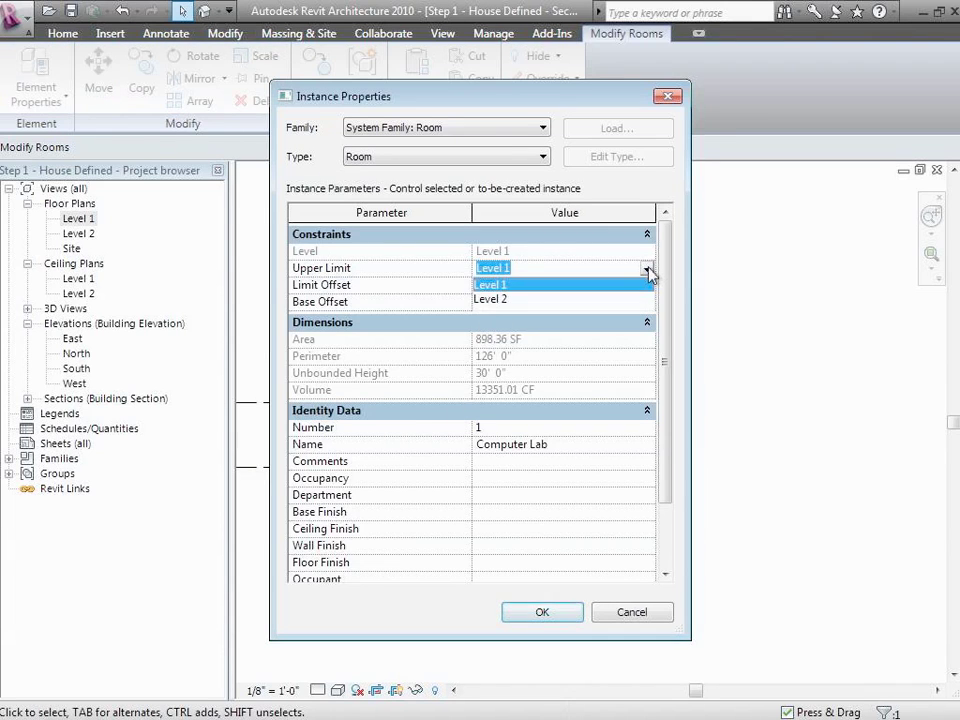
{"action": "left_click", "coordinate": [610, 297]}
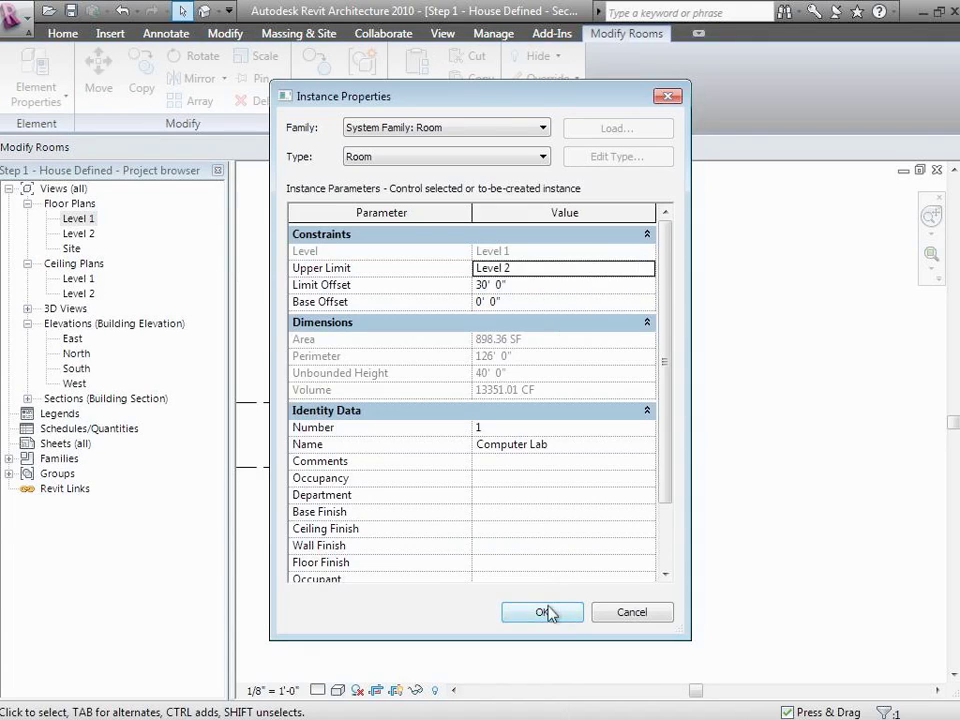
{"action": "left_click", "coordinate": [545, 611]}
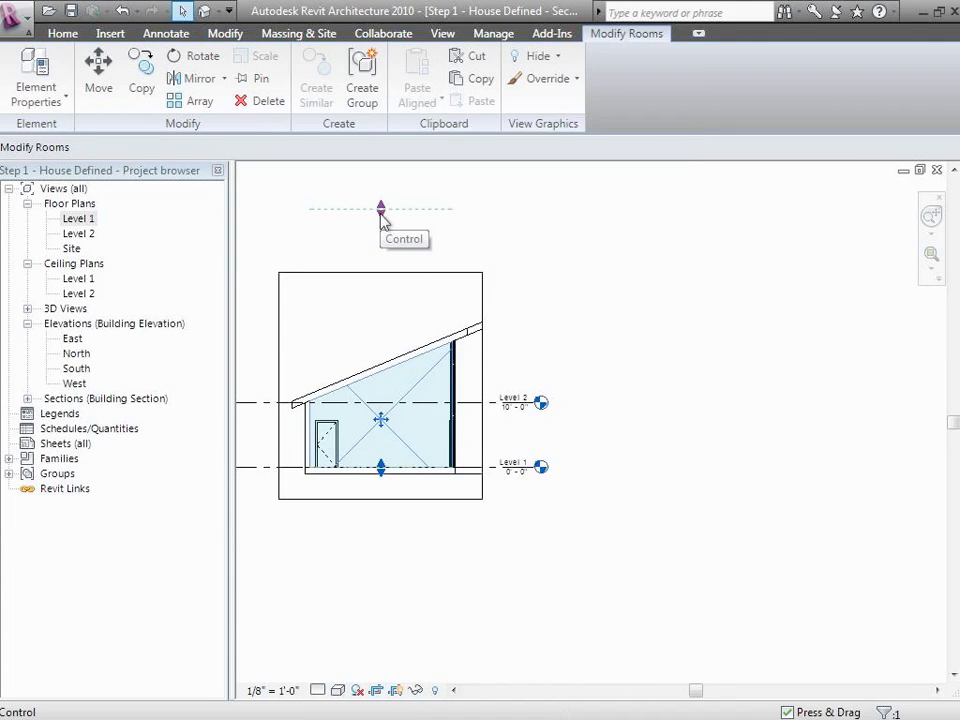
- Set the room's Limit Offset to 0
{"action": "left_click", "coordinate": [40, 68]}
{"action": "left_click", "coordinate": [492, 285]}
{"action": "left_click_drag", "start_coordinate": [501, 283], "coordinate": [420, 291]}
{"action": "type", "text": "0"}
{"action": "key", "text": "Return"}
{"action": "left_click", "coordinate": [514, 612]}
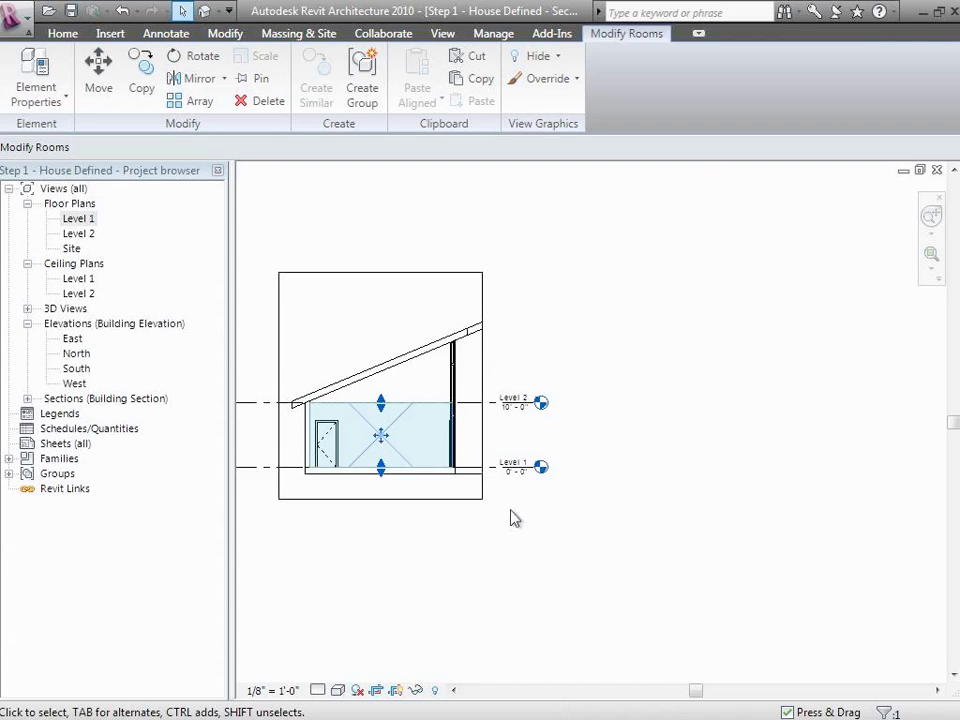
- Change the room's Limit Offset to 30' 0" and deselect the room
{"action": "left_click", "coordinate": [48, 80]}
{"action": "left_click", "coordinate": [500, 284]}
{"action": "left_click_drag", "start_coordinate": [510, 288], "coordinate": [418, 285]}
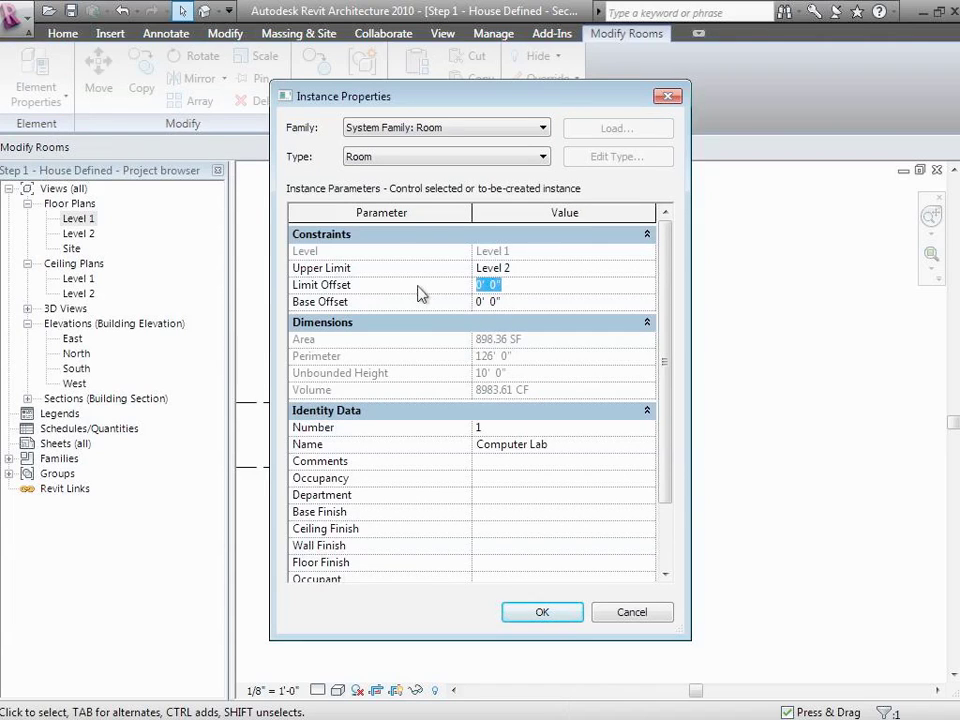
{"action": "type", "text": "30"}
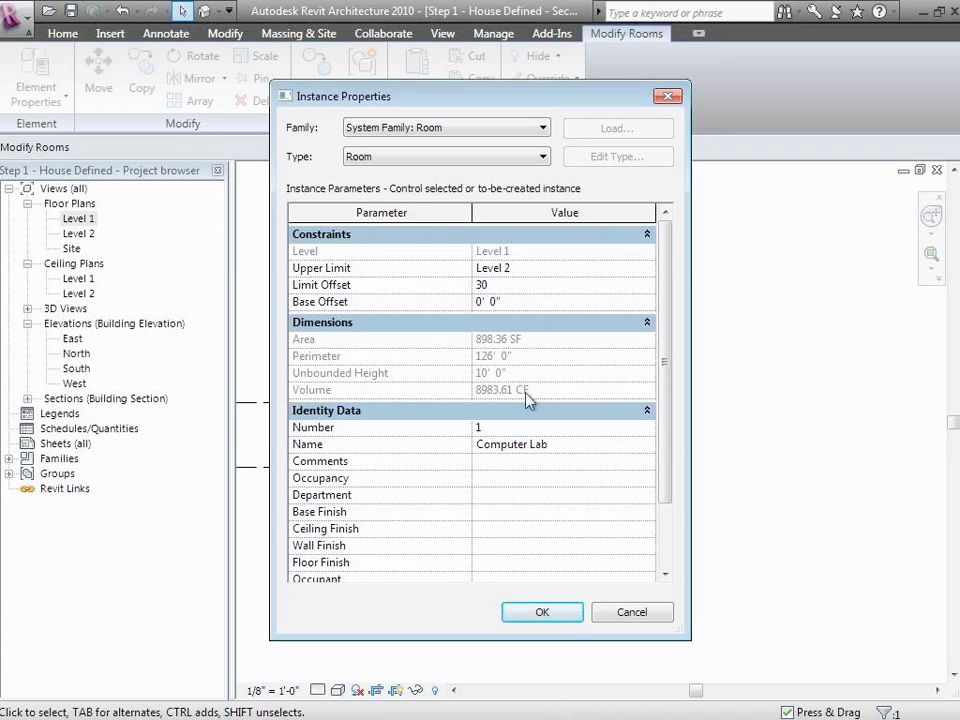
{"action": "key", "text": "Return"}
{"action": "left_click", "coordinate": [560, 611]}
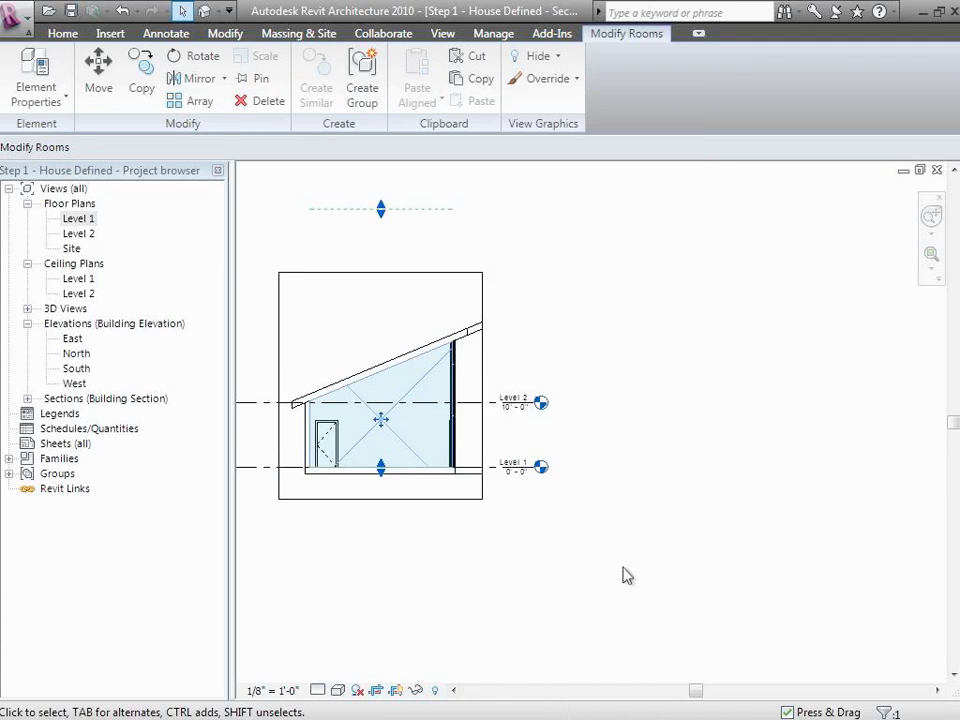
{"action": "left_click", "coordinate": [716, 454]}
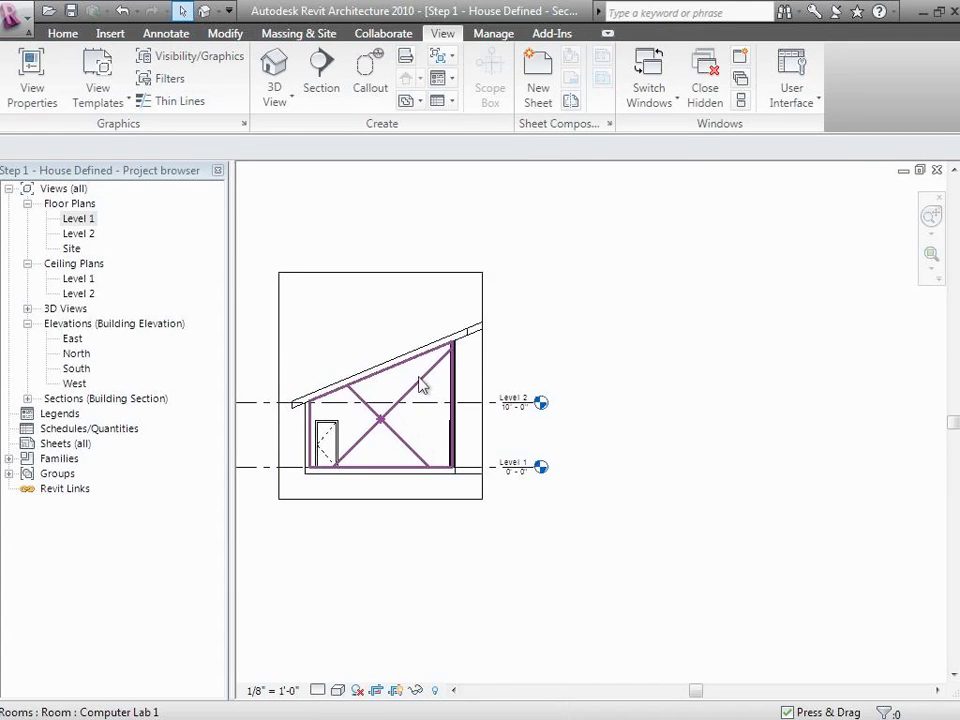
- Tile Section 1 and the Level 1 floor plan with WT, then zoom out the plan
{"action": "left_click", "coordinate": [424, 386]}
{"action": "left_click", "coordinate": [651, 351]}
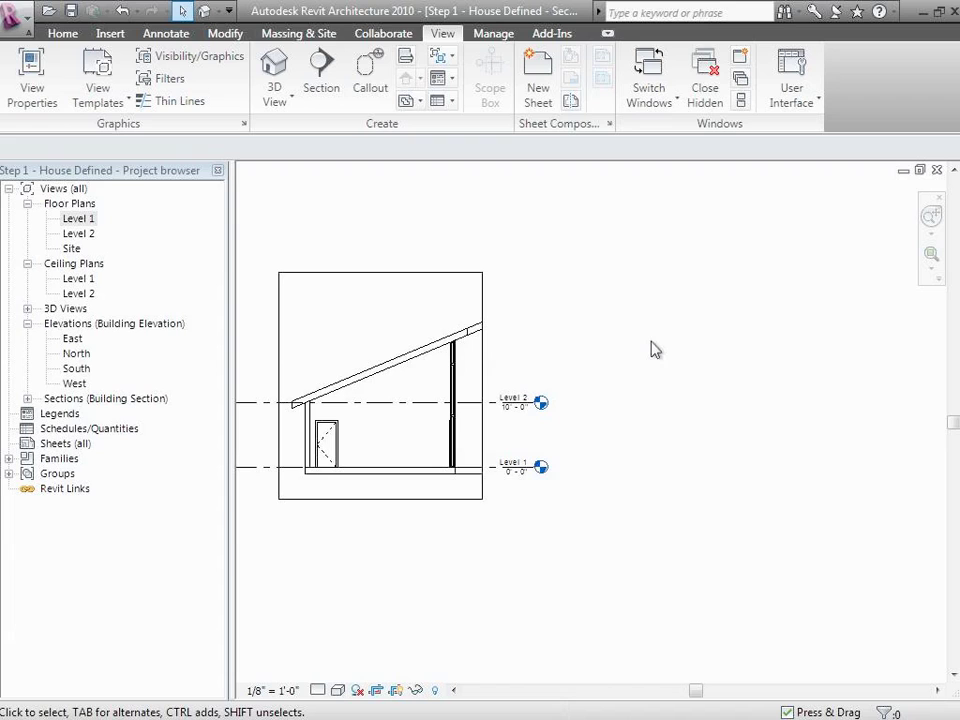
{"action": "key", "text": "w"}
{"action": "key", "text": "t"}
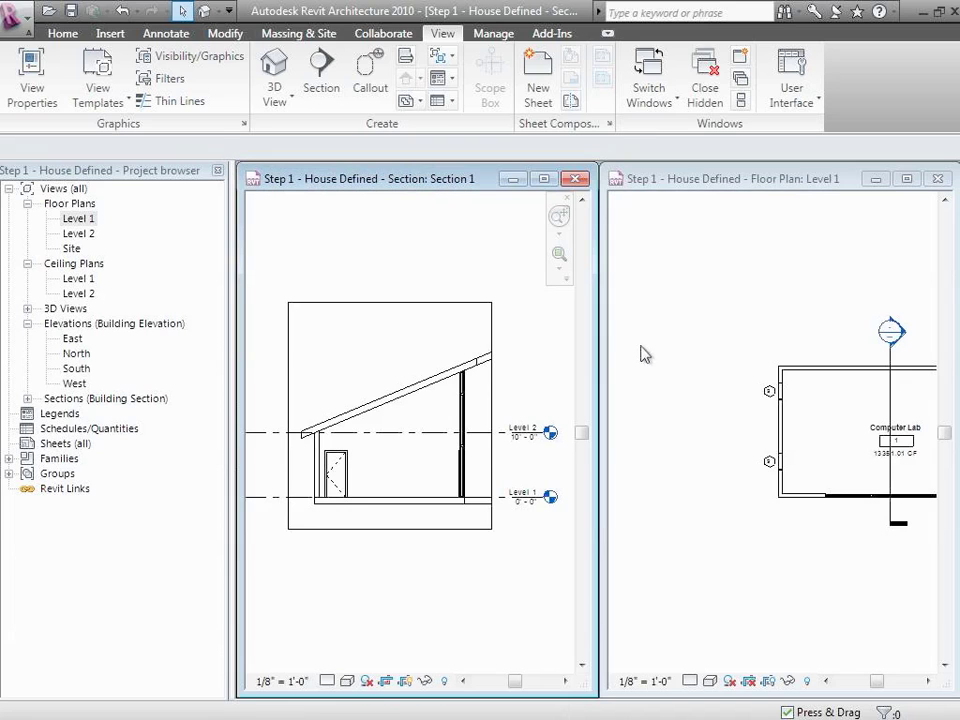
{"action": "left_click", "coordinate": [833, 408]}
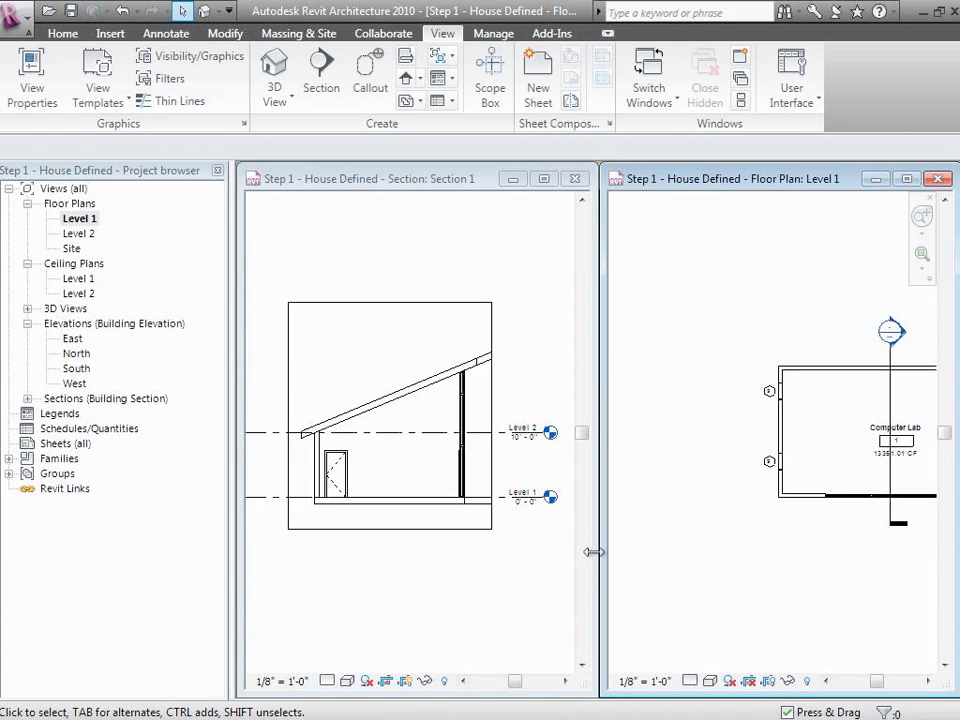
{"action": "scroll", "coordinate": [693, 524], "scroll_direction": "down", "scroll_amount": 2}
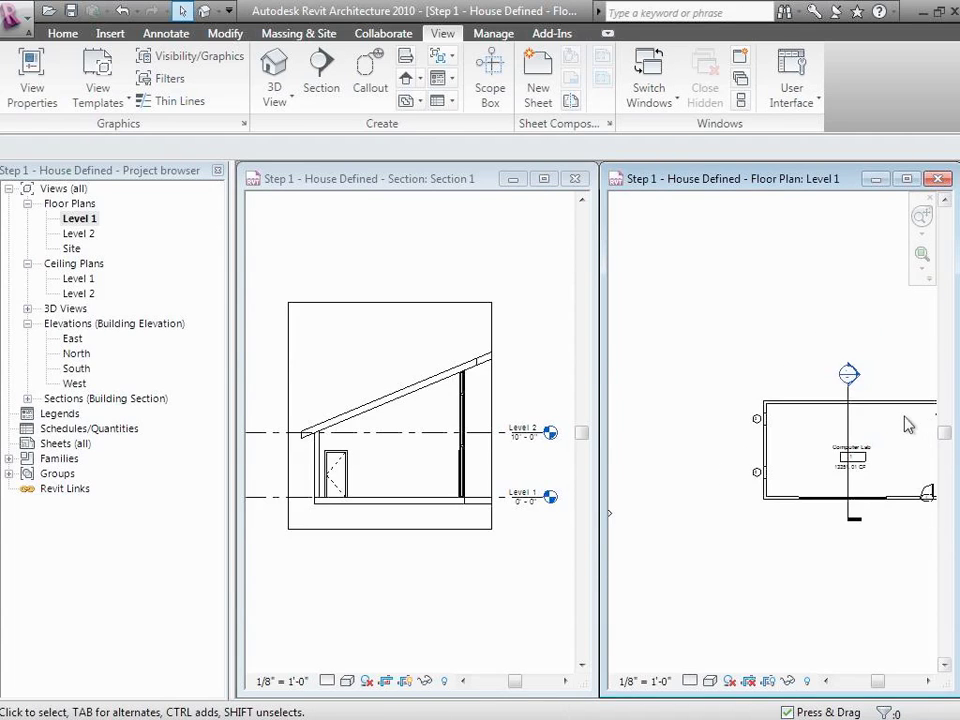
{"action": "left_click", "coordinate": [882, 479]}
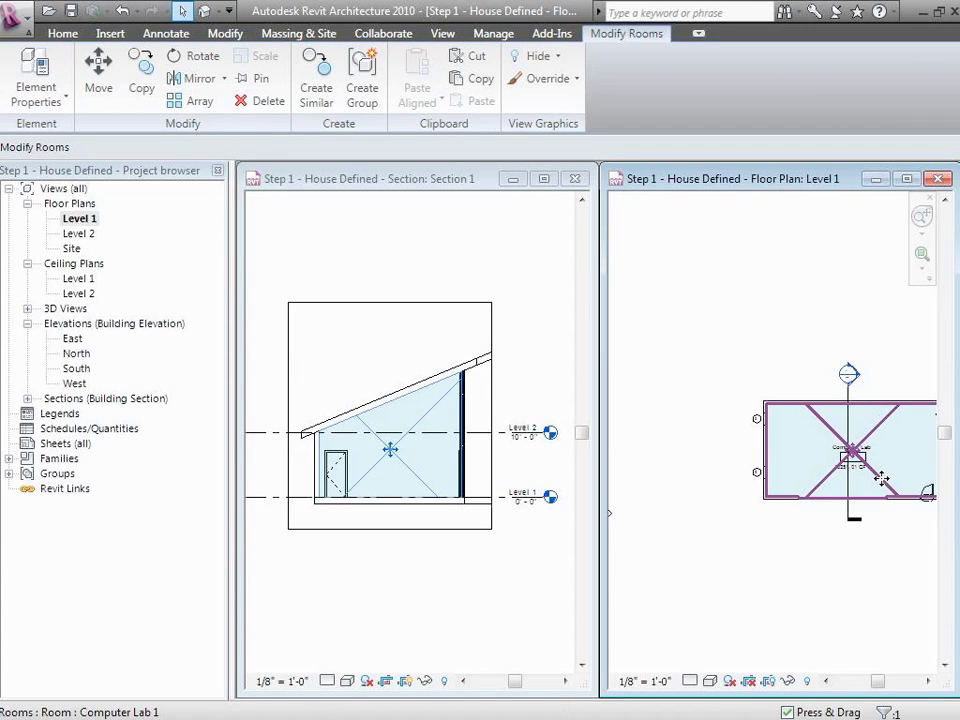
{"action": "left_click", "coordinate": [36, 68]}
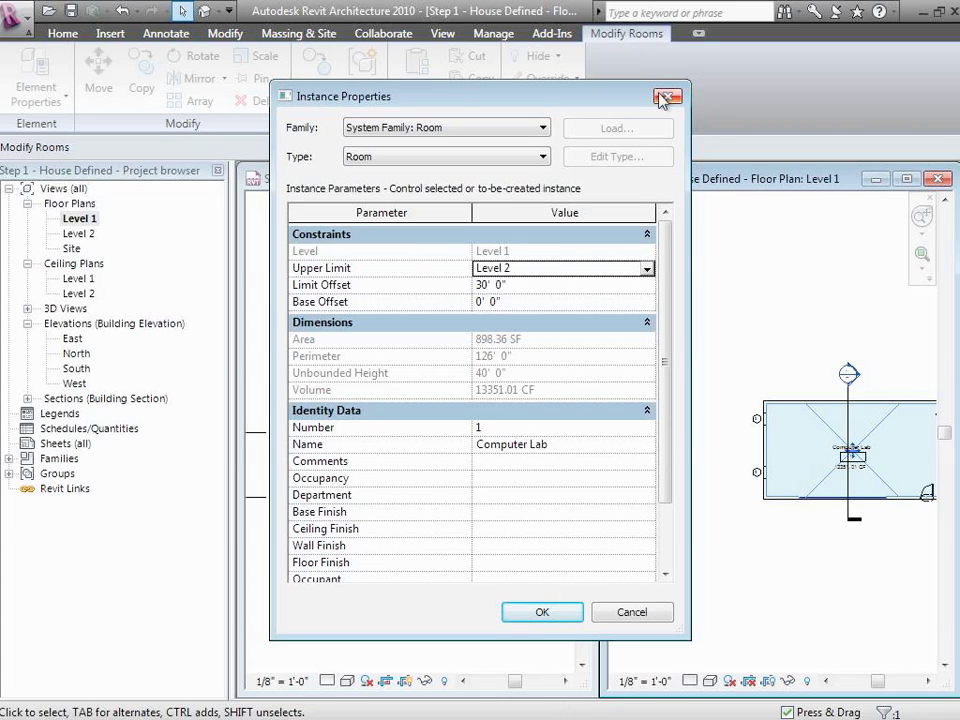
{"action": "left_click", "coordinate": [666, 97]}
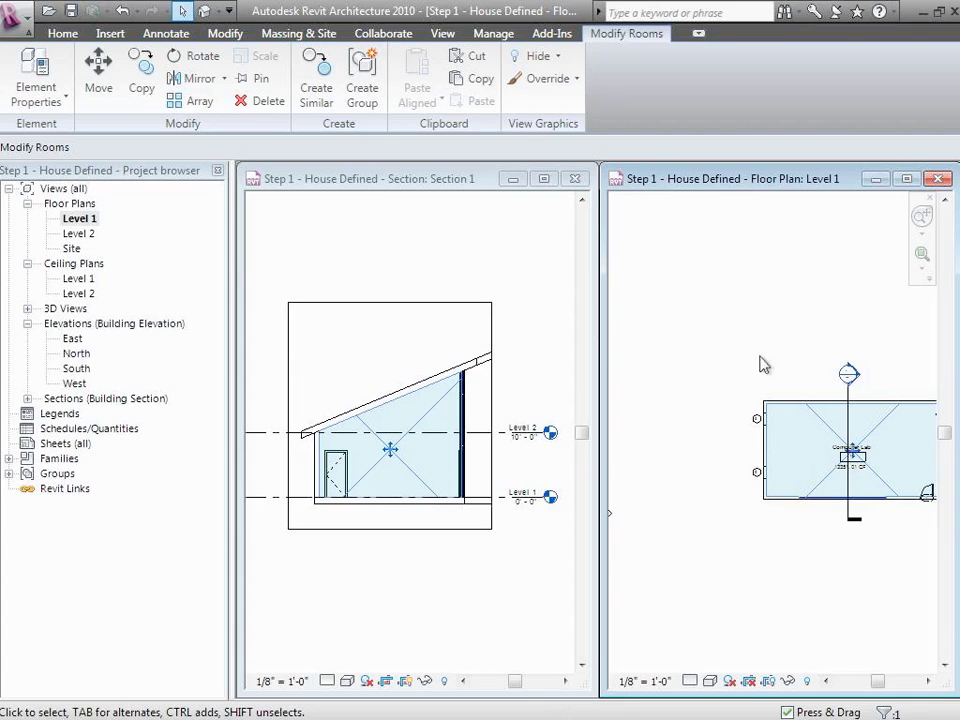
{"action": "left_click", "coordinate": [789, 360]}
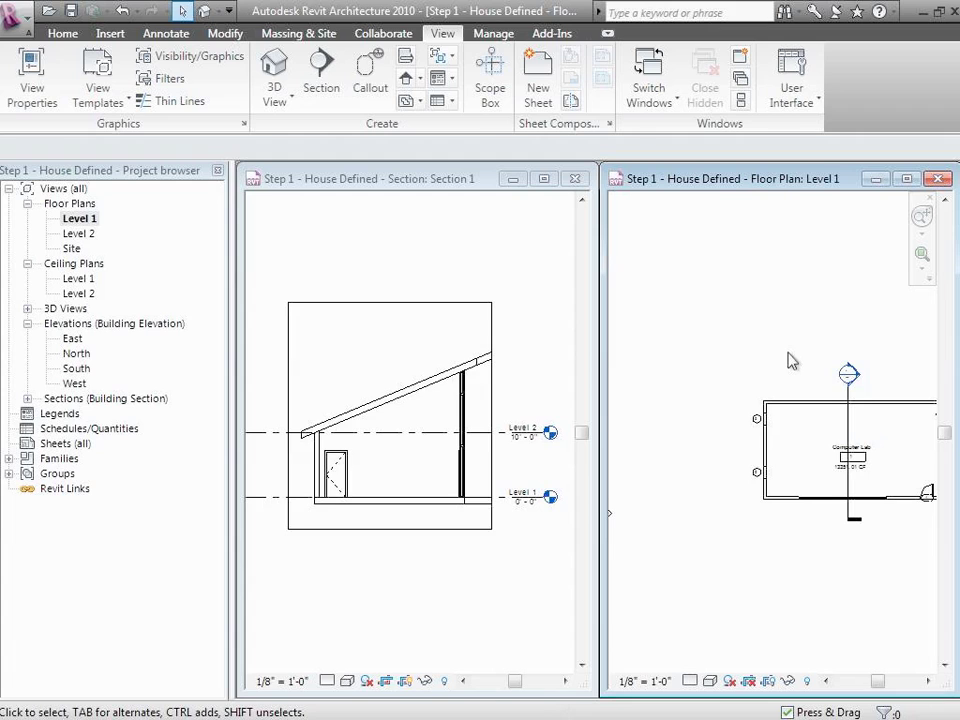
{"action": "left_click", "coordinate": [356, 354]}
- Turn on the Rooms Interior Fill subcategory in Section 1's visibility/graphics overrides
{"action": "key", "text": "v"}
{"action": "key", "text": "g"}
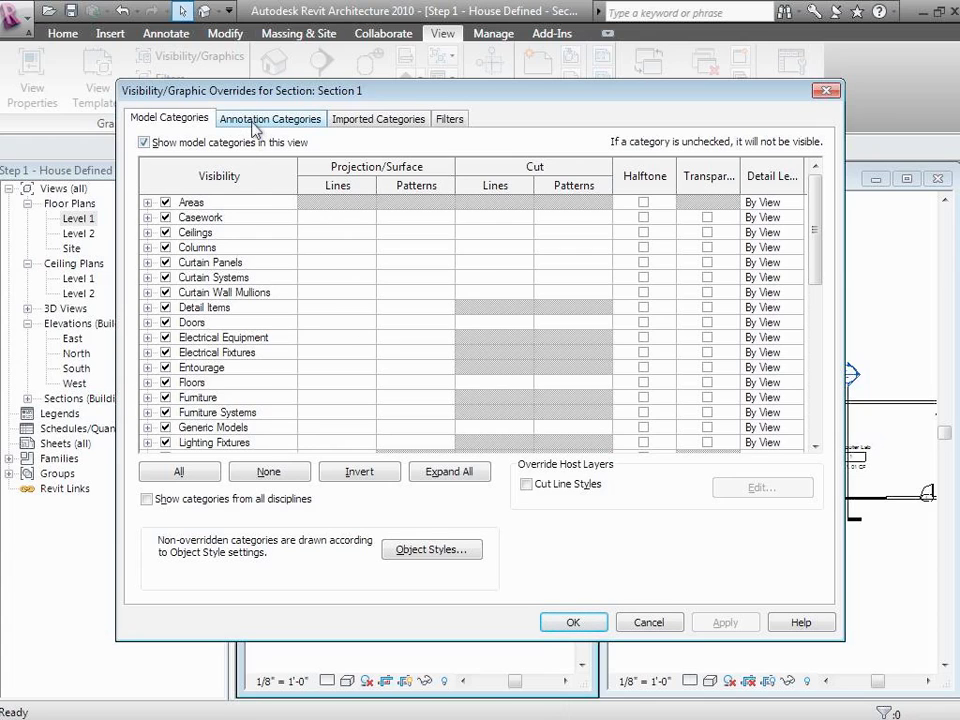
{"action": "left_click_drag", "start_coordinate": [817, 242], "coordinate": [818, 335]}
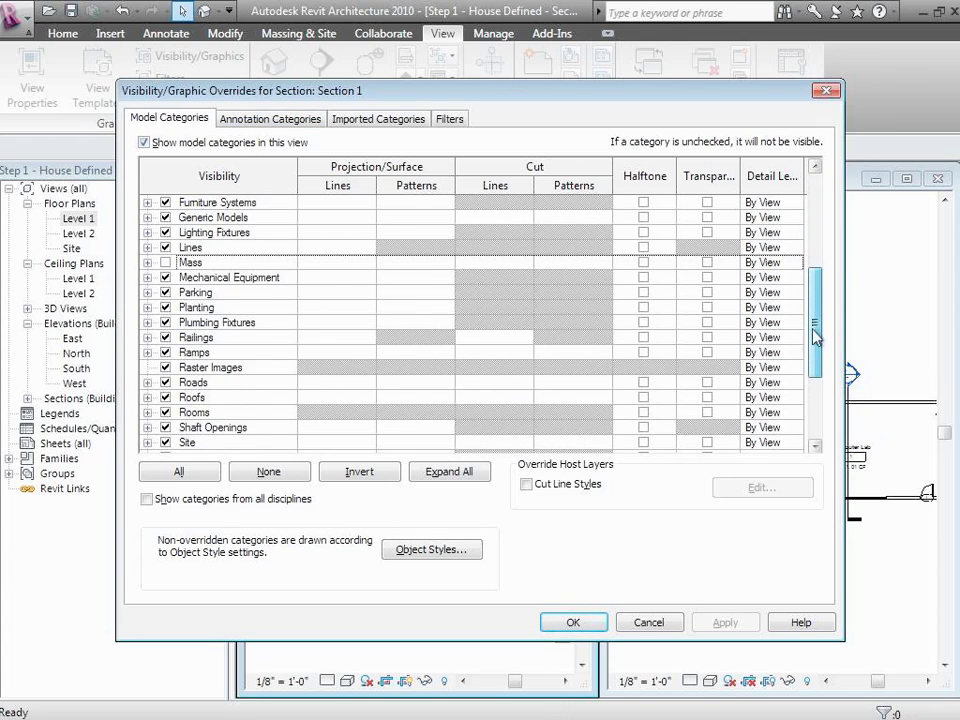
{"action": "left_click", "coordinate": [147, 412]}
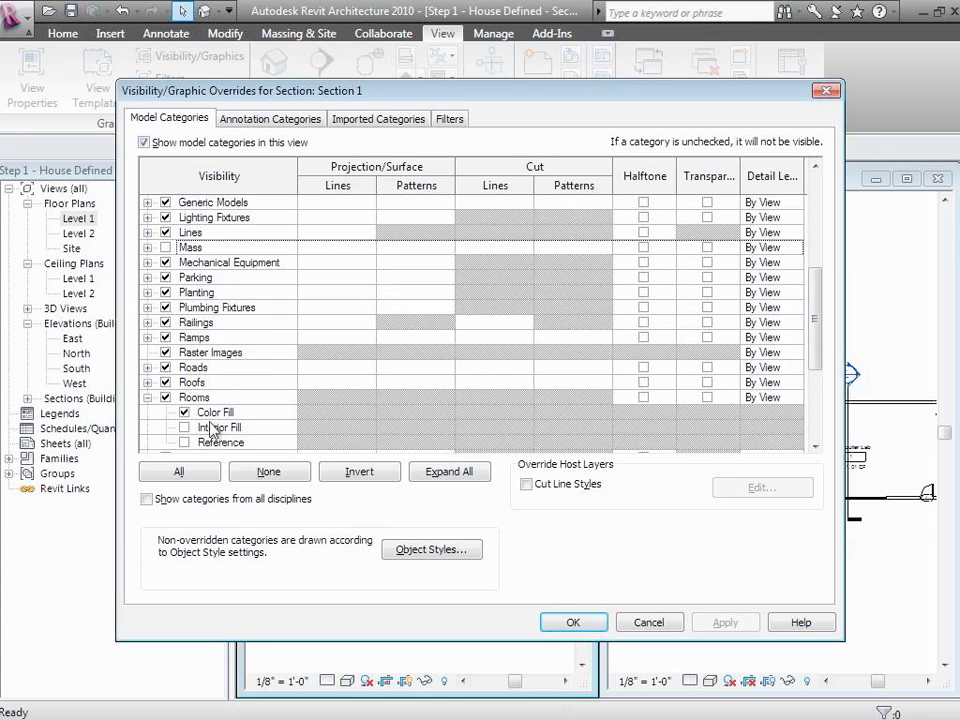
{"action": "left_click", "coordinate": [184, 427]}
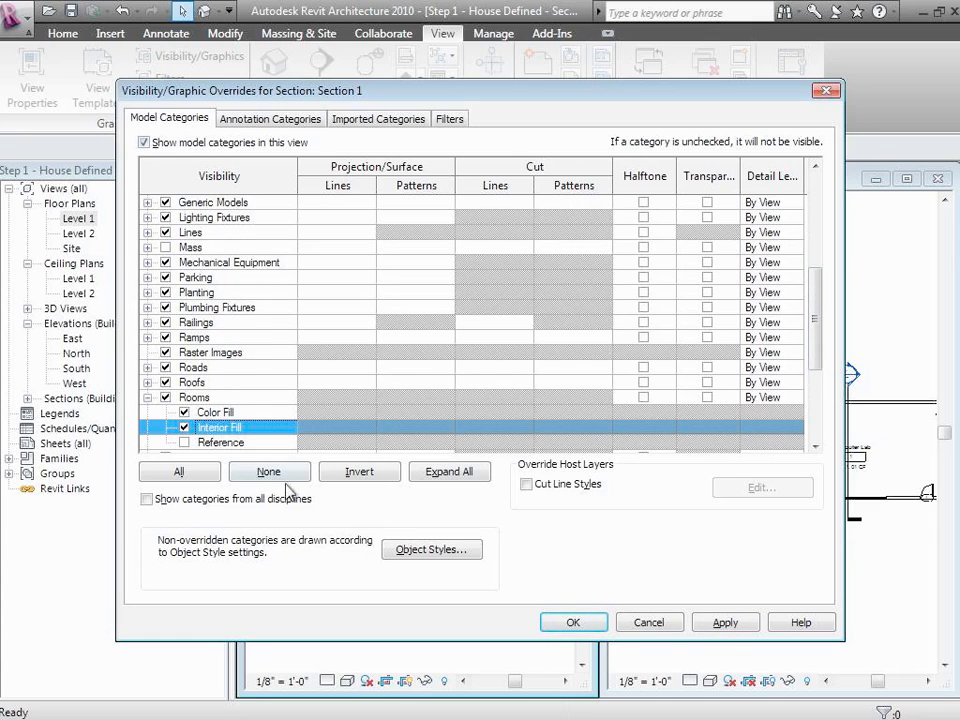
{"action": "left_click", "coordinate": [583, 622]}
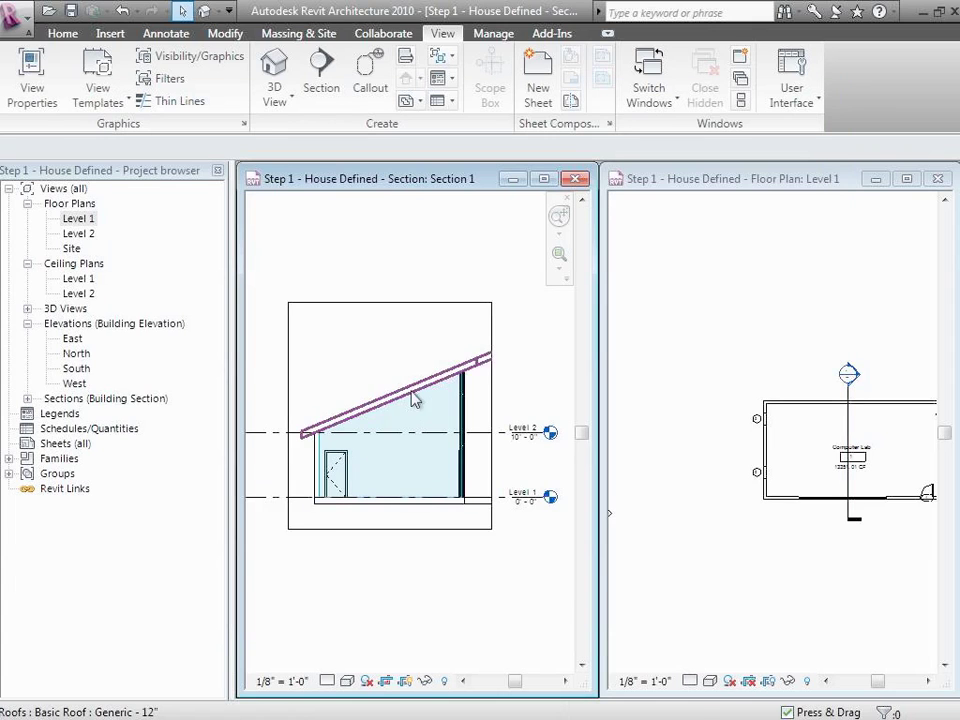
{"action": "scroll", "coordinate": [400, 392], "scroll_direction": "down", "scroll_amount": 1}
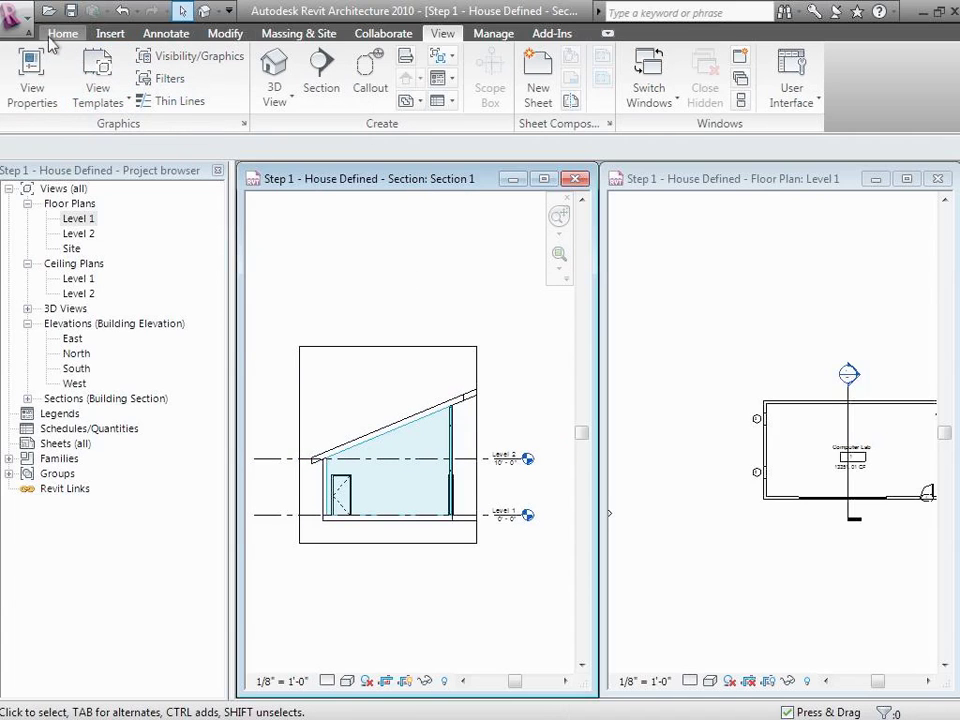
- Open the Export gbXML dialog from the Application menu's Export list
{"action": "left_click", "coordinate": [22, 20]}
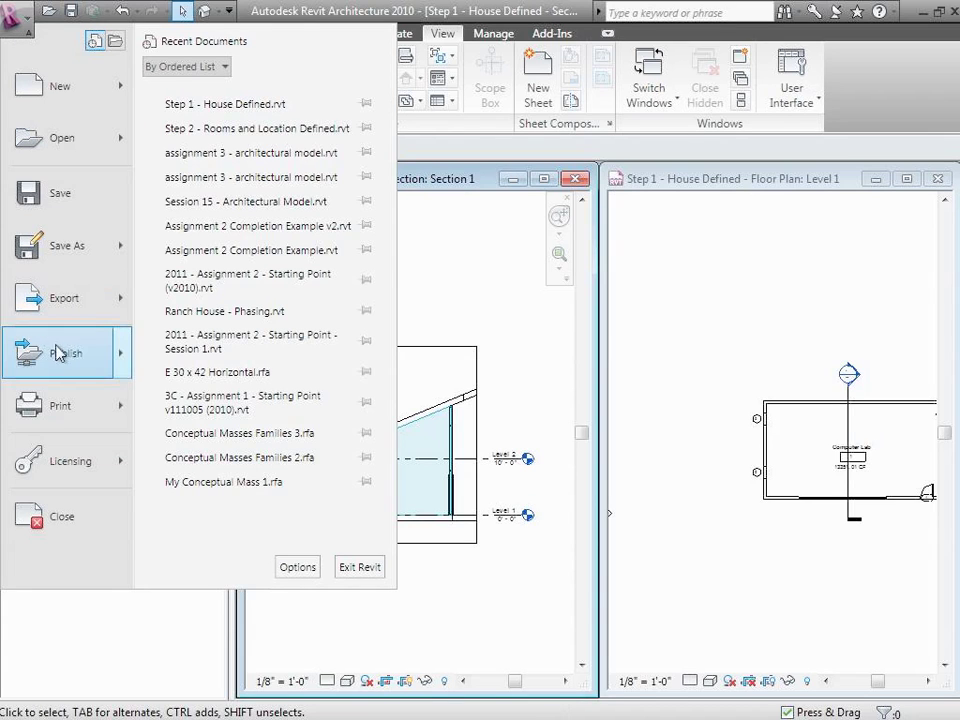
{"action": "mouse_move", "coordinate": [105, 310]}
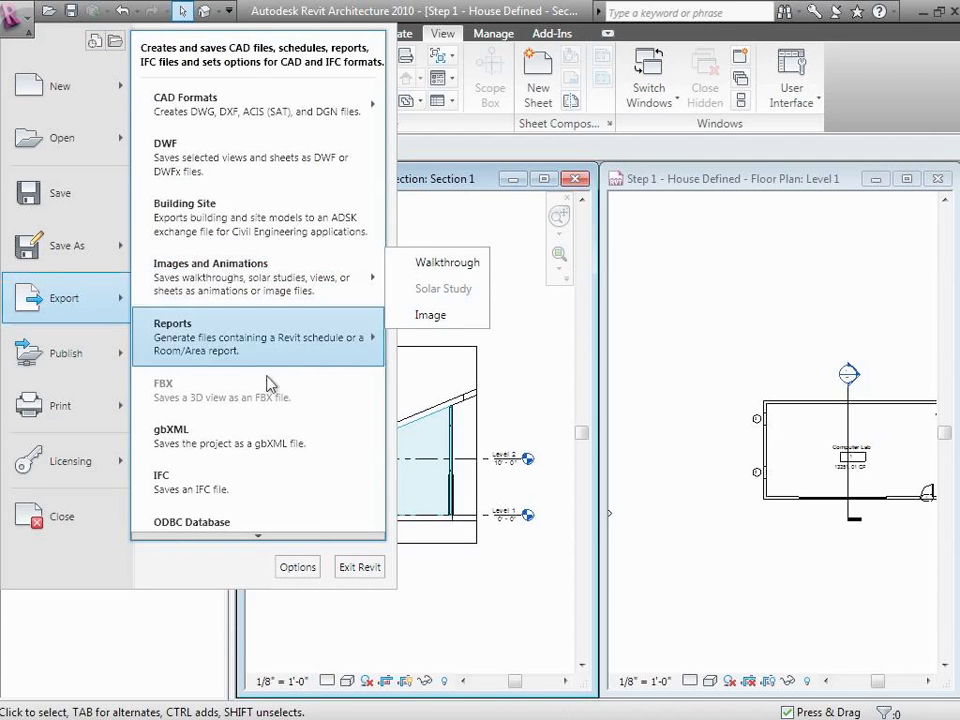
{"action": "left_click", "coordinate": [248, 435]}
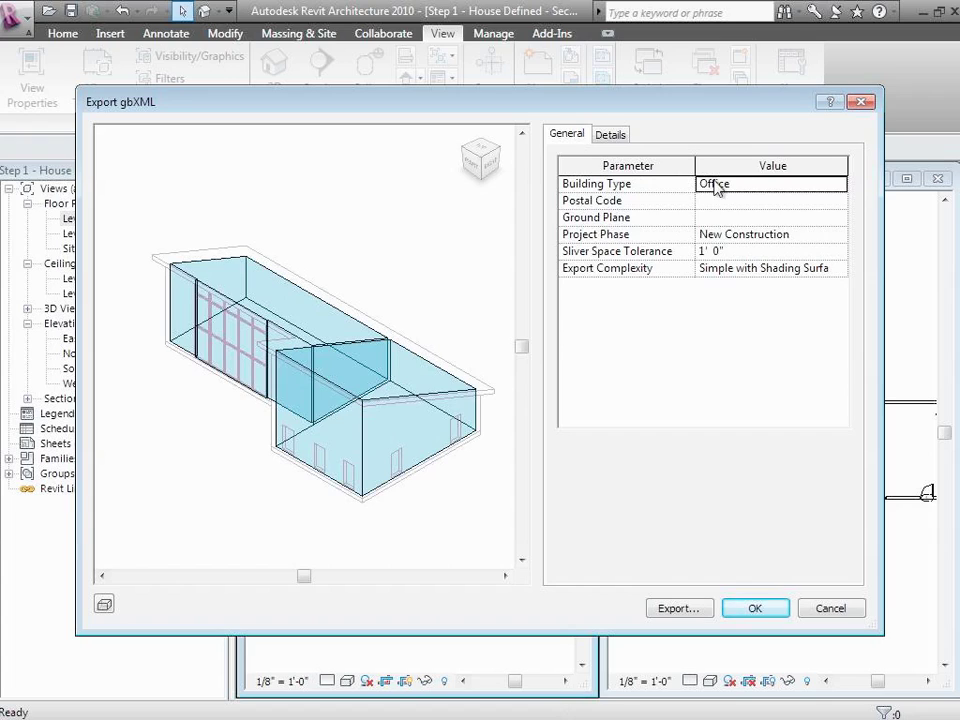
- Set the gbXML export's Building Type to School or University
{"action": "left_click", "coordinate": [724, 186]}
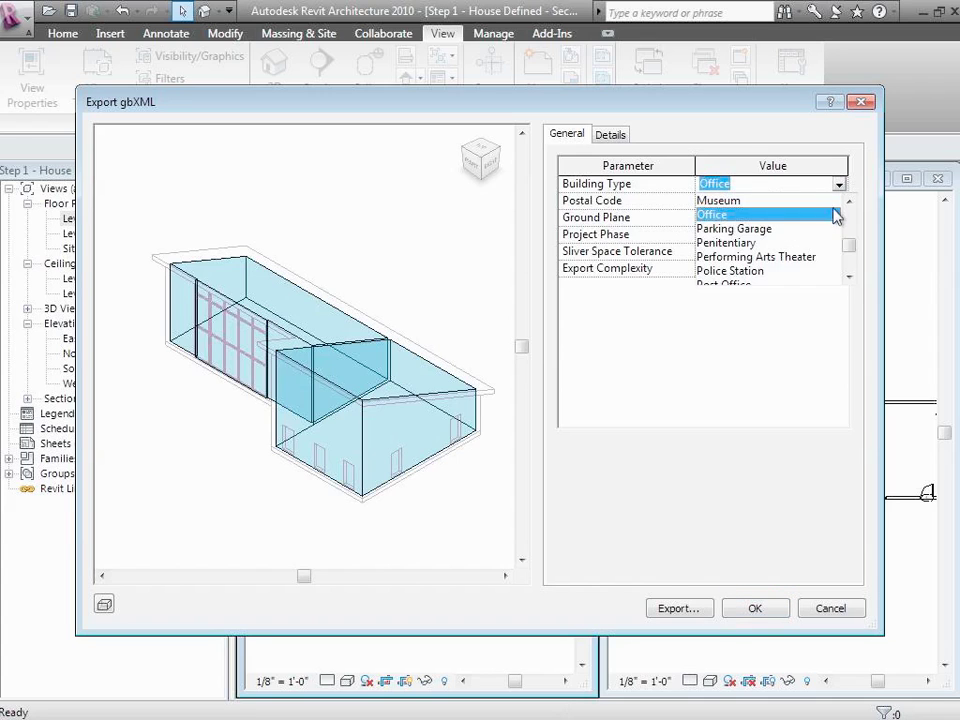
{"action": "scroll", "coordinate": [846, 250], "scroll_direction": "down", "scroll_amount": 1}
{"action": "scroll", "coordinate": [800, 255], "scroll_direction": "down", "scroll_amount": 2}
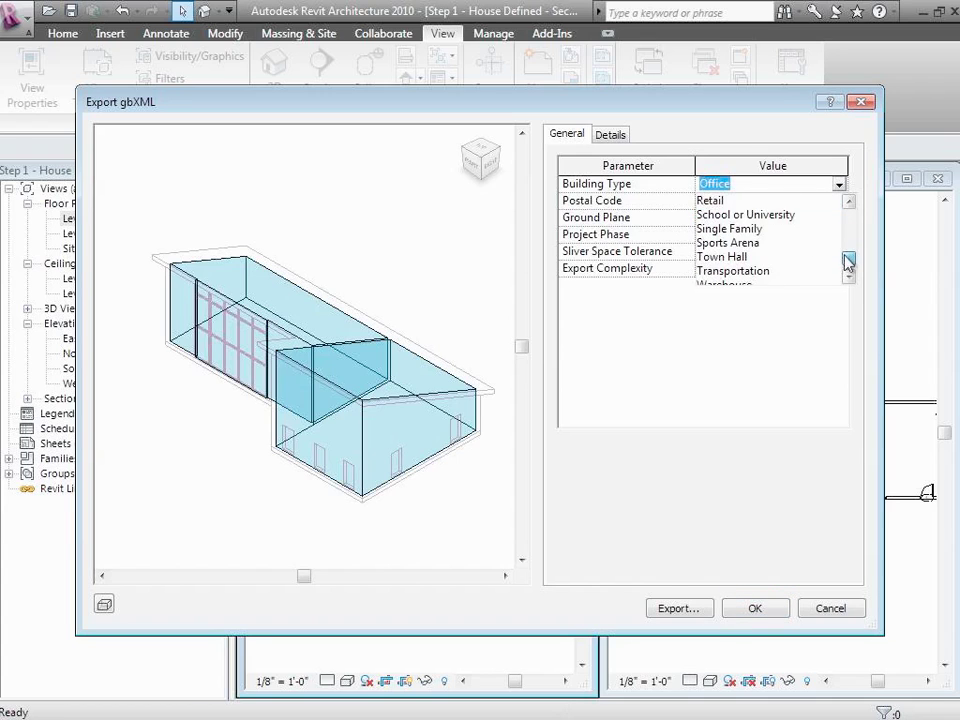
{"action": "left_click", "coordinate": [798, 216]}
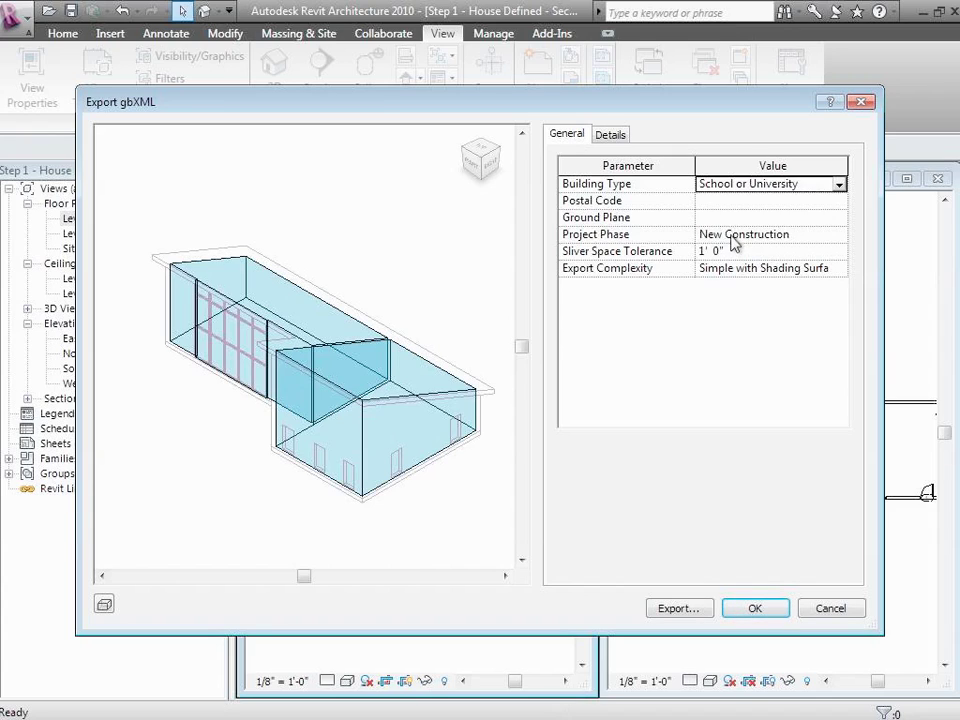
- List Level 1's rooms, 1 Computer Lab and 2 Office, on the Details tab, then start exporting
{"action": "left_click", "coordinate": [612, 135]}
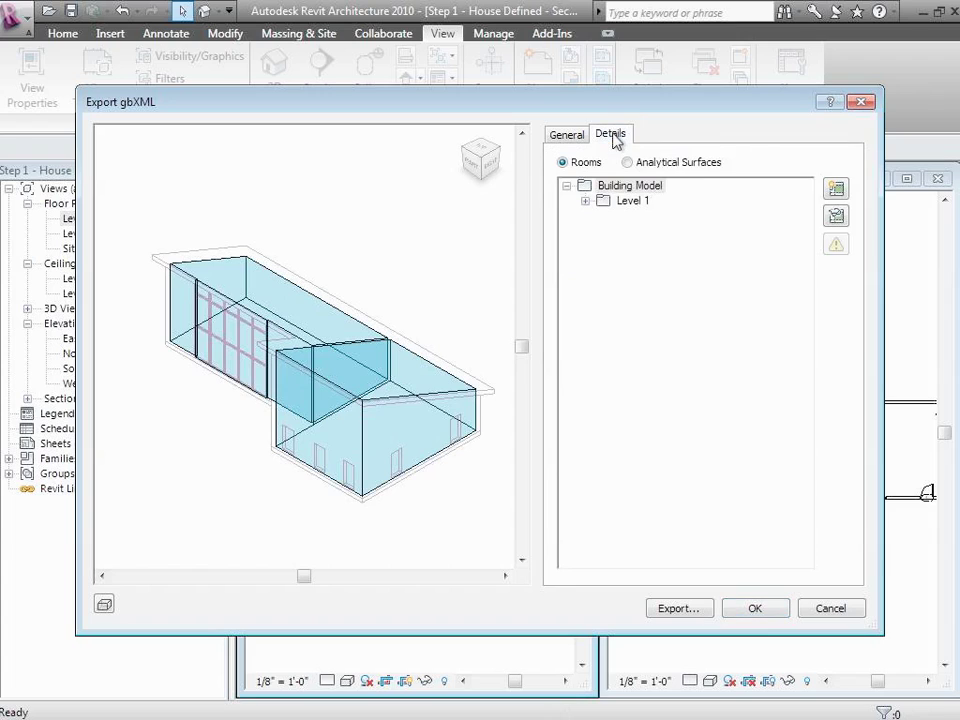
{"action": "left_click", "coordinate": [586, 202]}
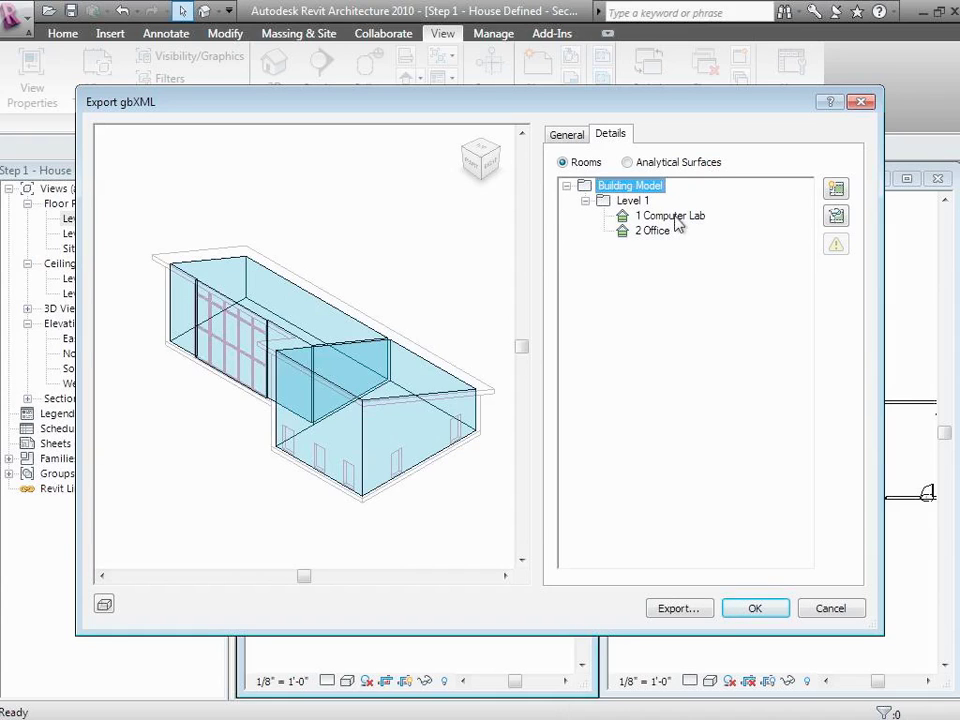
{"action": "left_click", "coordinate": [700, 614]}
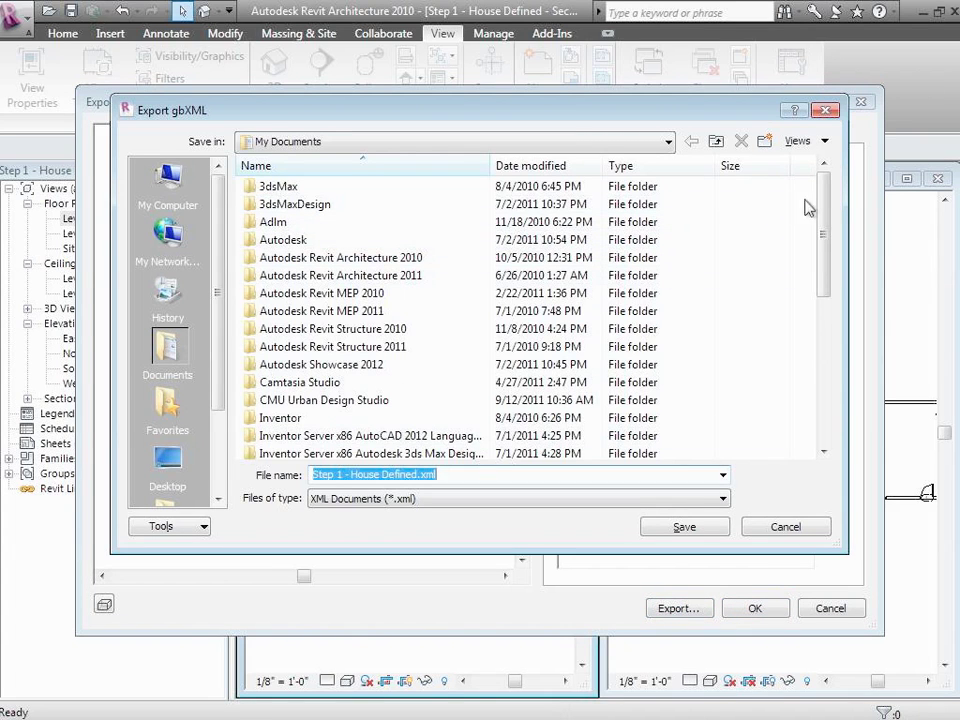
- Save the gbXML file as 'CEE110 - Class 2.xml' in My Documents
{"action": "left_click_drag", "start_coordinate": [820, 205], "coordinate": [829, 366]}
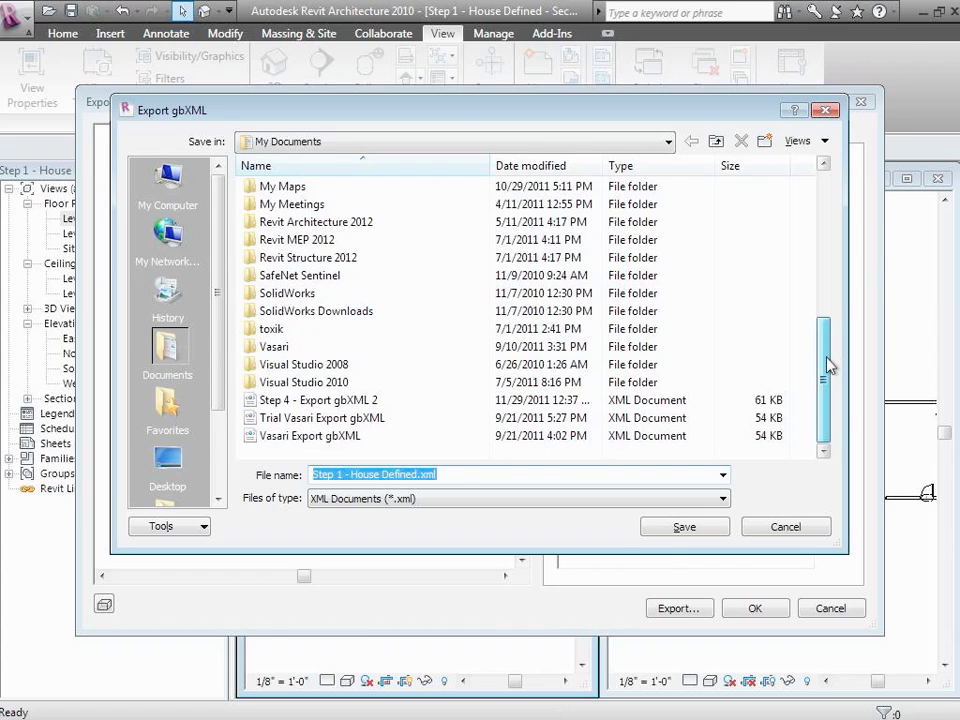
{"action": "left_click_drag", "start_coordinate": [829, 366], "coordinate": [827, 364]}
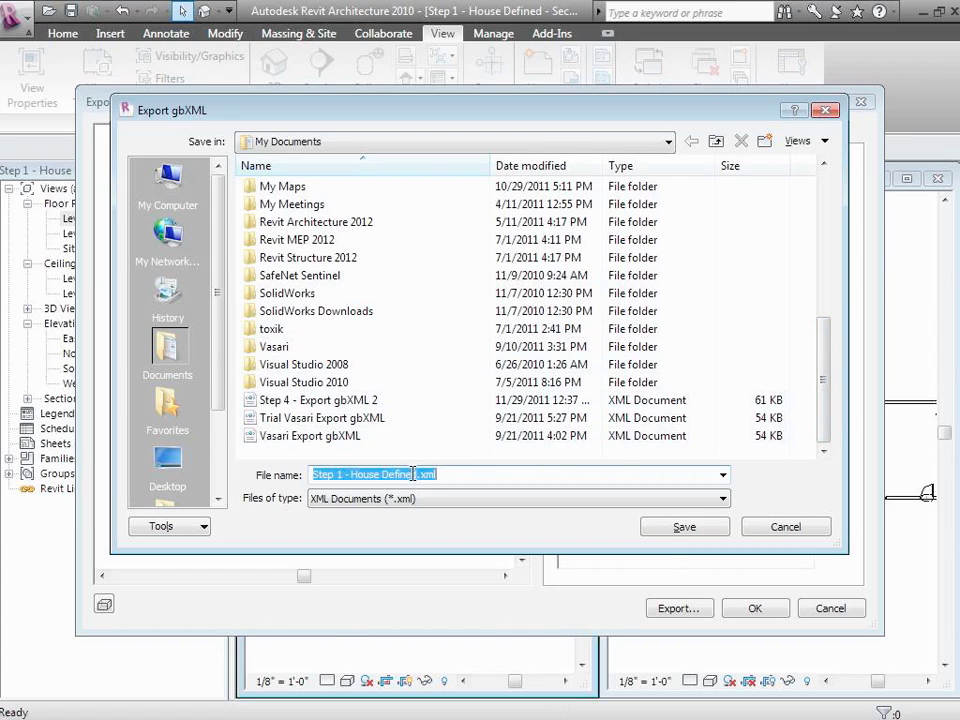
{"action": "left_click_drag", "start_coordinate": [419, 474], "coordinate": [245, 475]}
{"action": "type", "text": "CEE2"}
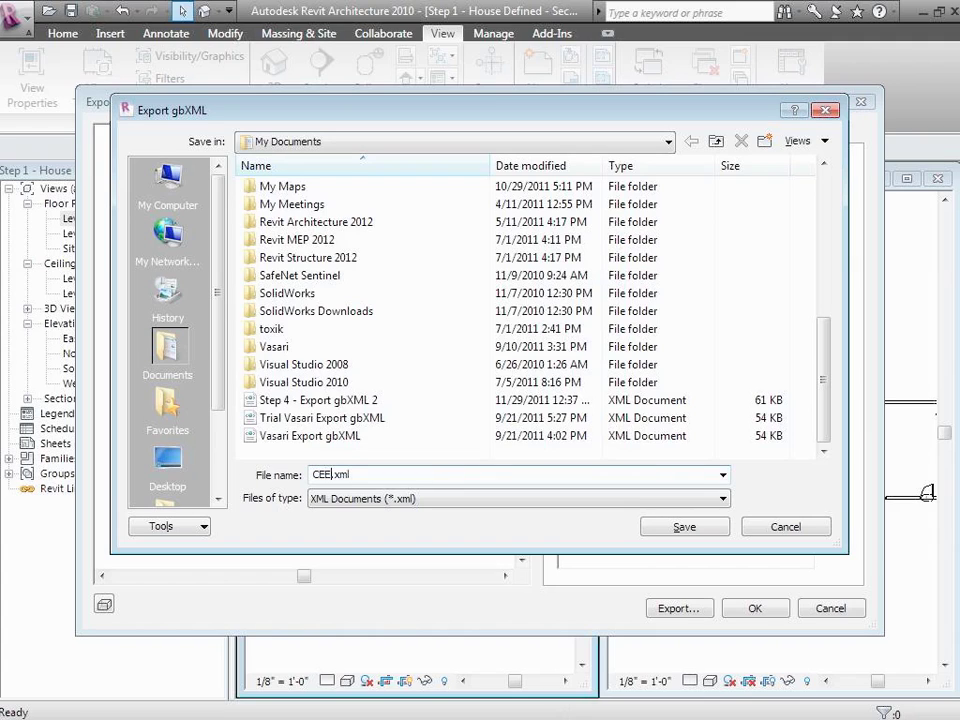
{"action": "key", "text": "BackSpace"}
{"action": "type", "text": "110 - Class 2"}
{"action": "left_click", "coordinate": [678, 528]}
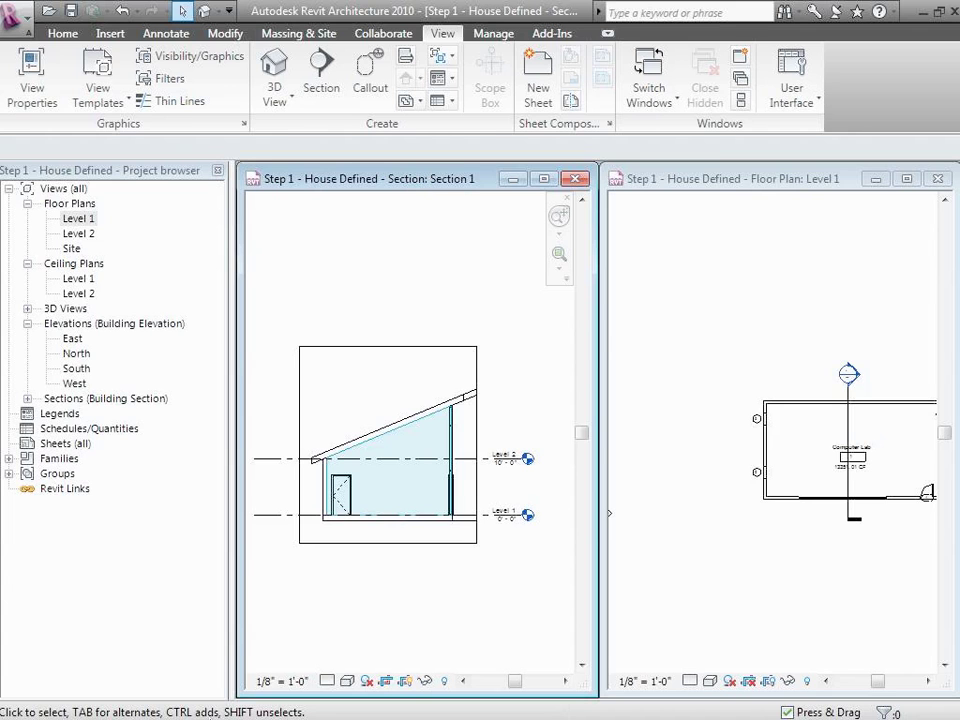
- Switch Spaces to the Safari desktop and bring the Green Building Studio page forward
{"action": "key", "text": "ctrl+Left"}
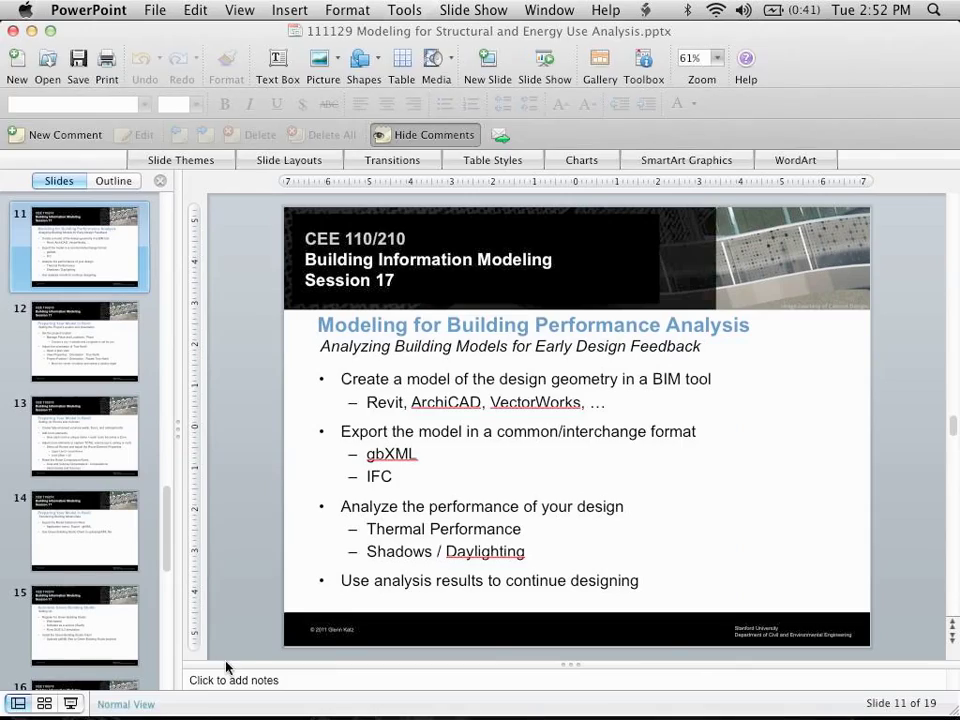
{"action": "key", "text": "ctrl+Left"}
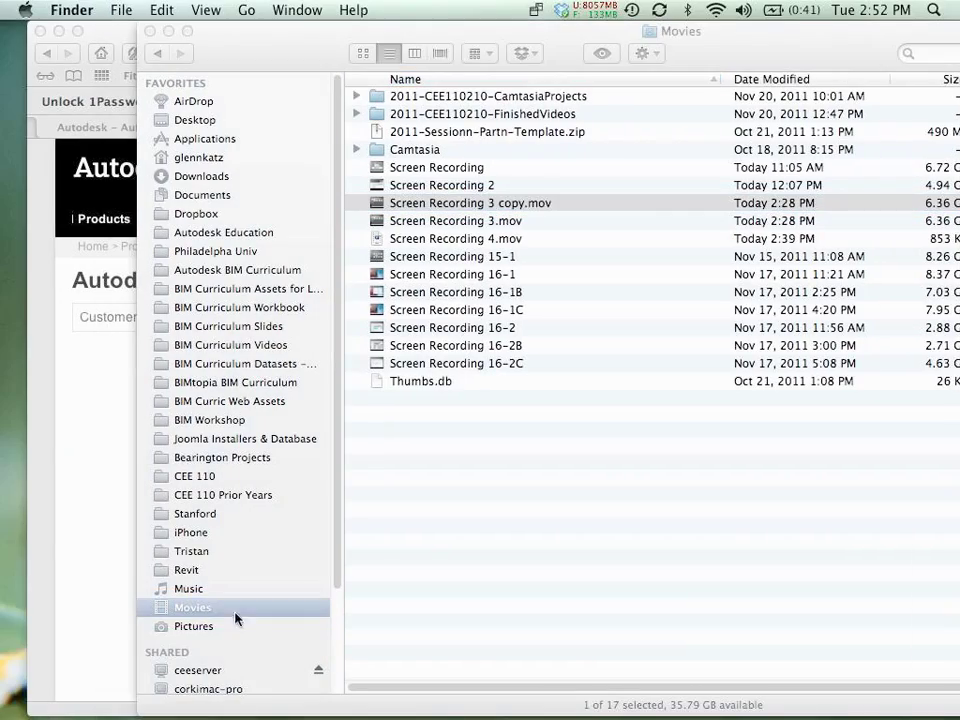
{"action": "left_click", "coordinate": [108, 334]}
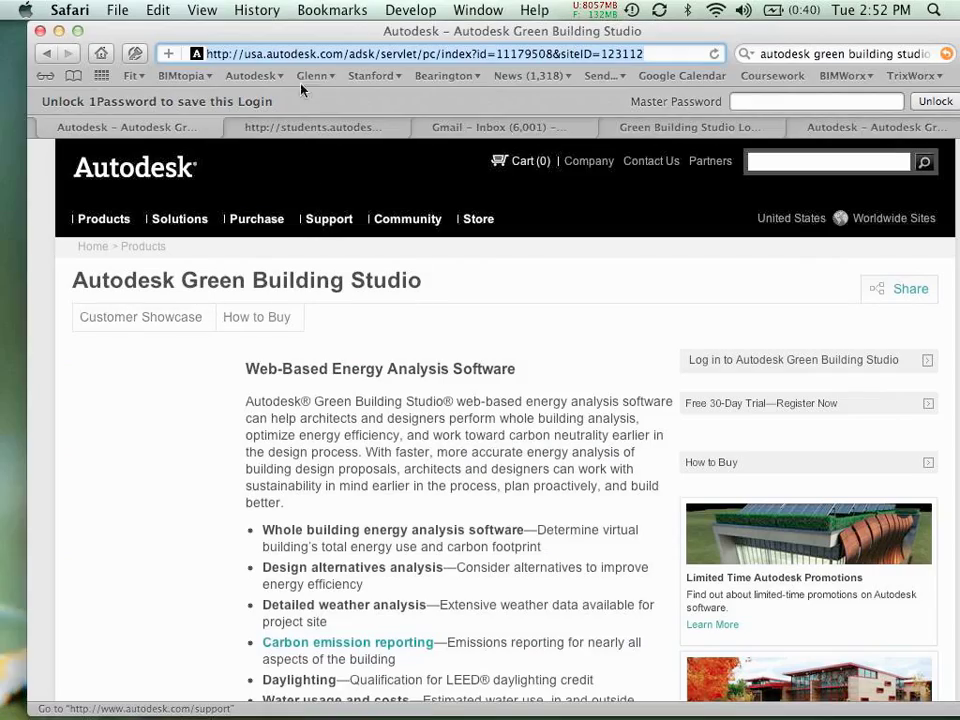
{"action": "key", "text": "super+Tab"}
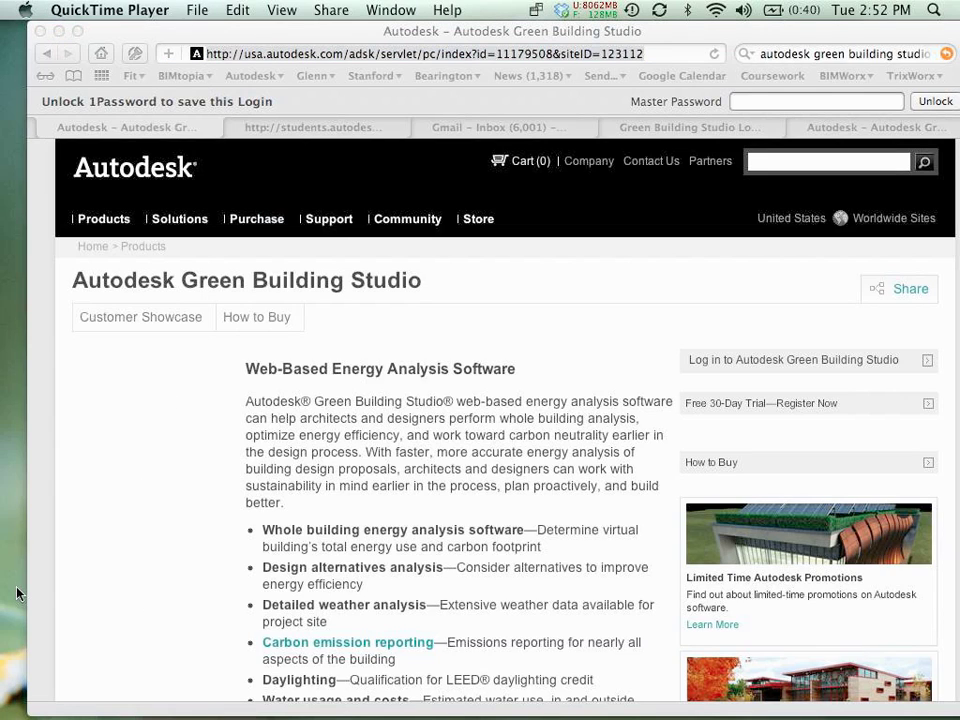
{"action": "left_click", "coordinate": [298, 54]}
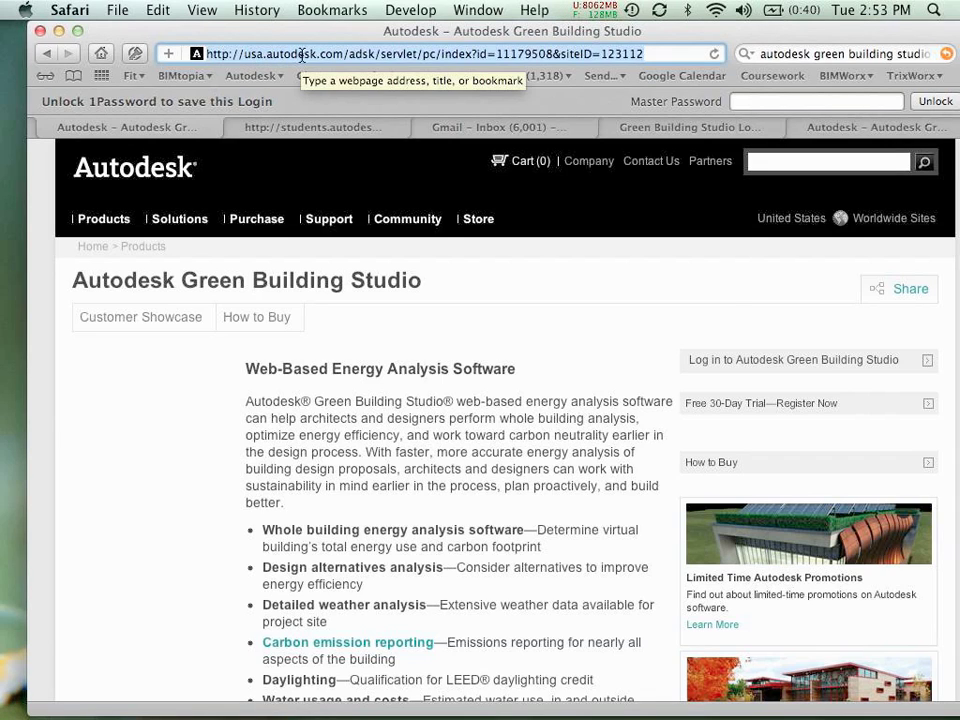
- Load gbs.autodesk.com and move the browser window to the screen's left edge
{"action": "type", "text": "gbs.autodesk.com/"}
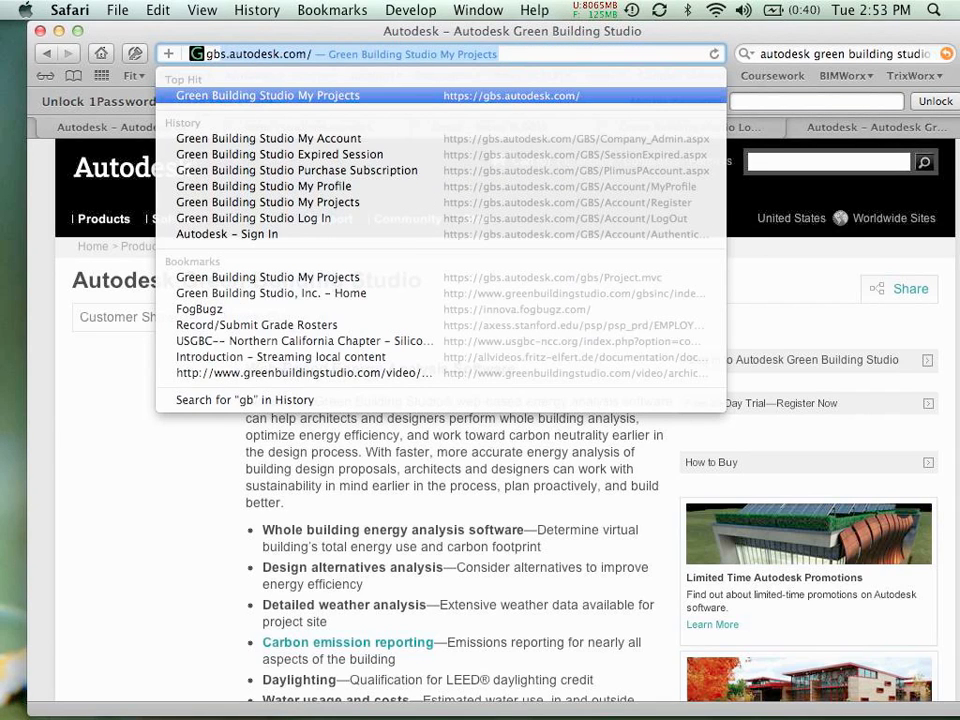
{"action": "key", "text": "Return"}
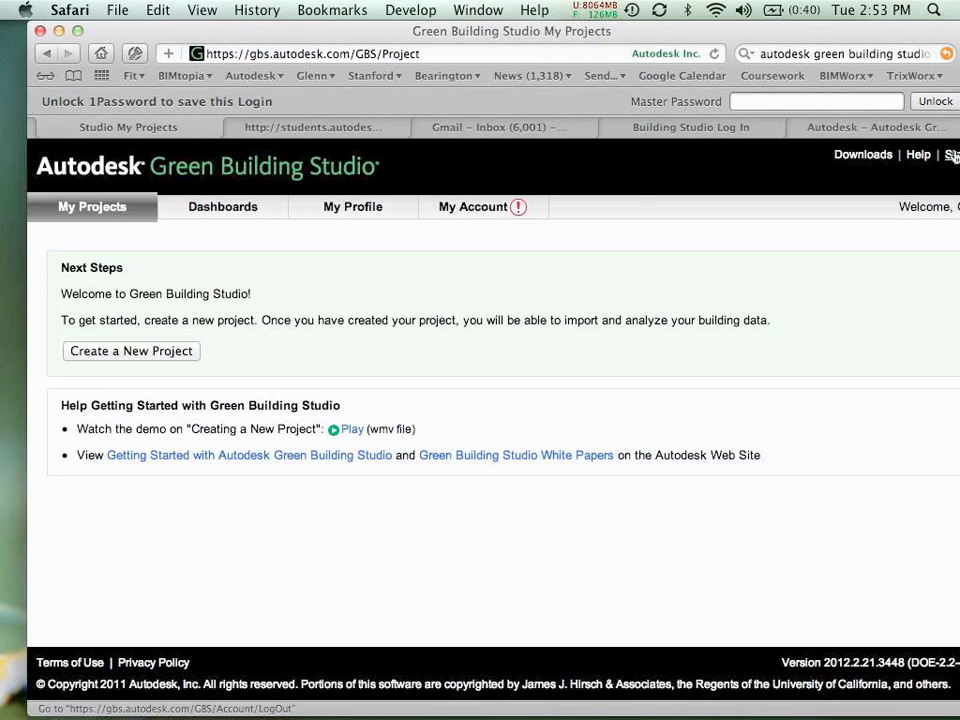
{"action": "left_click_drag", "start_coordinate": [643, 36], "coordinate": [616, 34]}
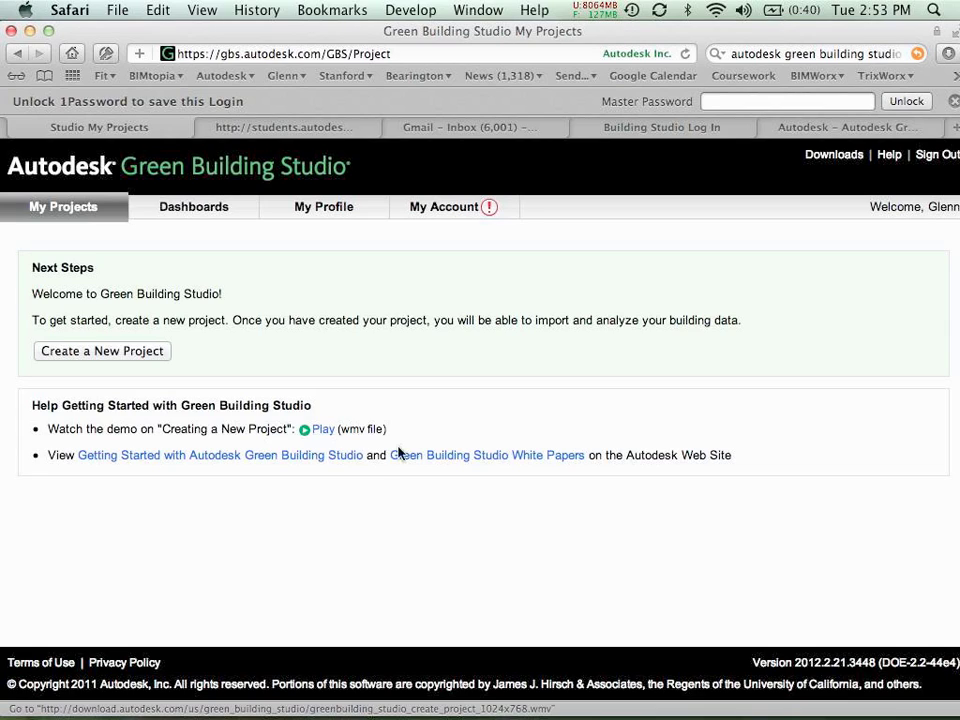
- Check the Projects list under My Account, return to My Projects, and start a new project
{"action": "left_click", "coordinate": [486, 207]}
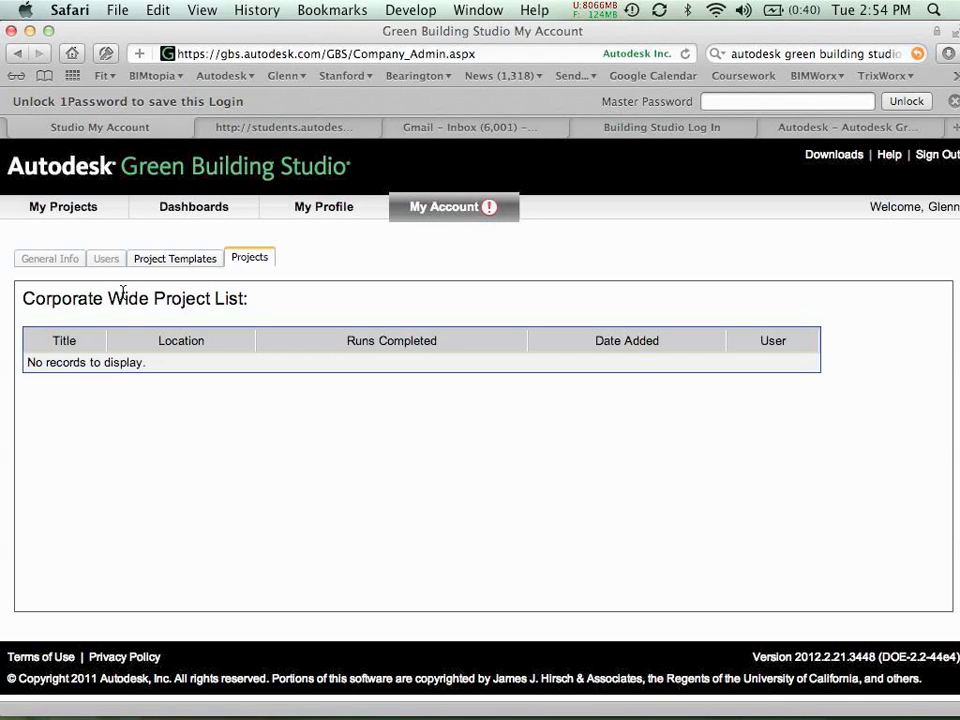
{"action": "left_click", "coordinate": [70, 209]}
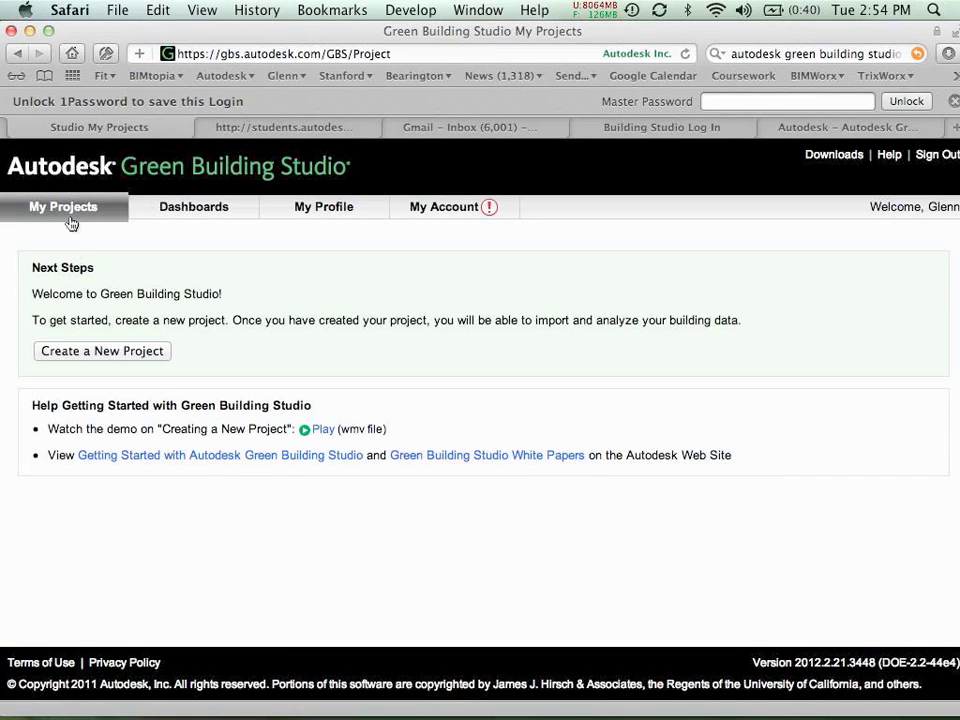
{"action": "left_click", "coordinate": [81, 354]}
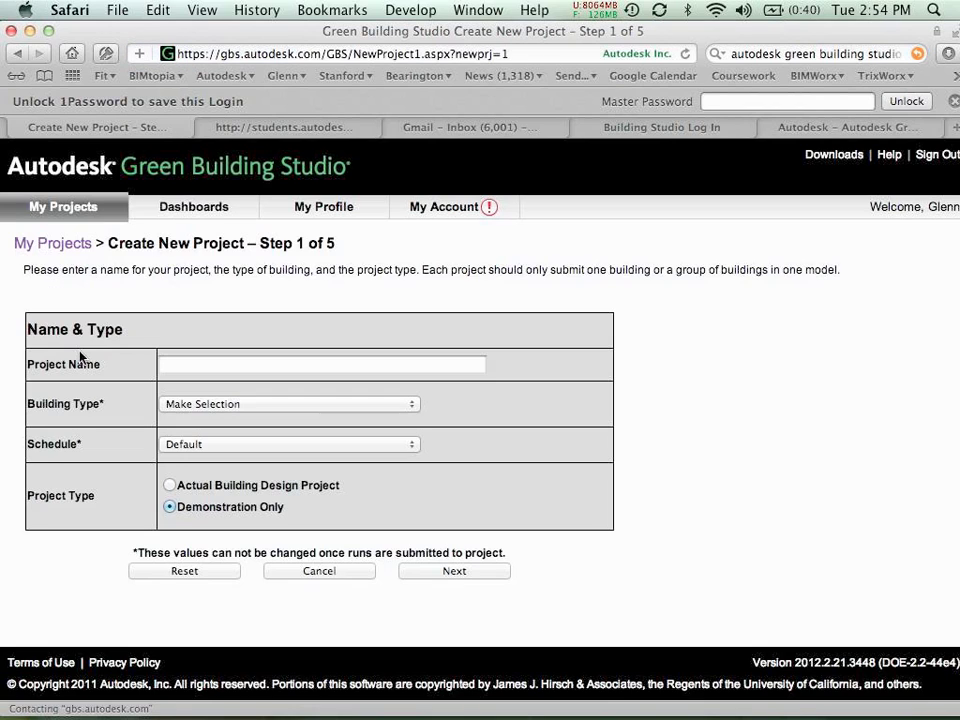
- Name the project 'CEE 210 - Class 2' and set its building type to School or University
{"action": "left_click", "coordinate": [171, 364]}
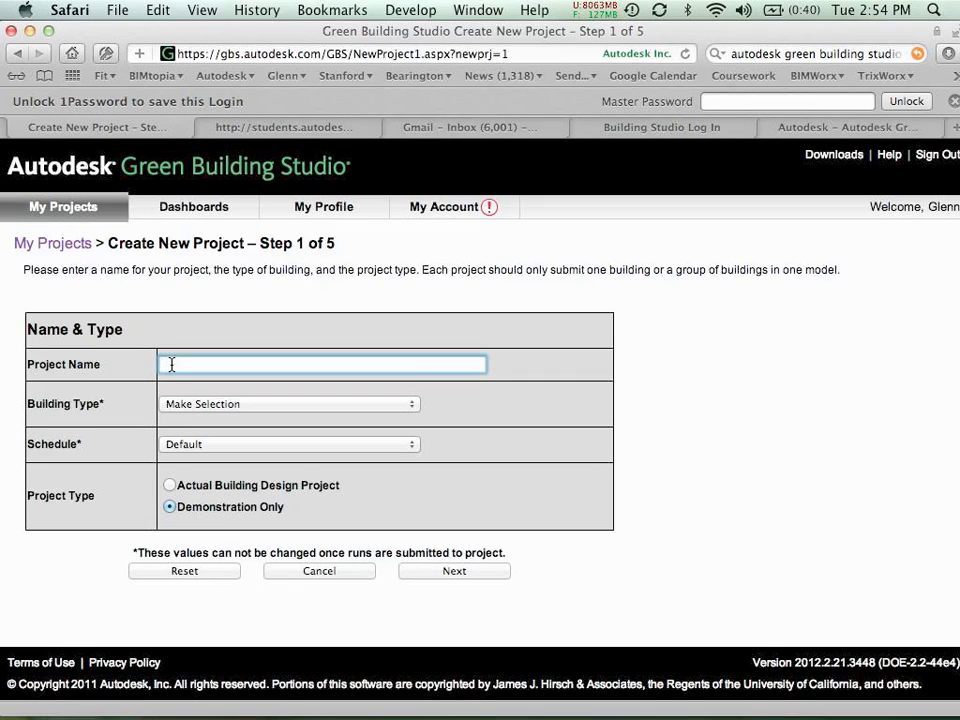
{"action": "type", "text": "CEE 210 - Class 2"}
{"action": "left_click", "coordinate": [199, 401]}
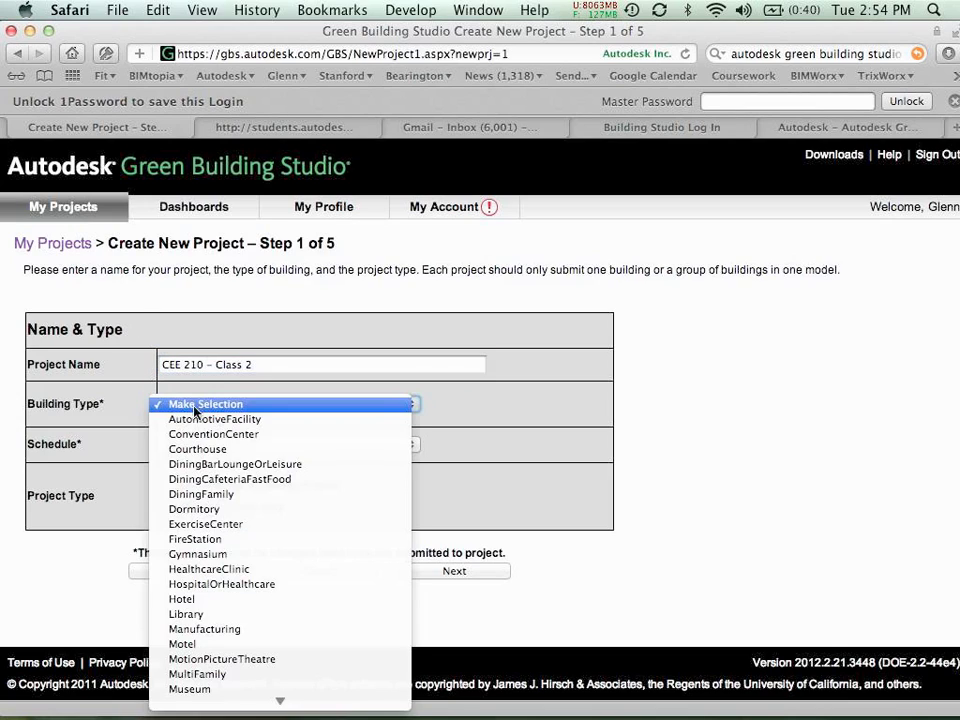
{"action": "mouse_move", "coordinate": [281, 708]}
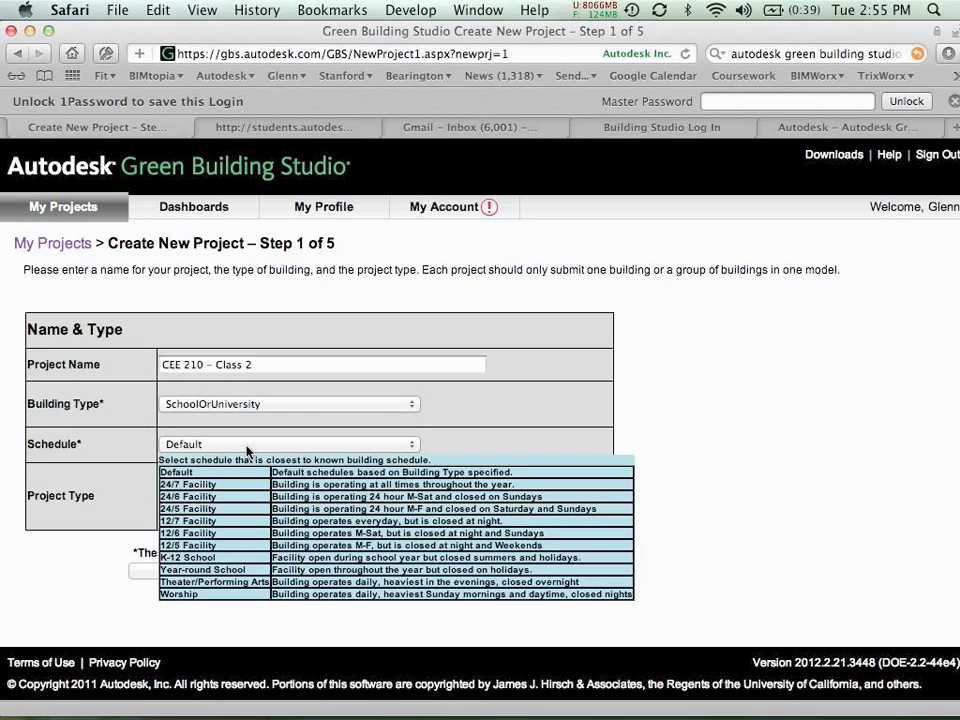
- Set the building schedule to 12/7 Facility and move to the location step
{"action": "left_click", "coordinate": [246, 450]}
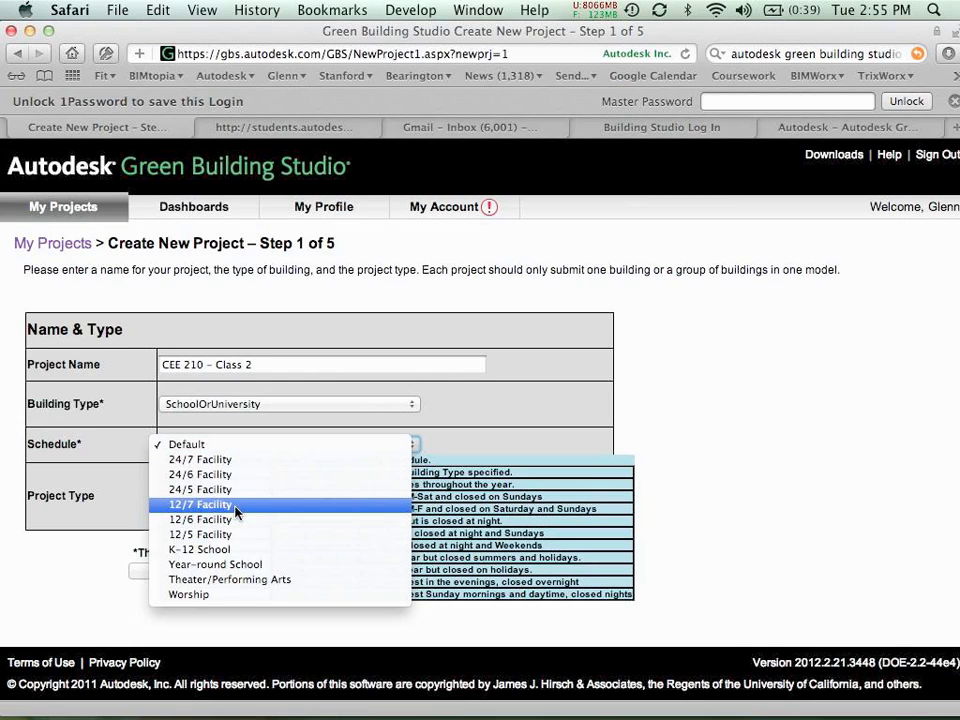
{"action": "left_click", "coordinate": [237, 508]}
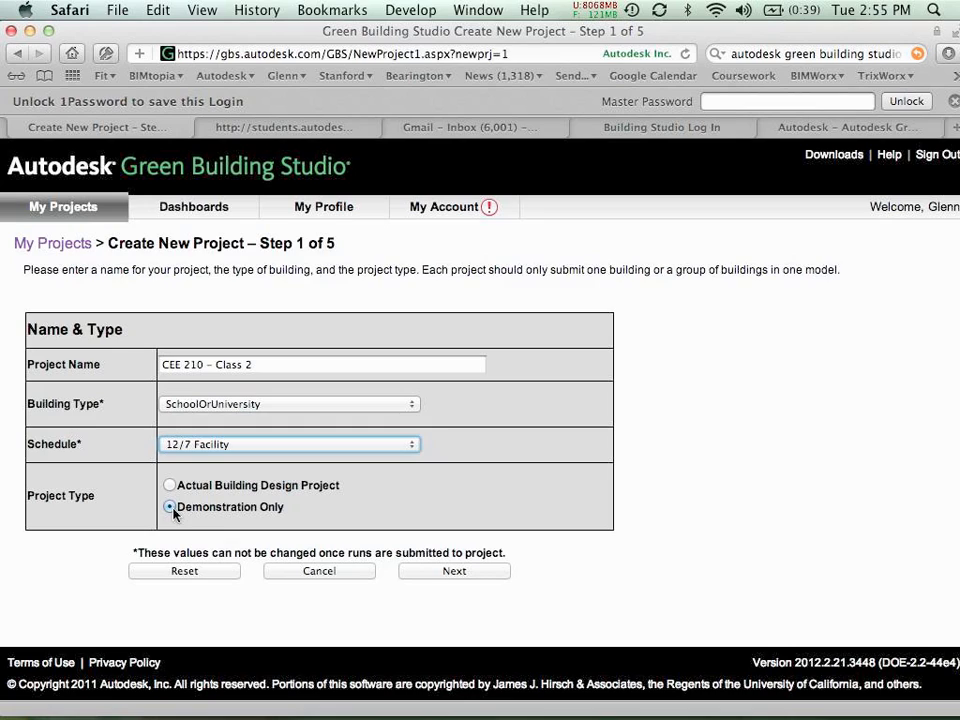
{"action": "left_click", "coordinate": [450, 572]}
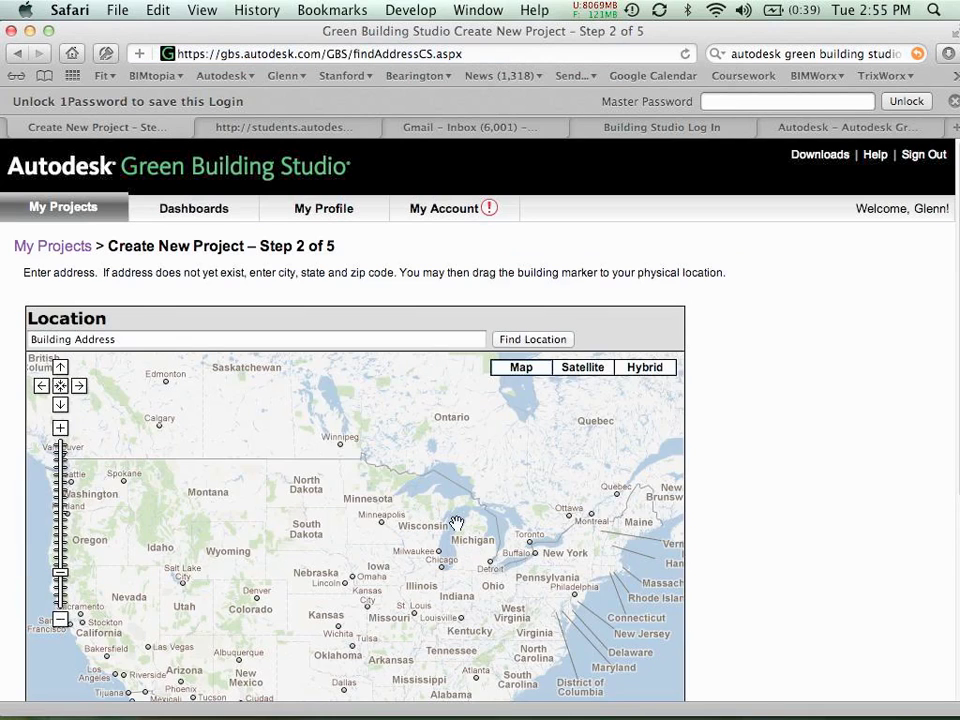
- Replace the building address with 'chicago il' and look it up on the map
{"action": "left_click", "coordinate": [96, 340]}
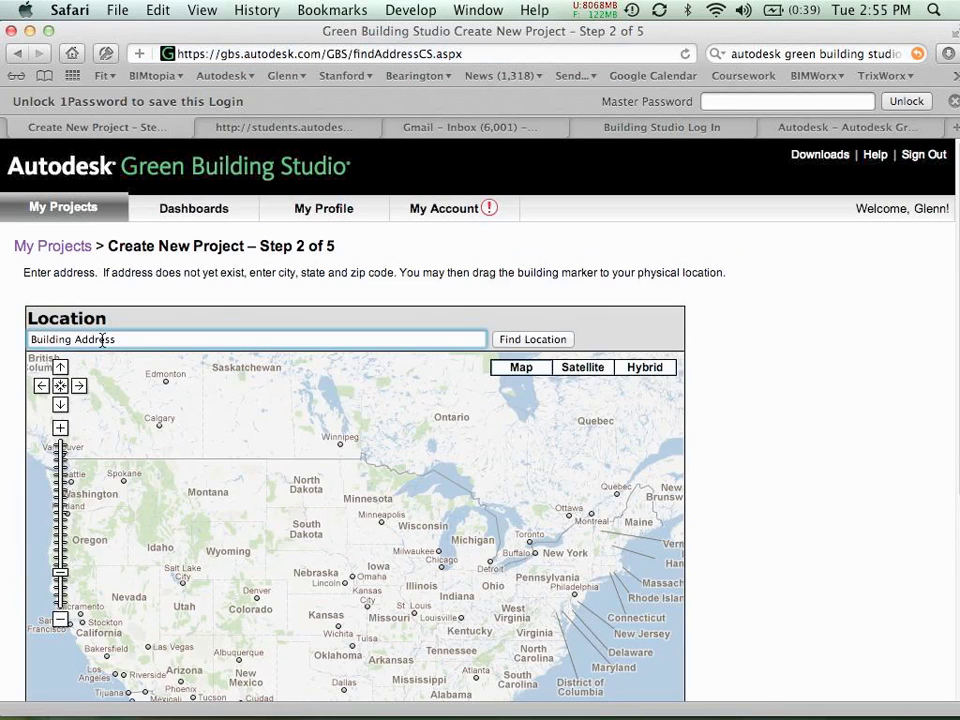
{"action": "left_click_drag", "start_coordinate": [118, 339], "coordinate": [8, 340]}
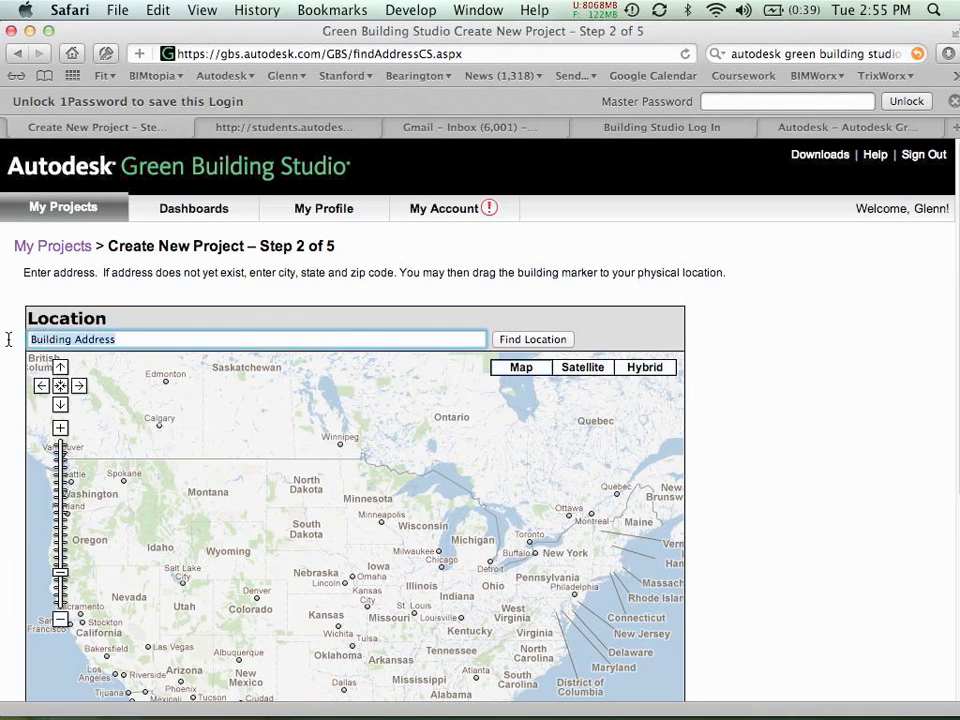
{"action": "type", "text": "chicago il"}
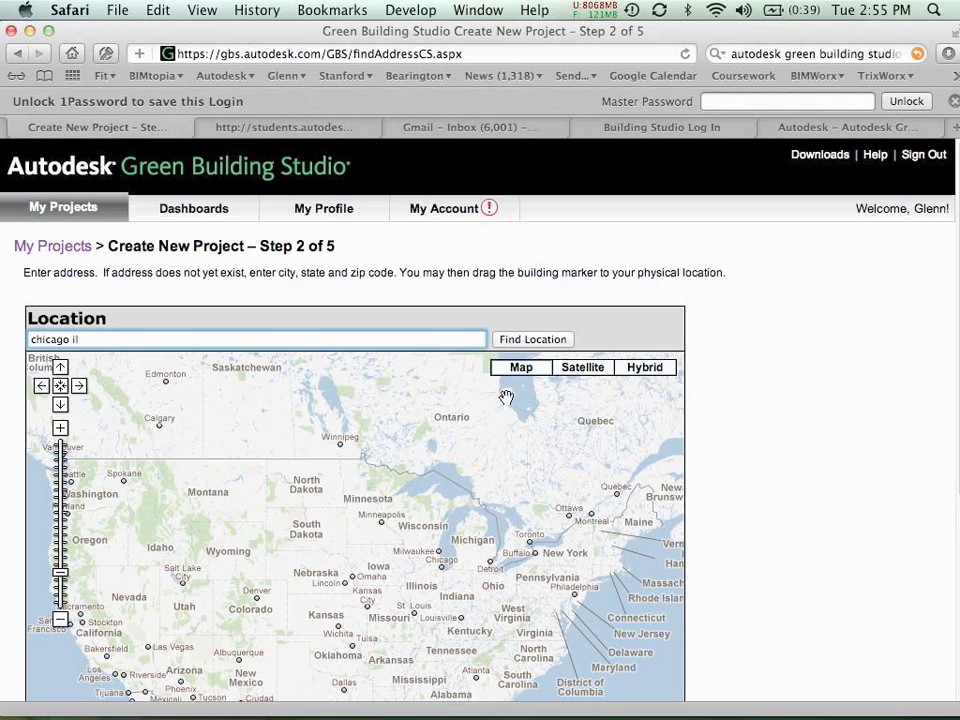
{"action": "left_click", "coordinate": [527, 341]}
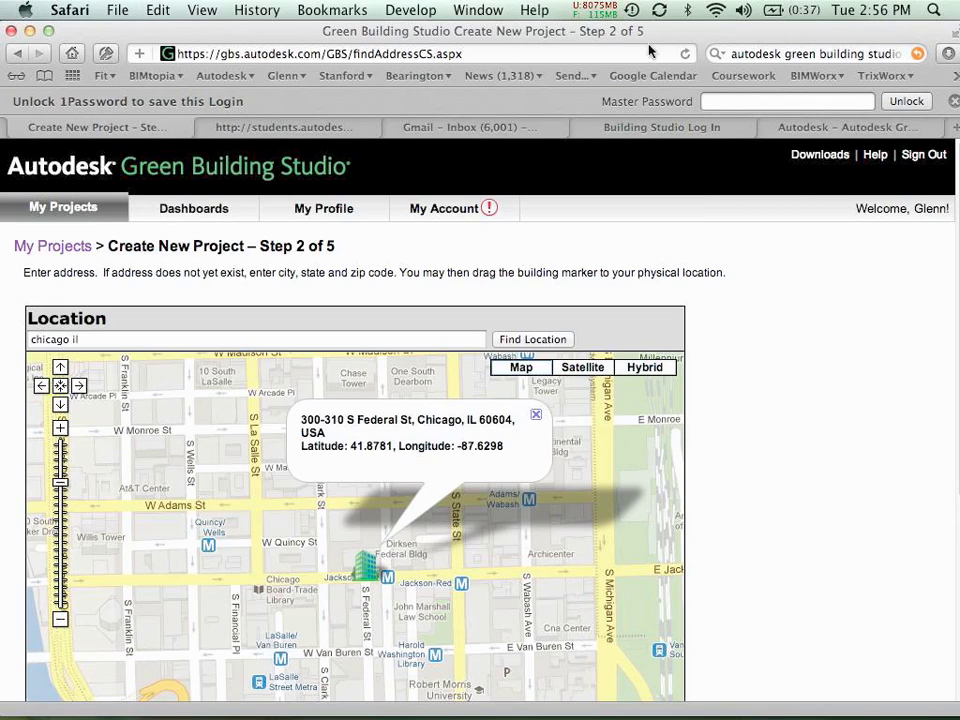
- Confirm the downtown Chicago project location and continue to the weather station step
{"action": "left_click_drag", "start_coordinate": [643, 35], "coordinate": [638, 33]}
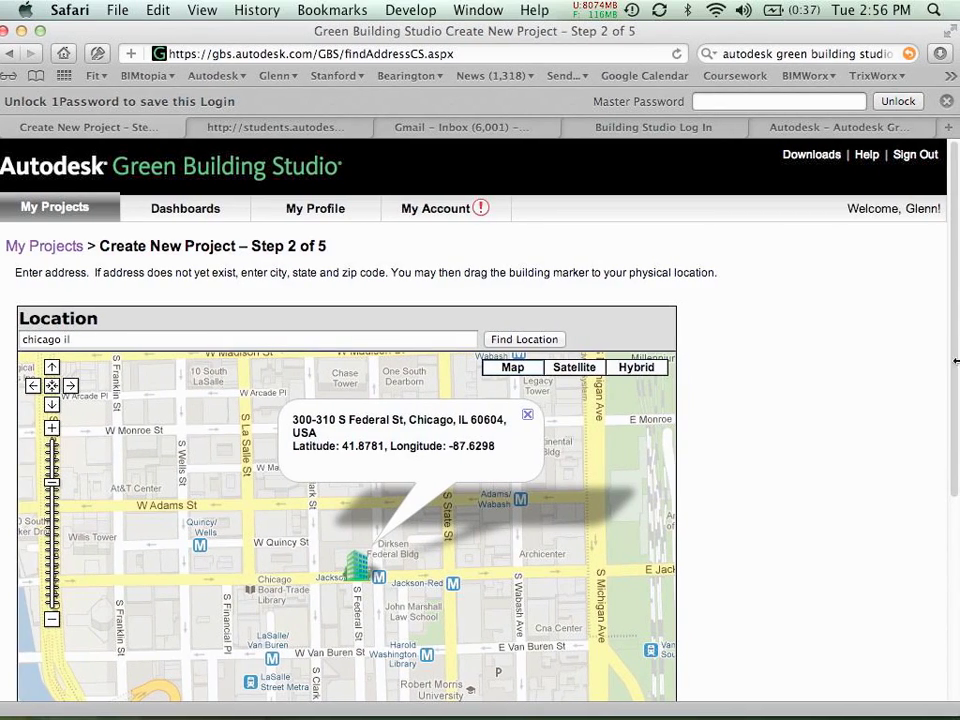
{"action": "left_click_drag", "start_coordinate": [951, 328], "coordinate": [958, 550]}
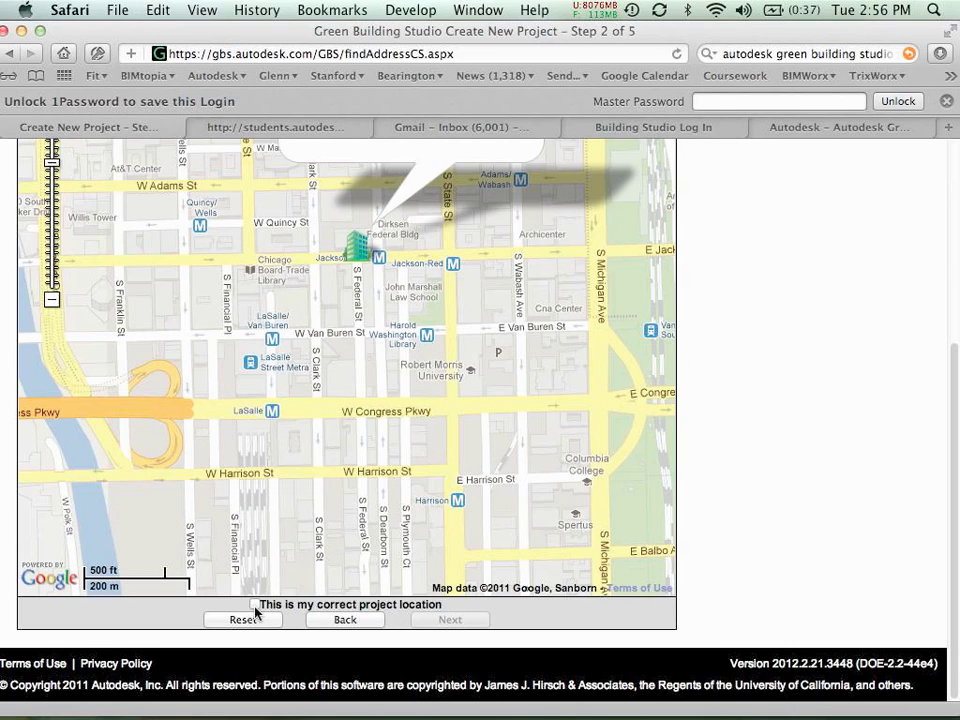
{"action": "left_click", "coordinate": [255, 605]}
{"action": "left_click", "coordinate": [468, 620]}
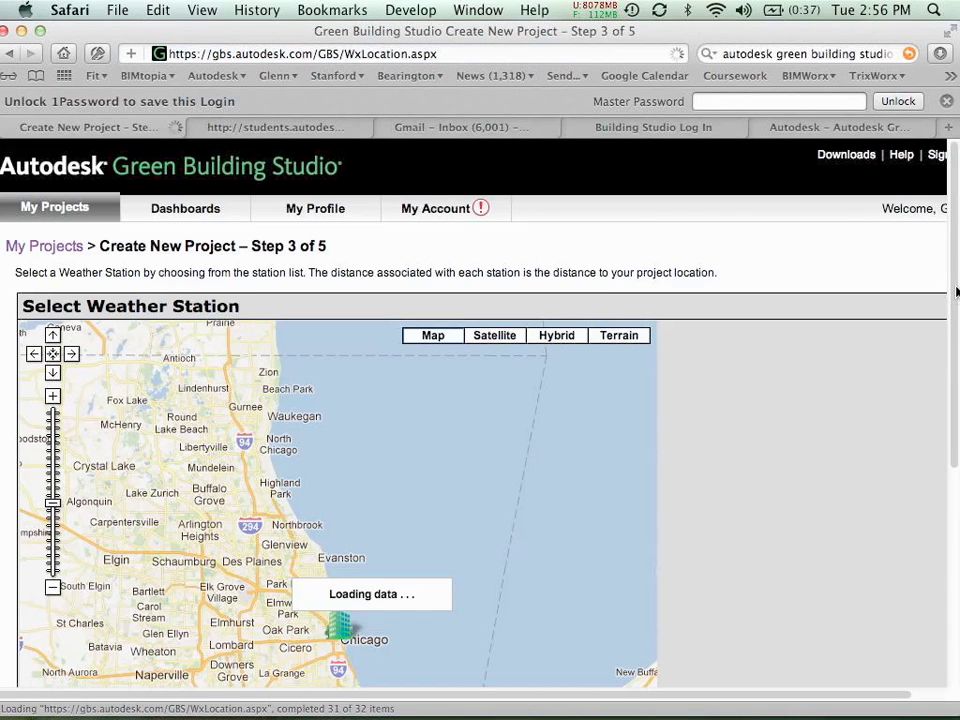
- Keep the nearest weather station GBS_04R20_196125 and advance to Location & Rates
{"action": "left_click_drag", "start_coordinate": [955, 292], "coordinate": [953, 360]}
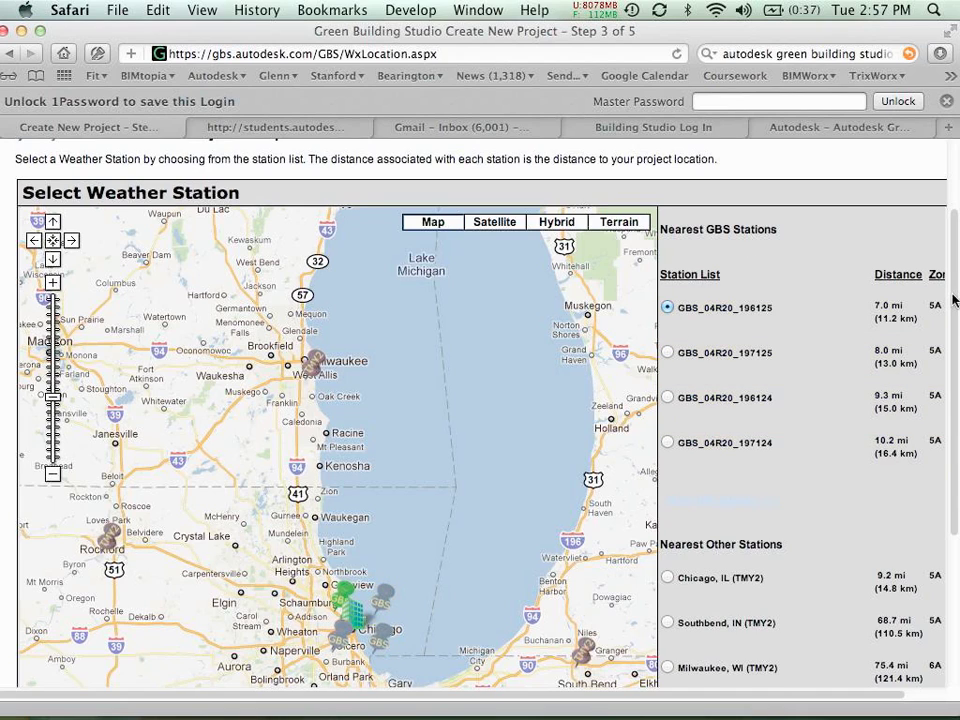
{"action": "left_click_drag", "start_coordinate": [953, 300], "coordinate": [953, 318]}
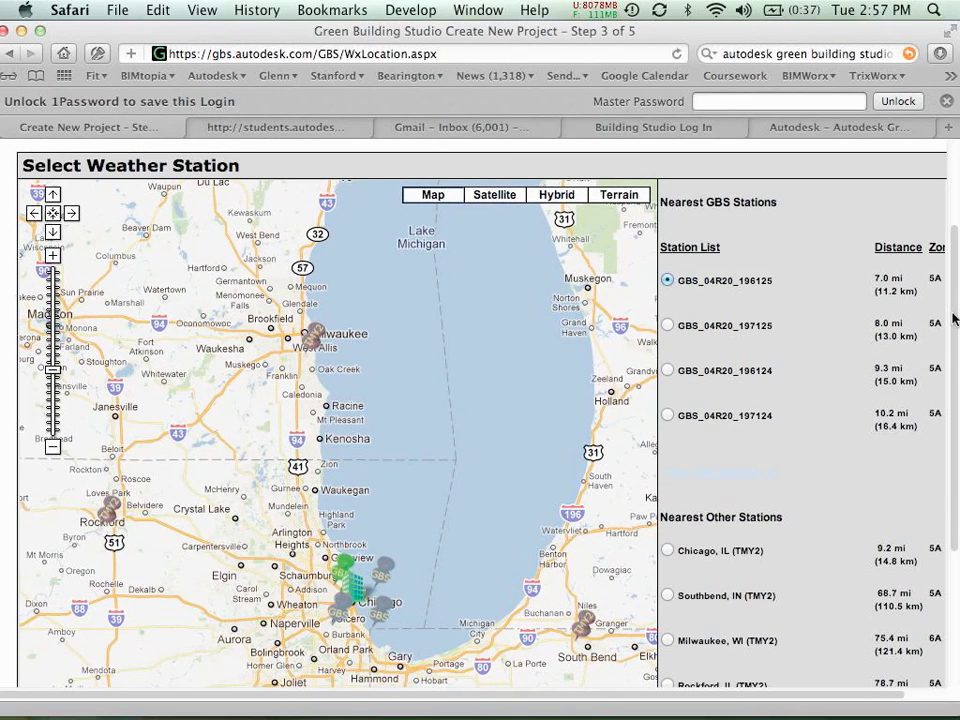
{"action": "scroll", "coordinate": [716, 240], "scroll_direction": "down", "scroll_amount": 1}
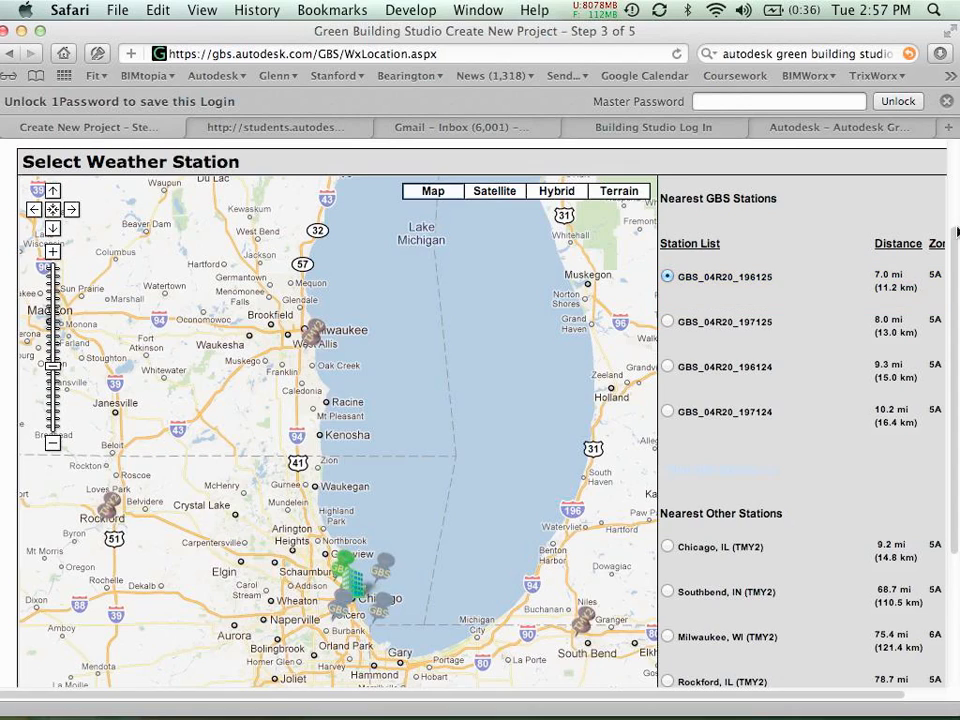
{"action": "scroll", "coordinate": [957, 260], "scroll_direction": "down", "scroll_amount": 5}
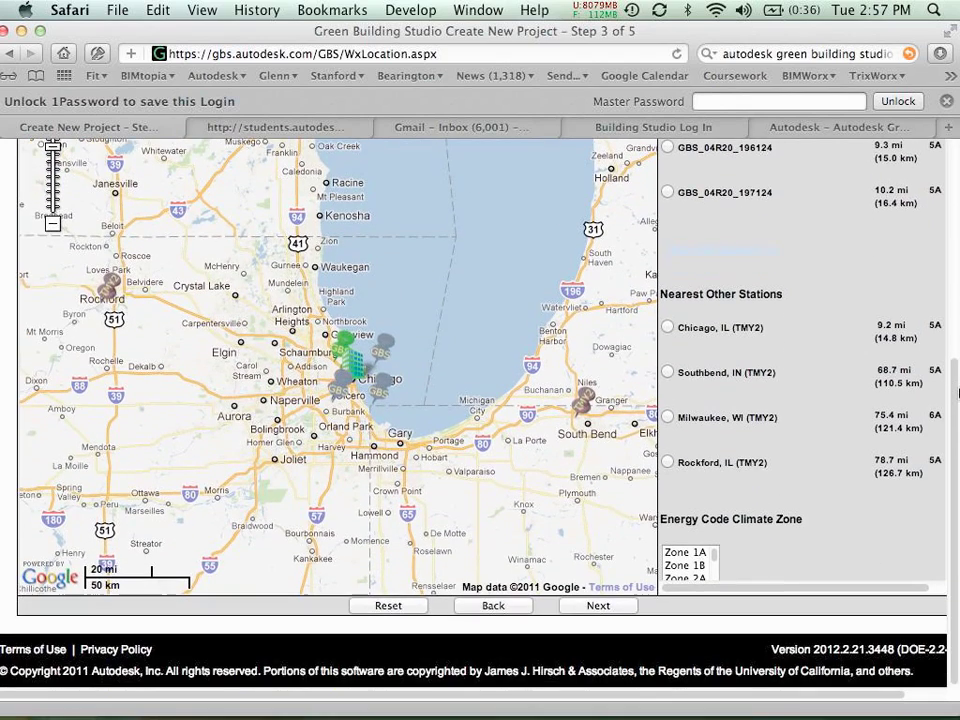
{"action": "left_click", "coordinate": [612, 606]}
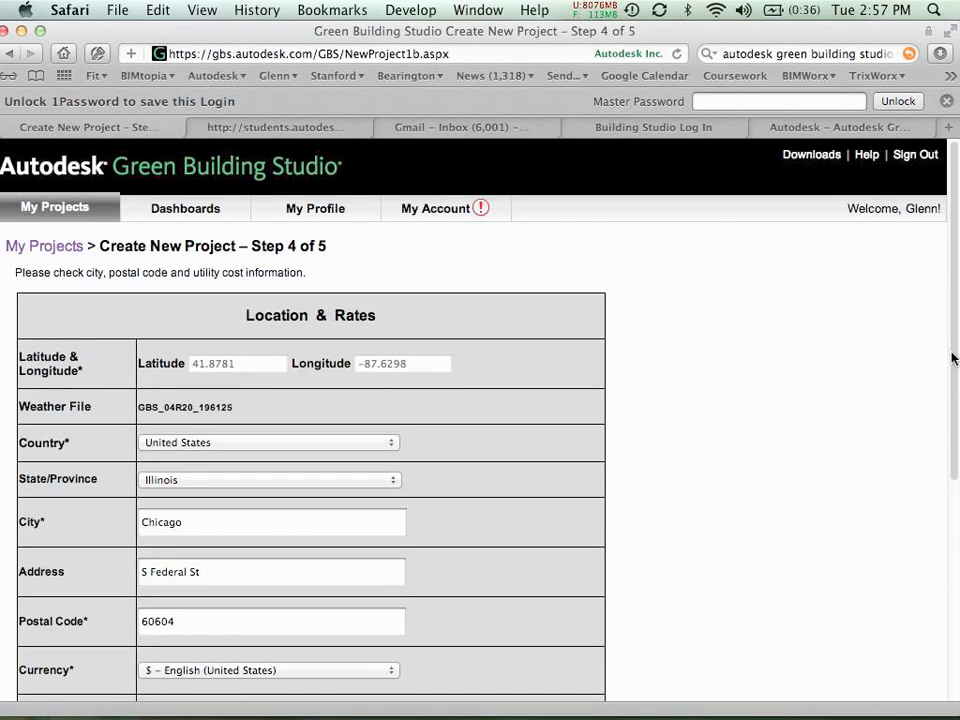
- Review and accept the Chicago location and Illinois rates of 0.118 $/kWh and 0.851 $/Therm
{"action": "scroll", "coordinate": [954, 396], "scroll_direction": "down", "scroll_amount": 2}
{"action": "left_click_drag", "start_coordinate": [954, 396], "coordinate": [957, 437]}
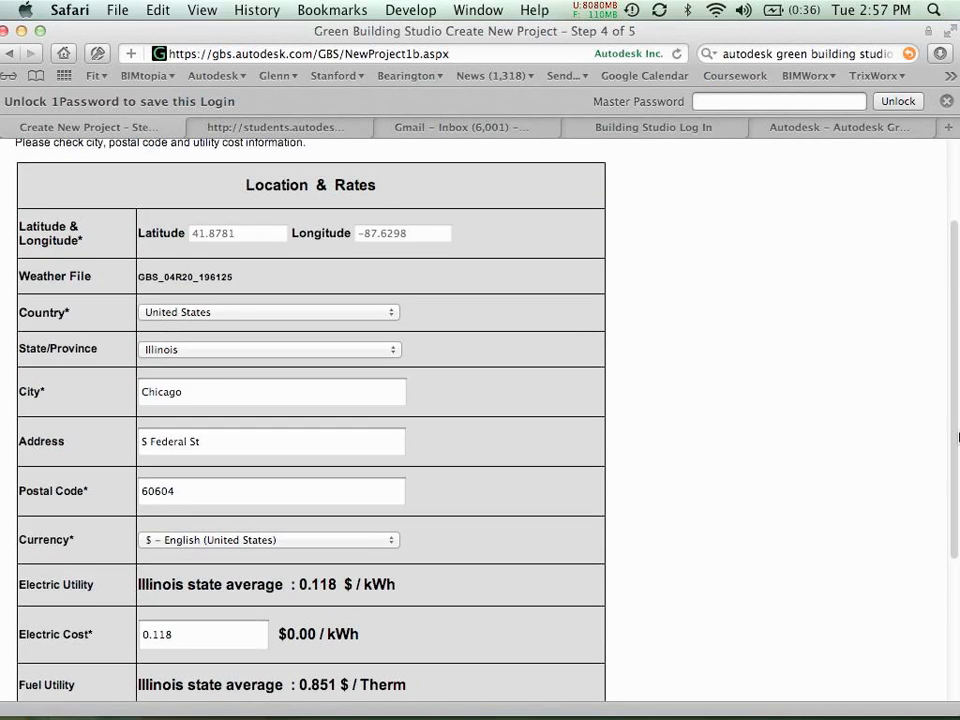
{"action": "left_click_drag", "start_coordinate": [957, 437], "coordinate": [957, 546]}
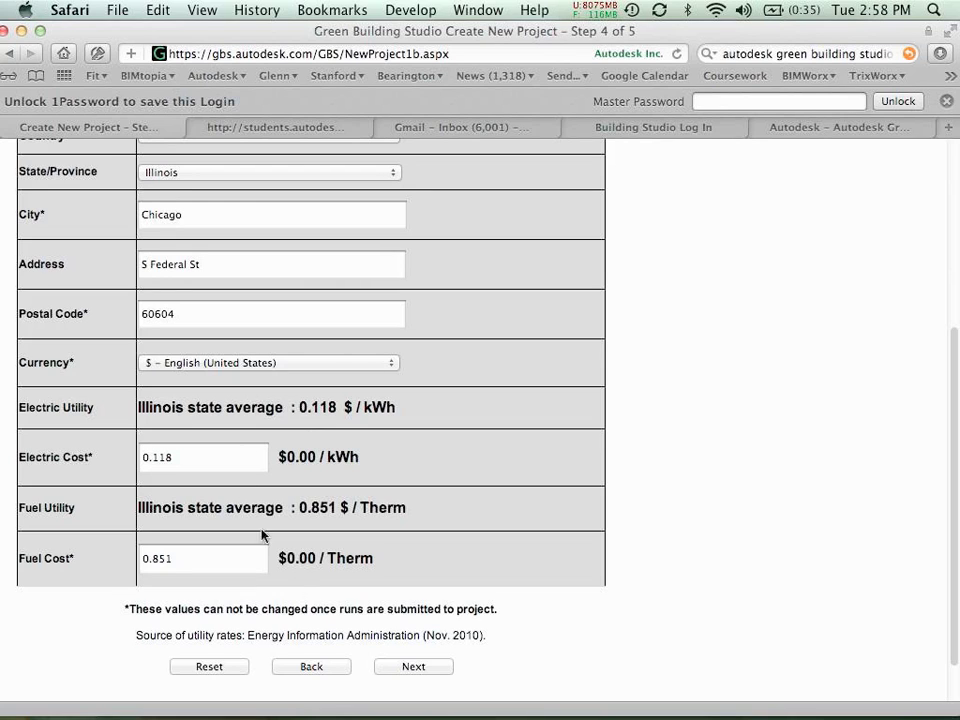
{"action": "left_click", "coordinate": [403, 666]}
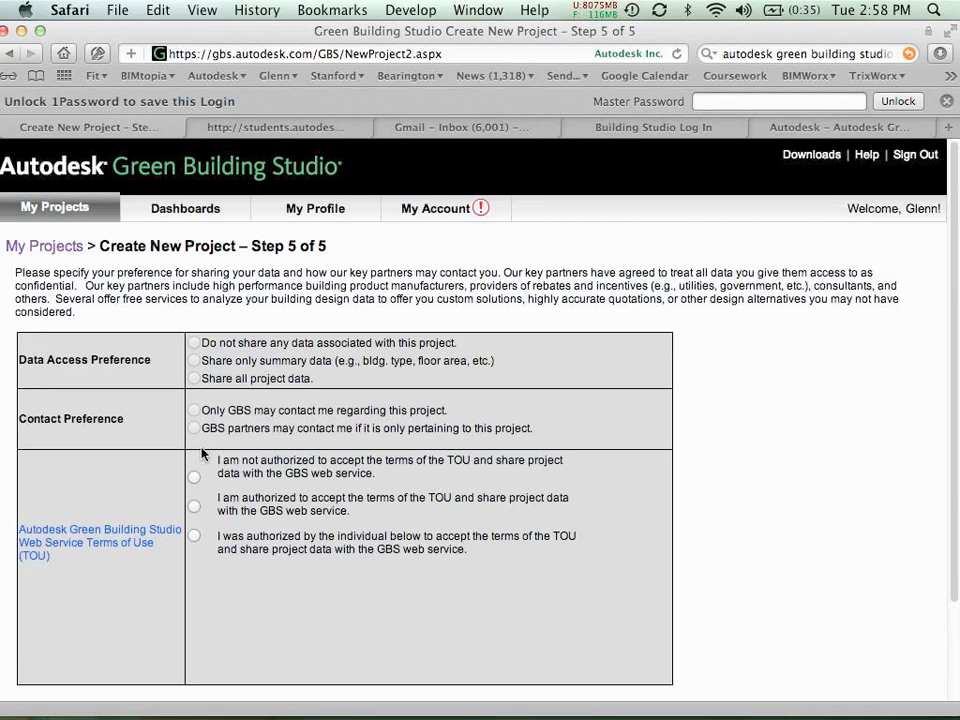
- Accept the terms of use as authorized and submit to create project CEE 210 - Class 2
{"action": "scroll", "coordinate": [955, 305], "scroll_direction": "down", "scroll_amount": 1}
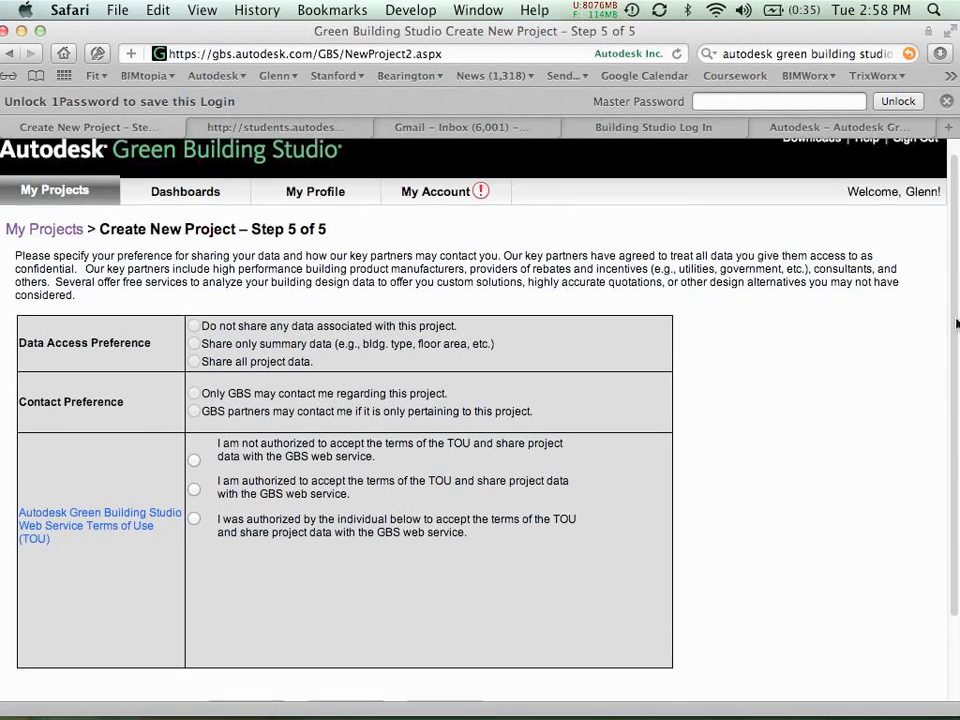
{"action": "scroll", "coordinate": [955, 305], "scroll_direction": "down", "scroll_amount": 3}
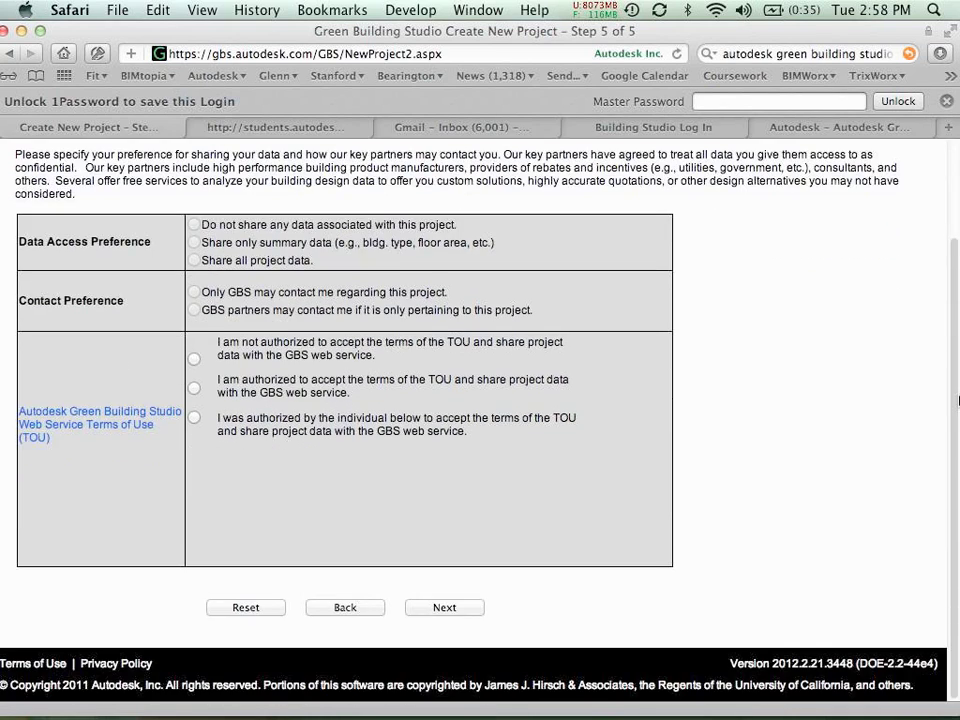
{"action": "left_click", "coordinate": [194, 390]}
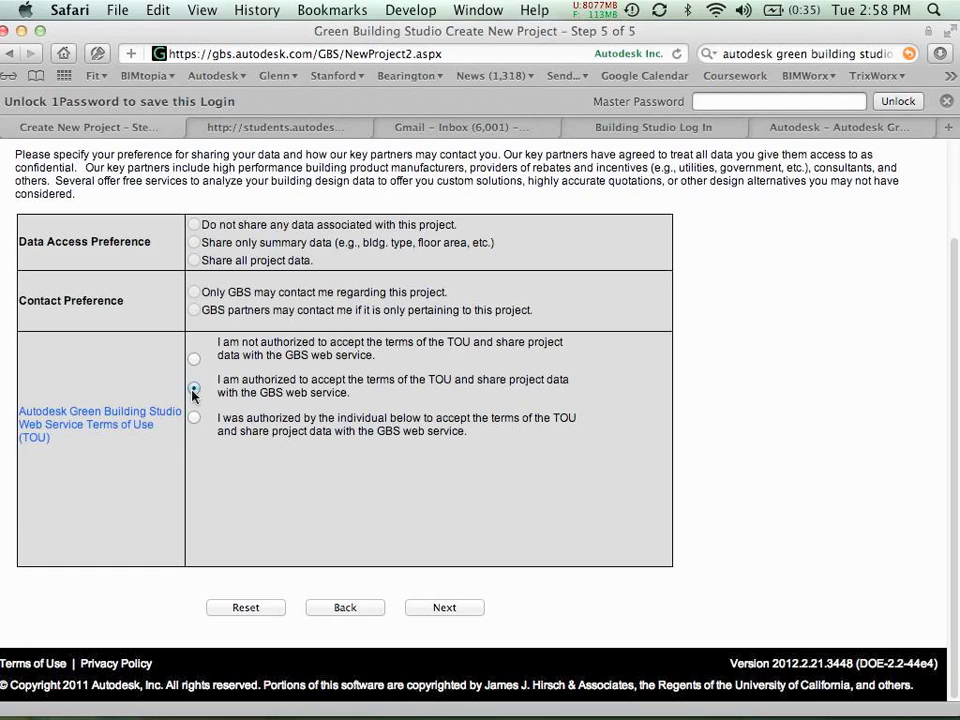
{"action": "left_click", "coordinate": [420, 610]}
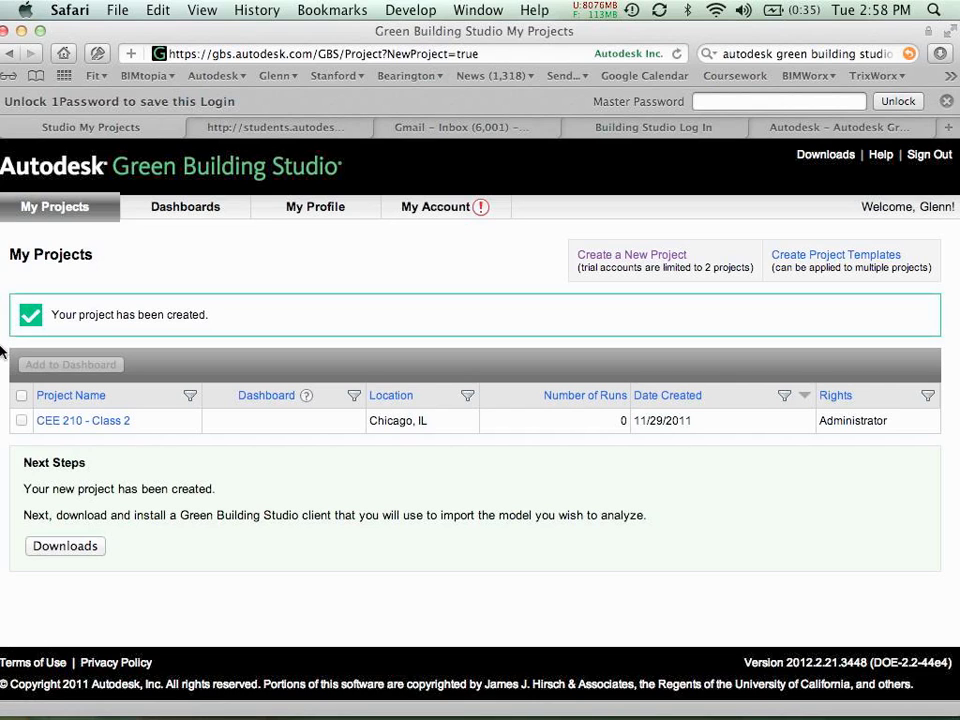
{"action": "mouse_move", "coordinate": [133, 710]}
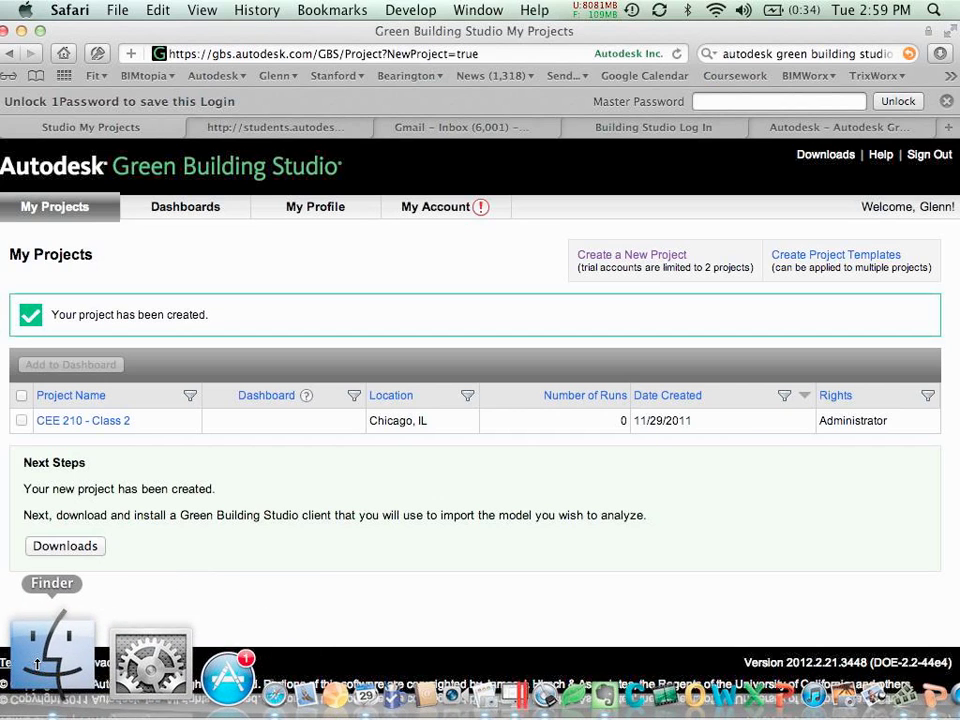
- Browse Applications > Autodesk in Finder, then bring up the Dashboard widgets
{"action": "left_click", "coordinate": [38, 666]}
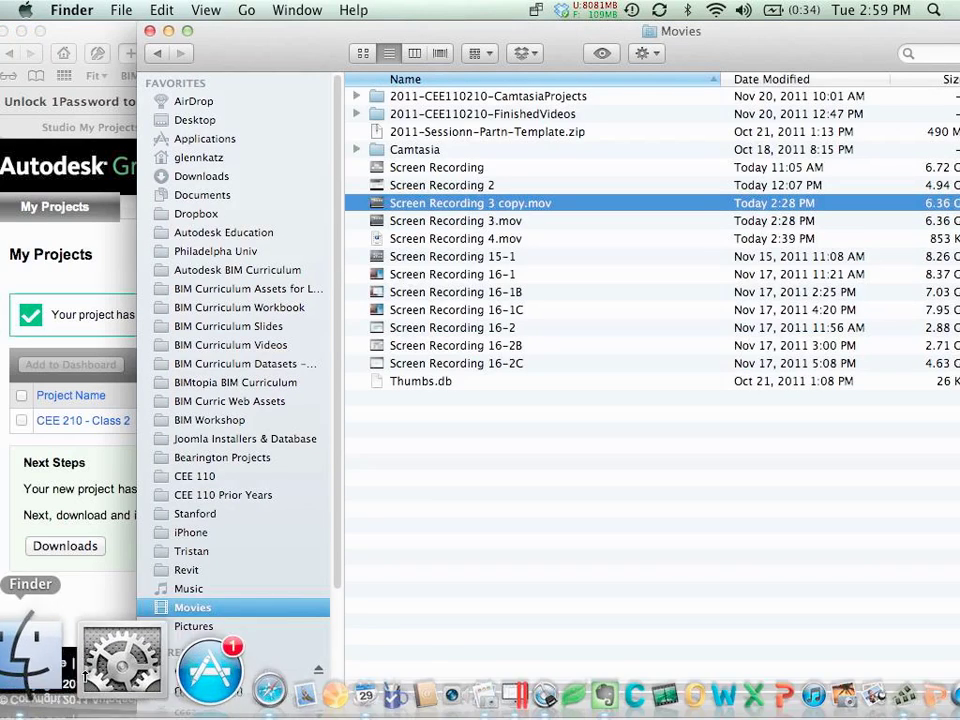
{"action": "left_click", "coordinate": [226, 236]}
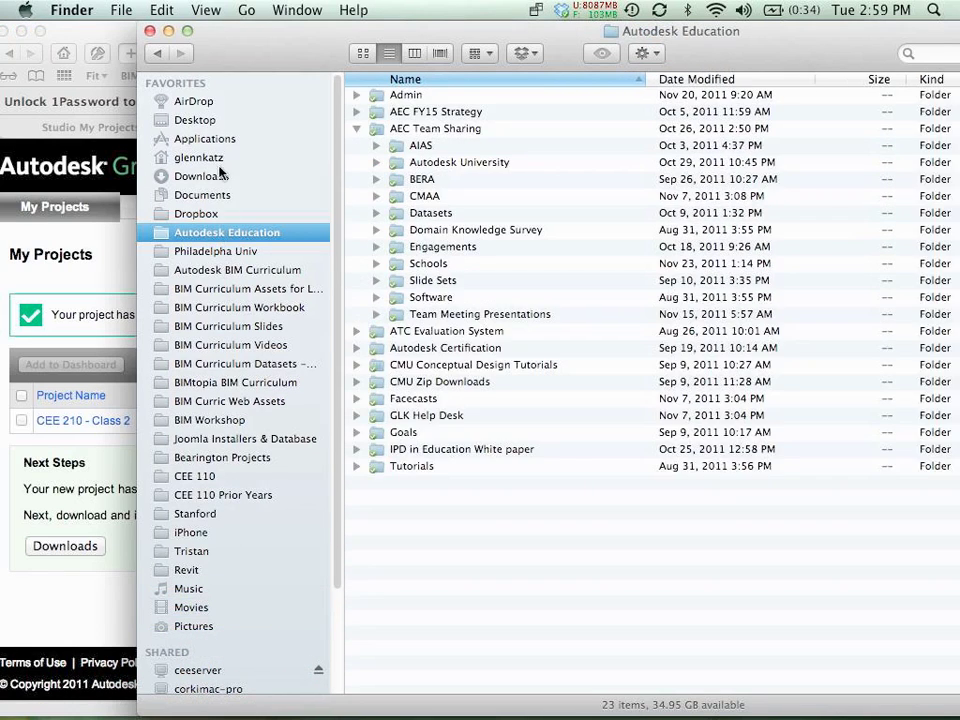
{"action": "left_click", "coordinate": [227, 141]}
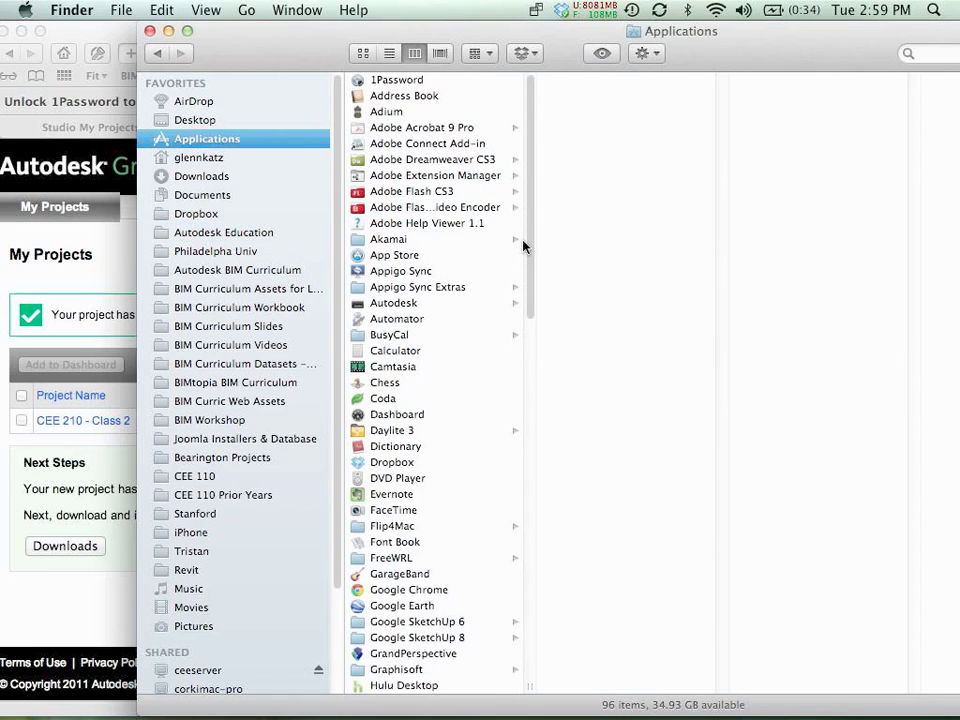
{"action": "left_click", "coordinate": [442, 302]}
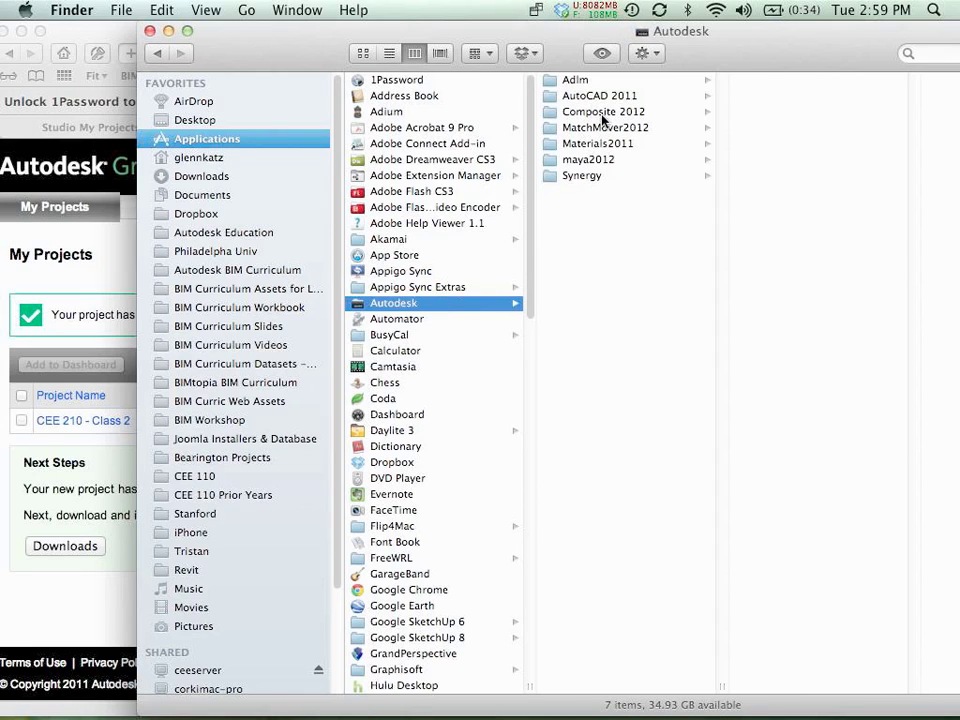
{"action": "key", "text": "F12"}
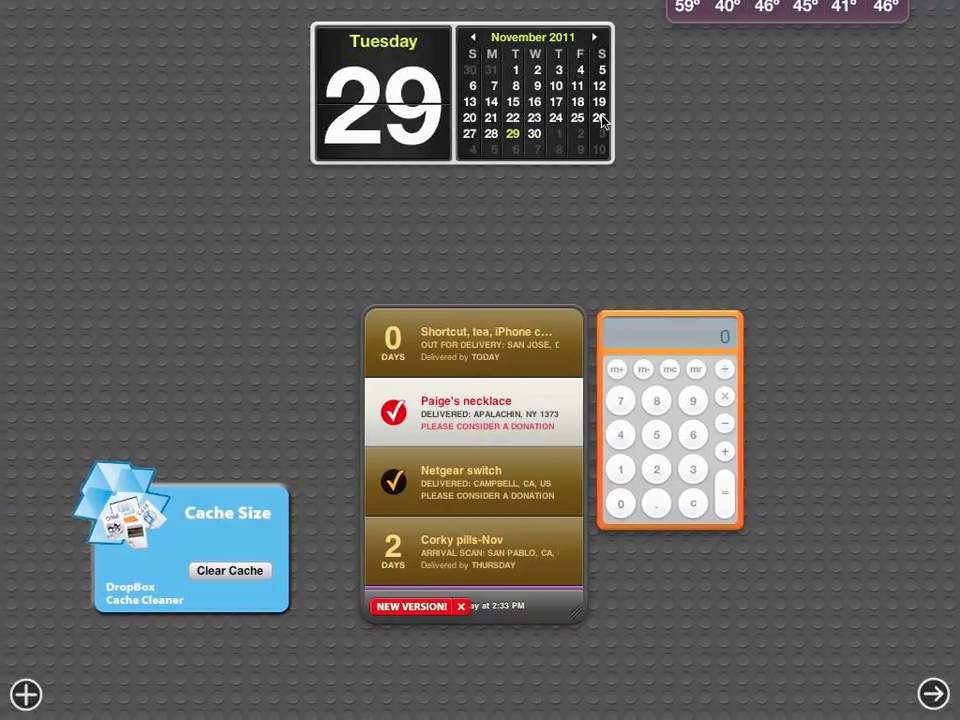
- Leave the Dashboard, switch to the Revit desktop space, and restore Revit from full screen
{"action": "key", "text": "F12"}
{"action": "key", "text": "ctrl+Right"}
{"action": "key", "text": "ctrl+Right"}
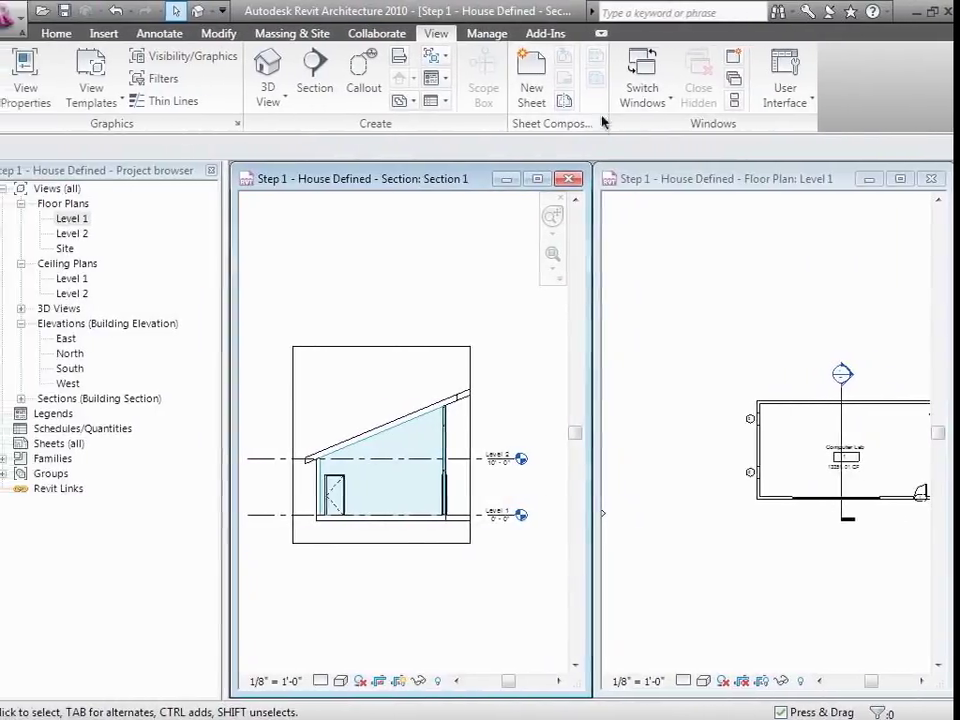
{"action": "key", "text": "ctrl+Left"}
{"action": "key", "text": "ctrl+Left"}
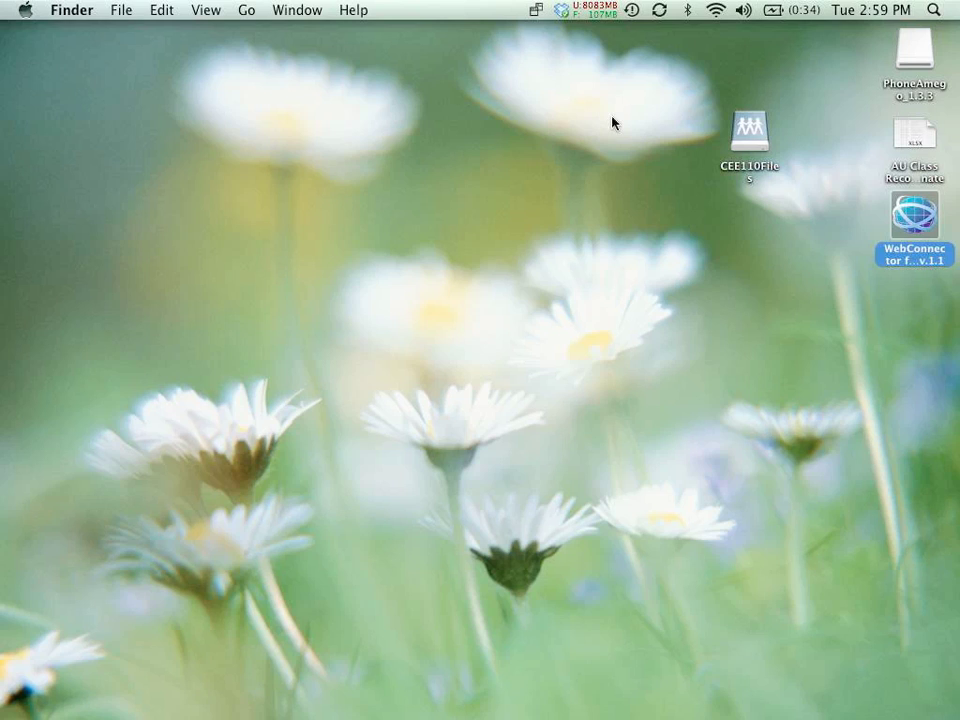
{"action": "key", "text": "ctrl+Right"}
{"action": "key", "text": "ctrl+Left"}
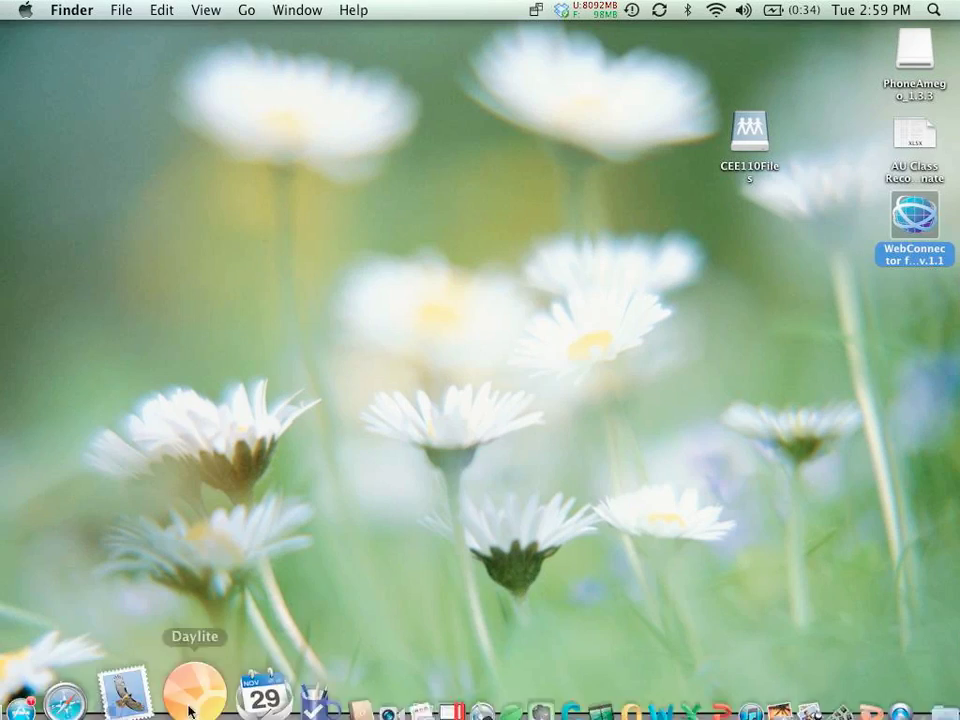
{"action": "key", "text": "ctrl+Right"}
{"action": "key", "text": "ctrl+Right"}
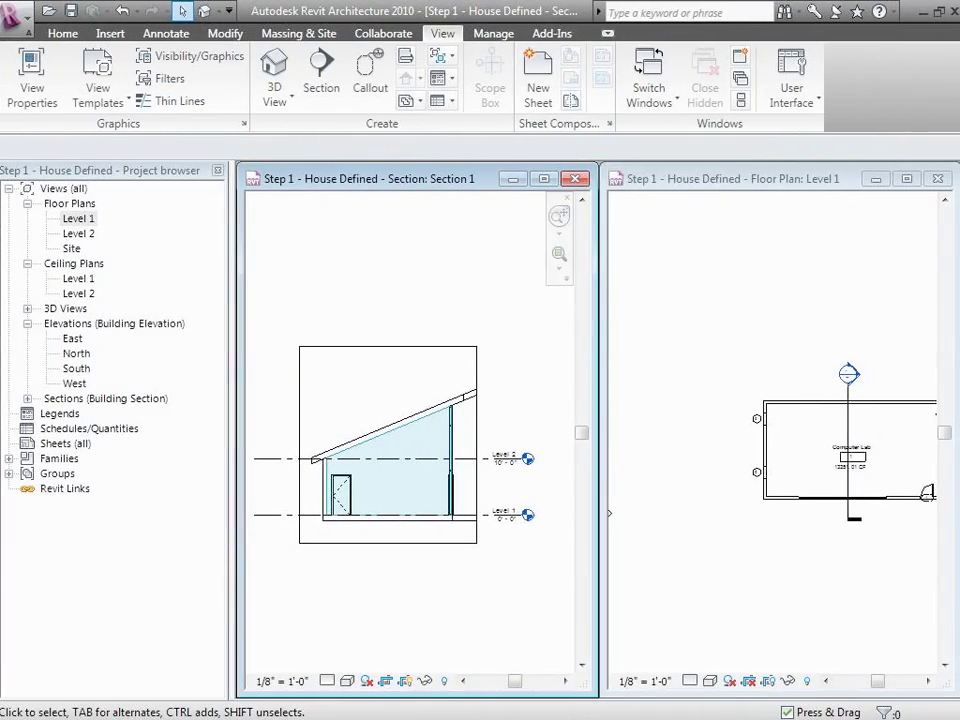
{"action": "mouse_move", "coordinate": [715, 3]}
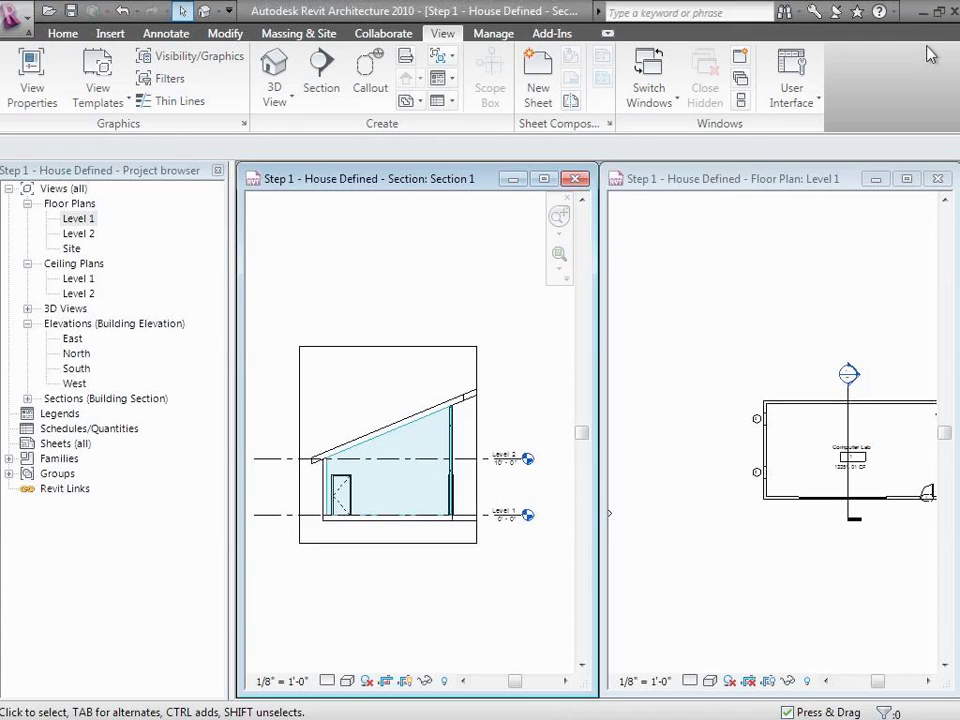
{"action": "left_click", "coordinate": [939, 13]}
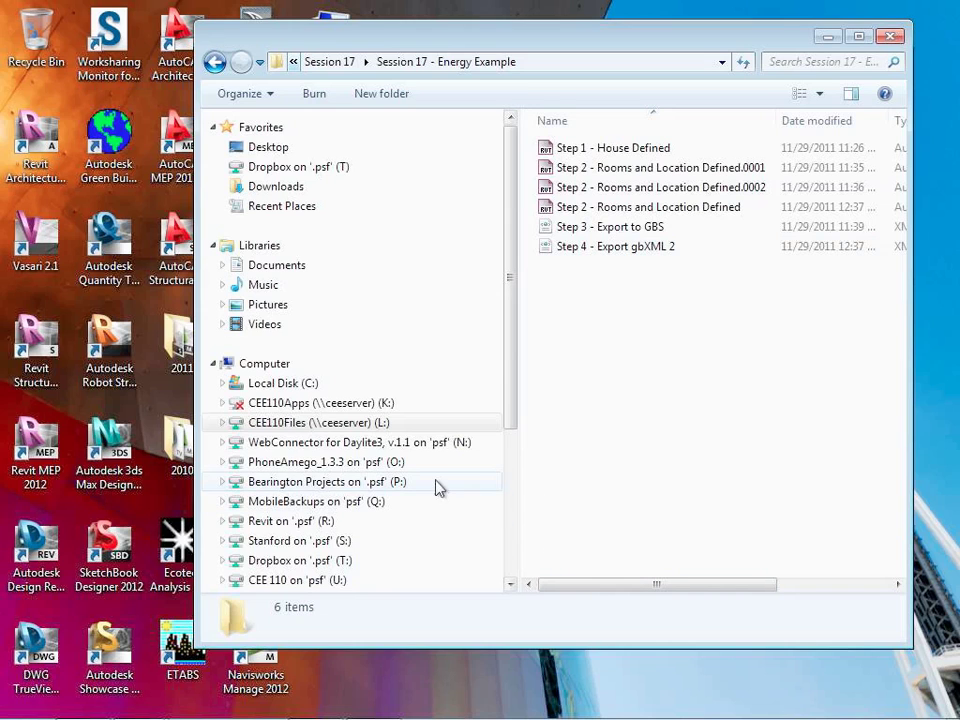
- Minimize Explorer and launch Green Building Studio 2010 Desktop from the Start menu
{"action": "left_click", "coordinate": [836, 38]}
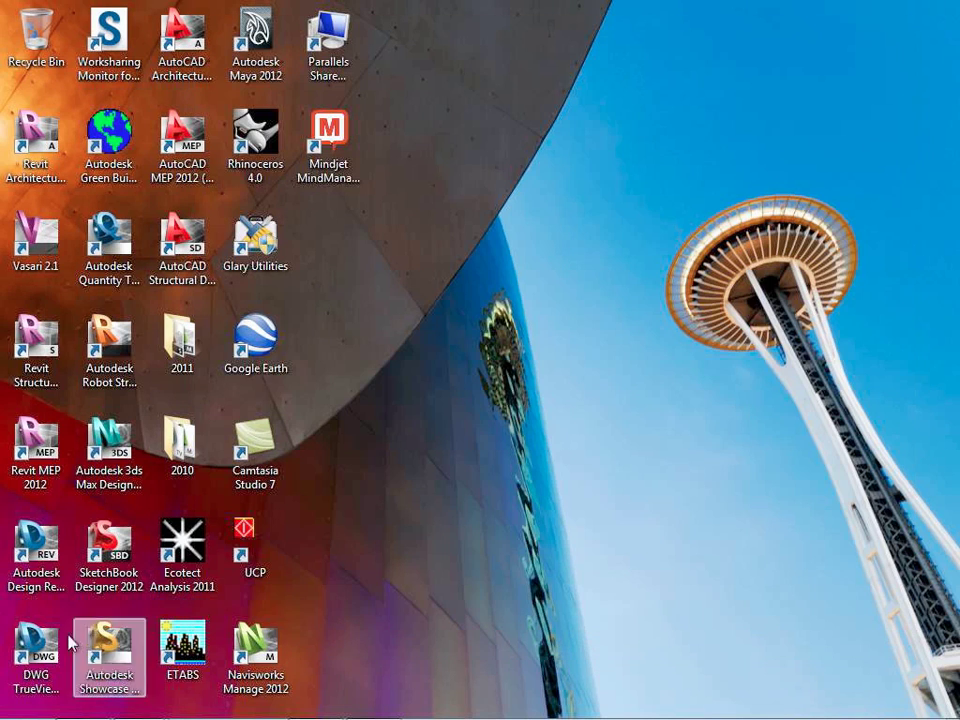
{"action": "mouse_move", "coordinate": [33, 703]}
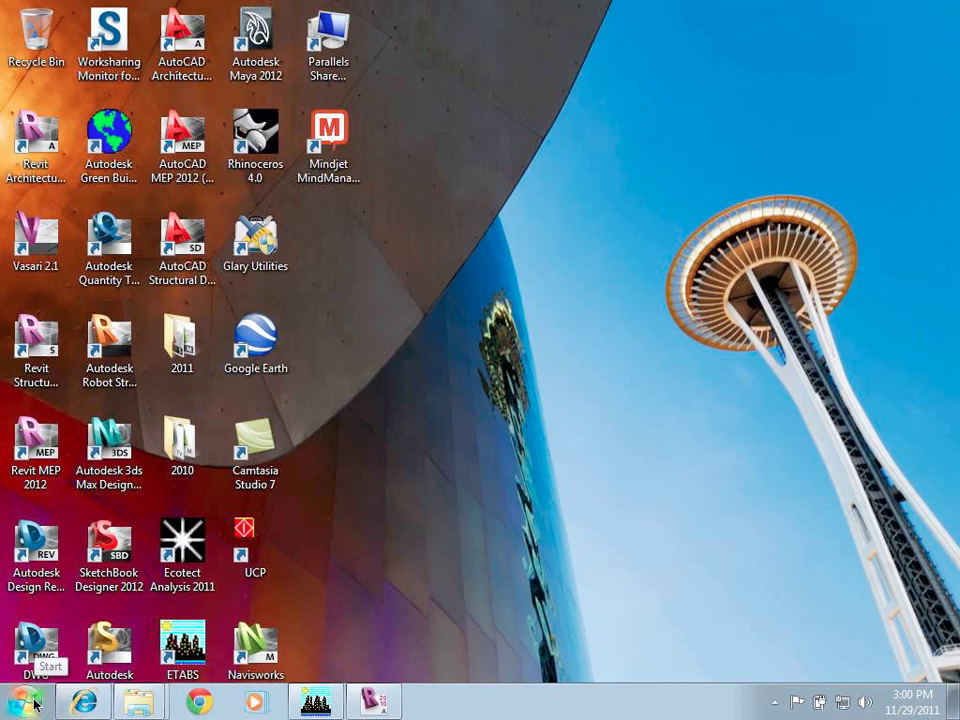
{"action": "left_click", "coordinate": [33, 704]}
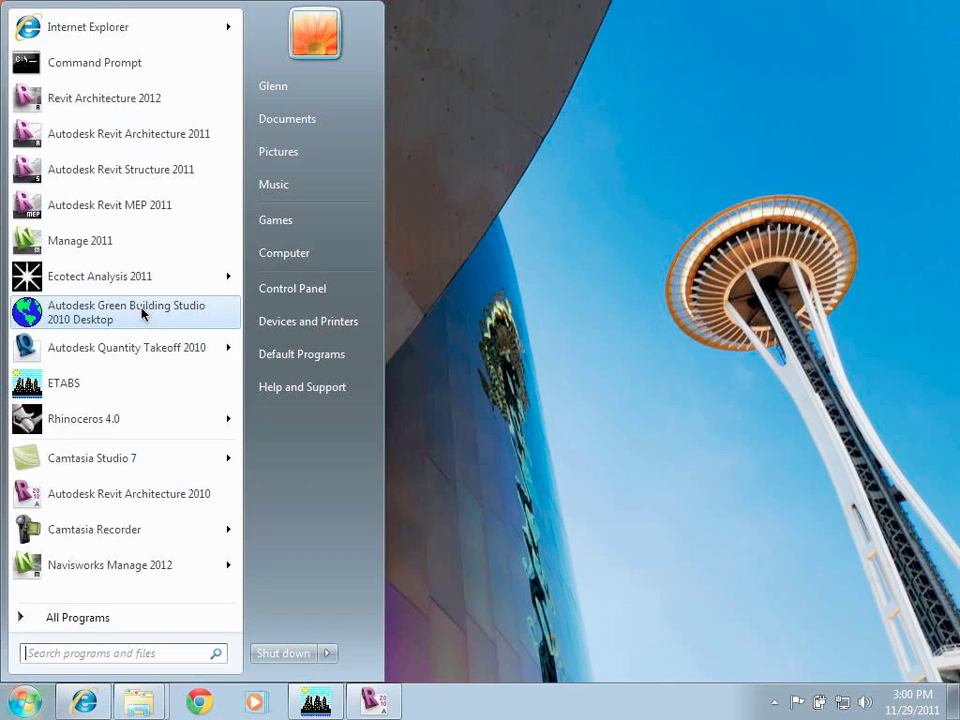
{"action": "left_click", "coordinate": [141, 314]}
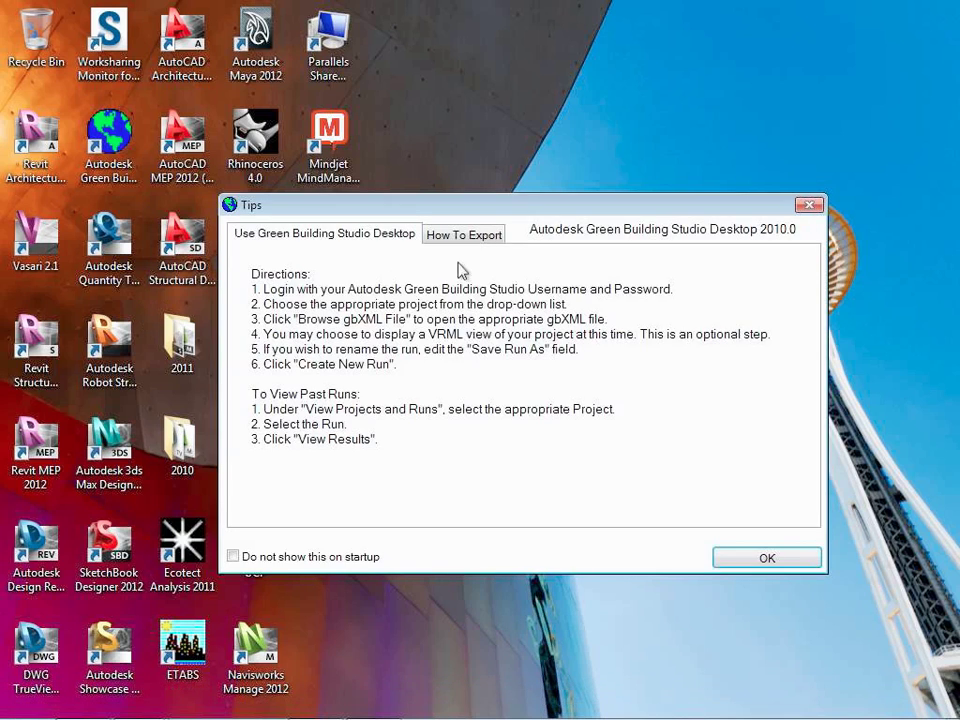
{"action": "left_click", "coordinate": [803, 561]}
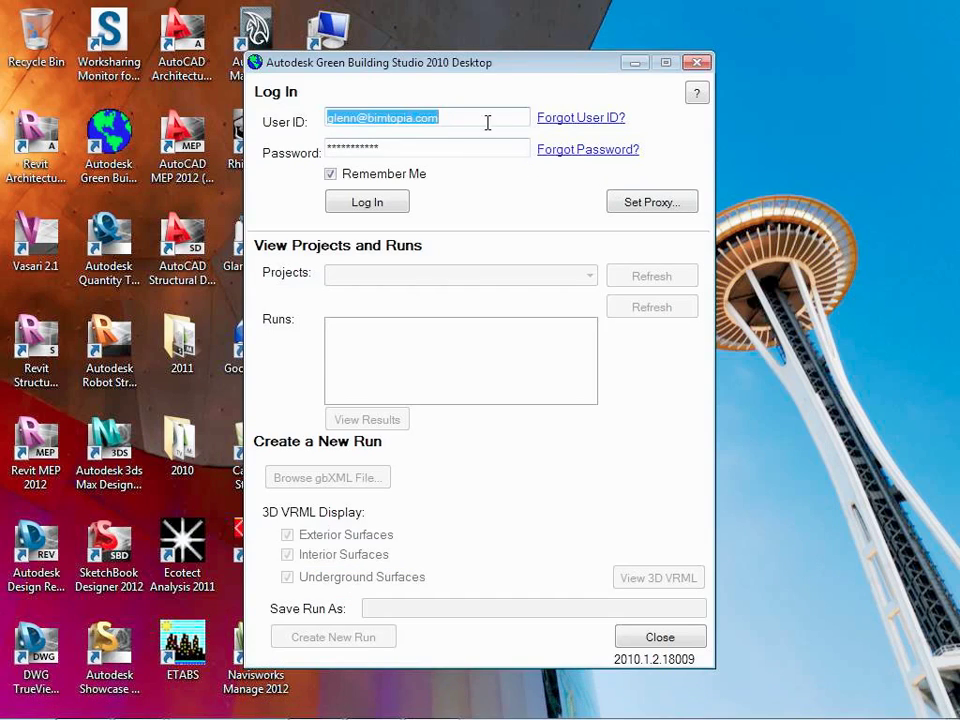
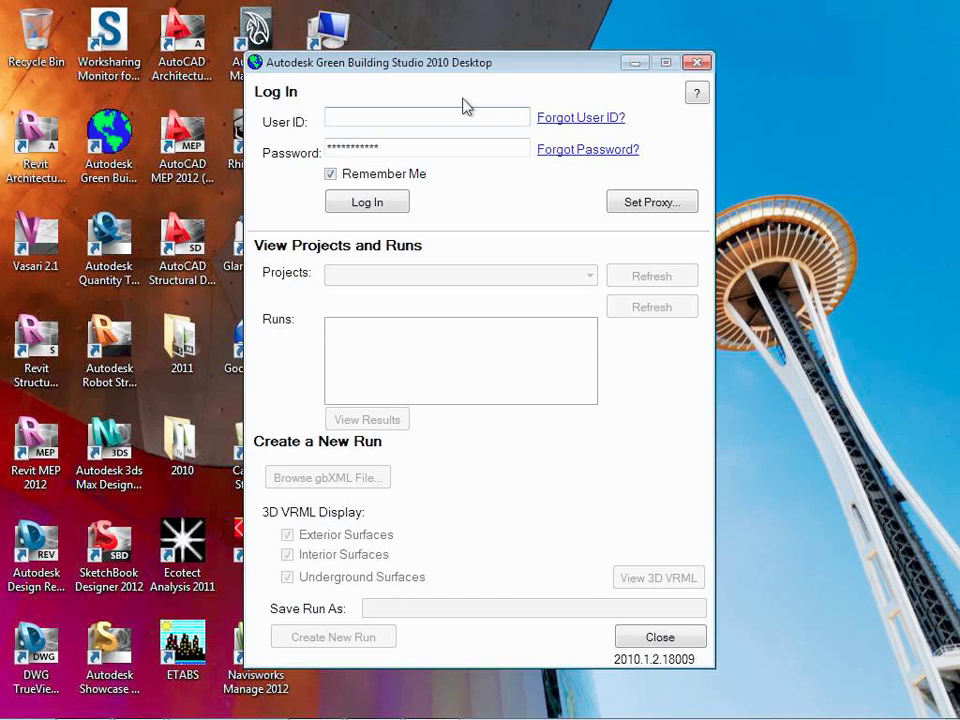
- Correct the user ID, enter the account password, and log in to Green Building Studio Desktop
{"action": "key", "text": "Tab"}
{"action": "type", "text": "*********"}
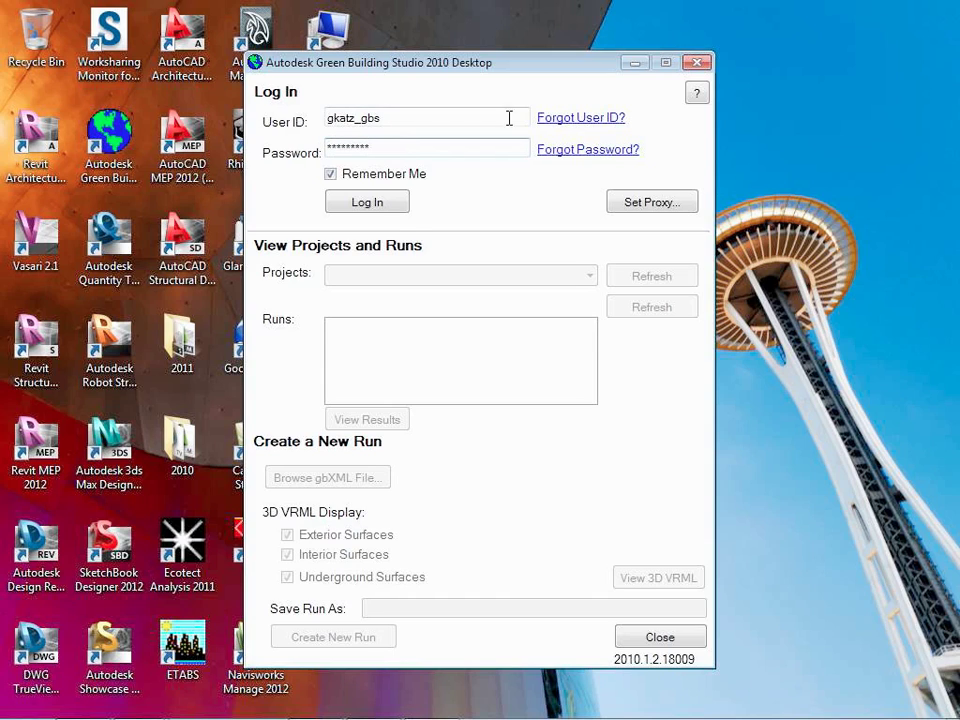
{"action": "left_click", "coordinate": [386, 203]}
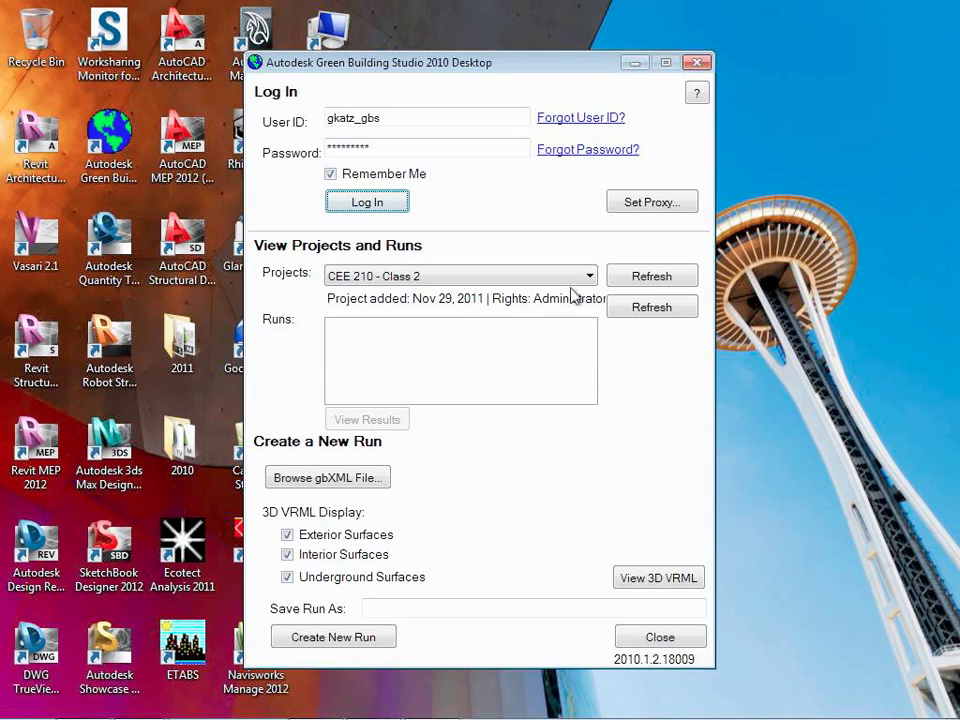
{"action": "left_click", "coordinate": [411, 285]}
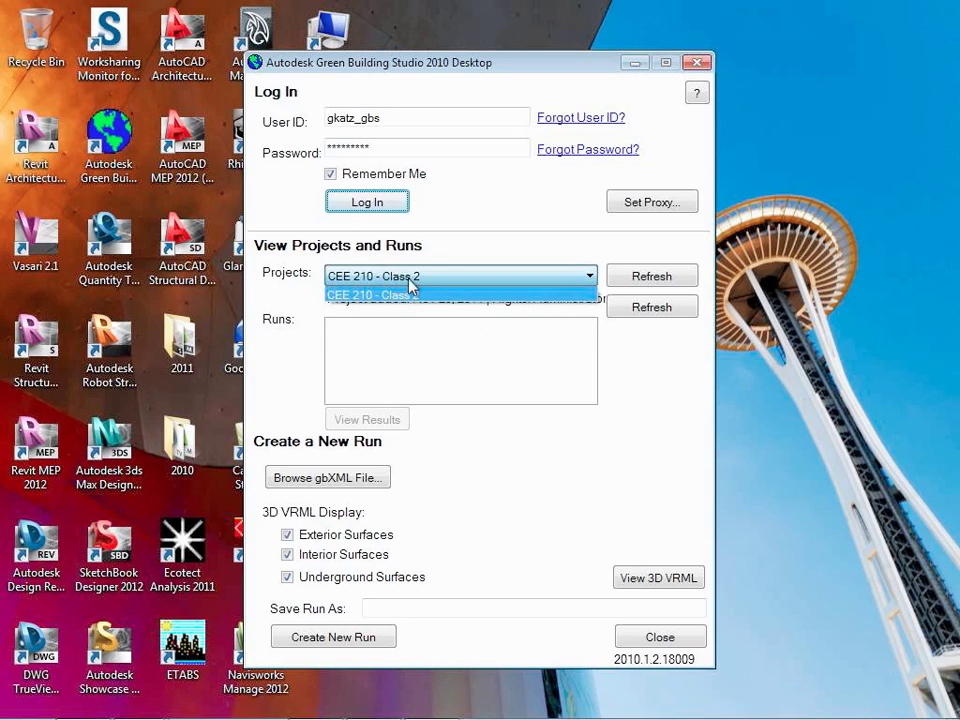
{"action": "left_click", "coordinate": [421, 283]}
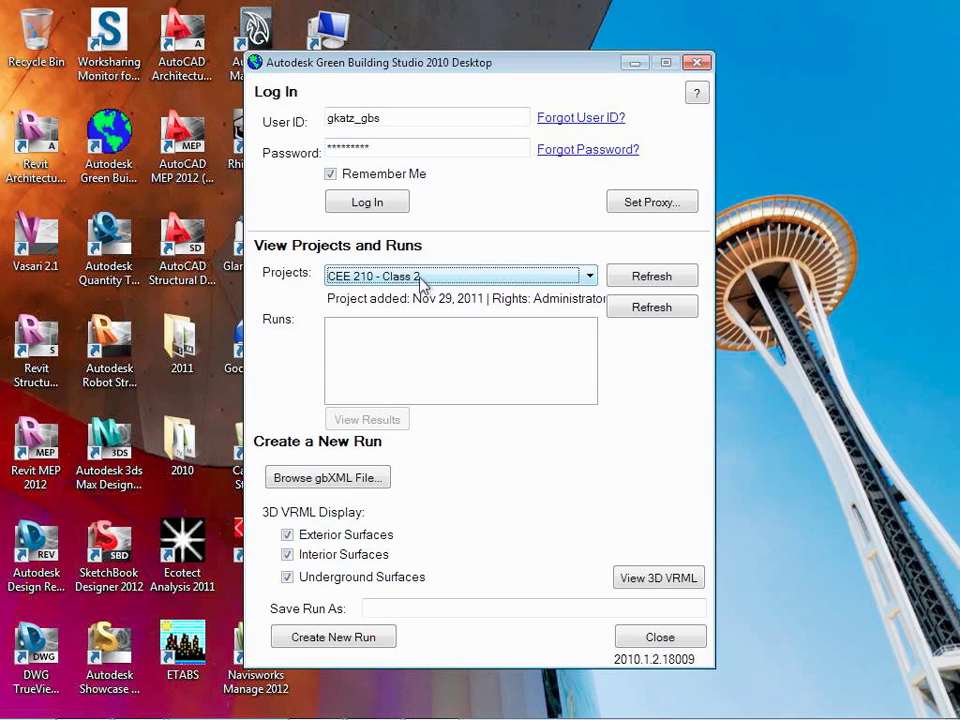
- Load the CEE110 - Class 2 gbXML file from Documents and submit it as a new run
{"action": "left_click", "coordinate": [362, 484]}
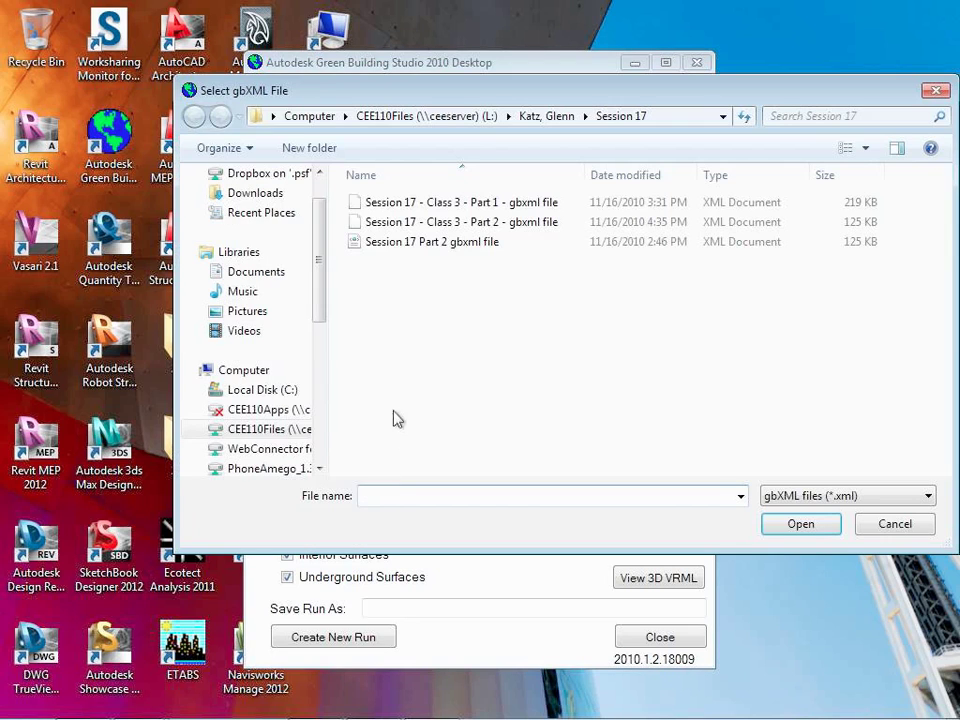
{"action": "scroll", "coordinate": [317, 290], "scroll_direction": "up", "scroll_amount": 1}
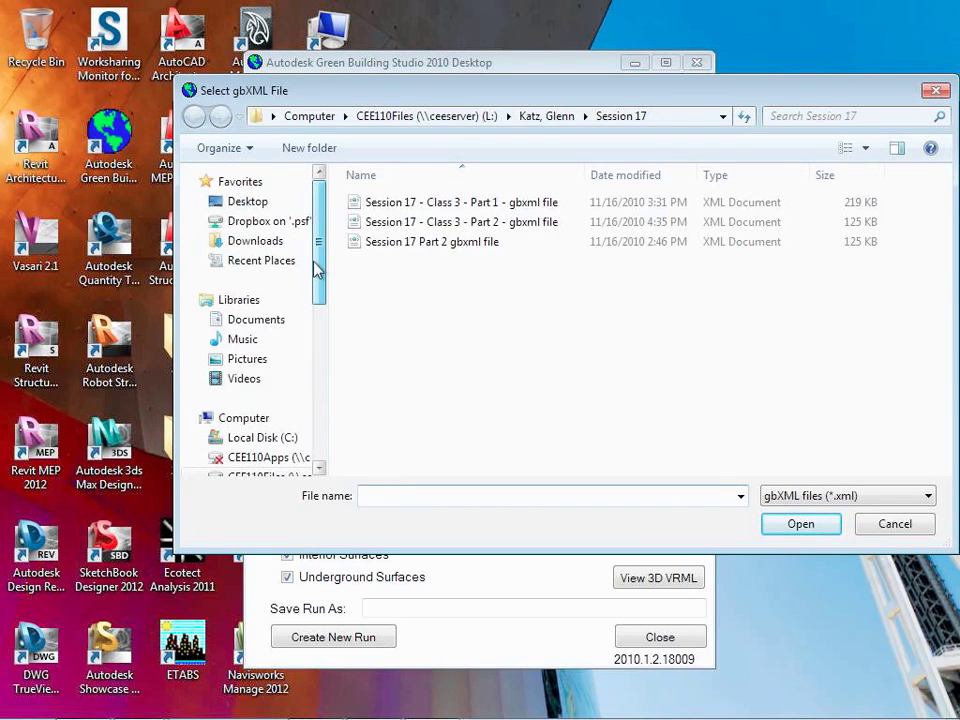
{"action": "left_click", "coordinate": [278, 322]}
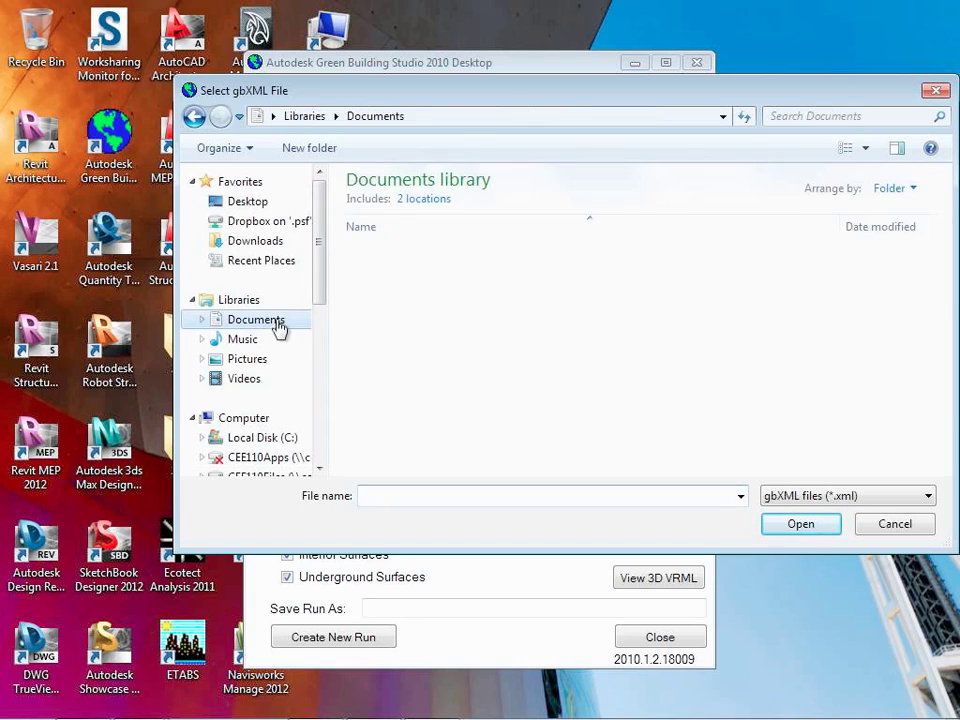
{"action": "scroll", "coordinate": [940, 300], "scroll_direction": "down", "scroll_amount": 10}
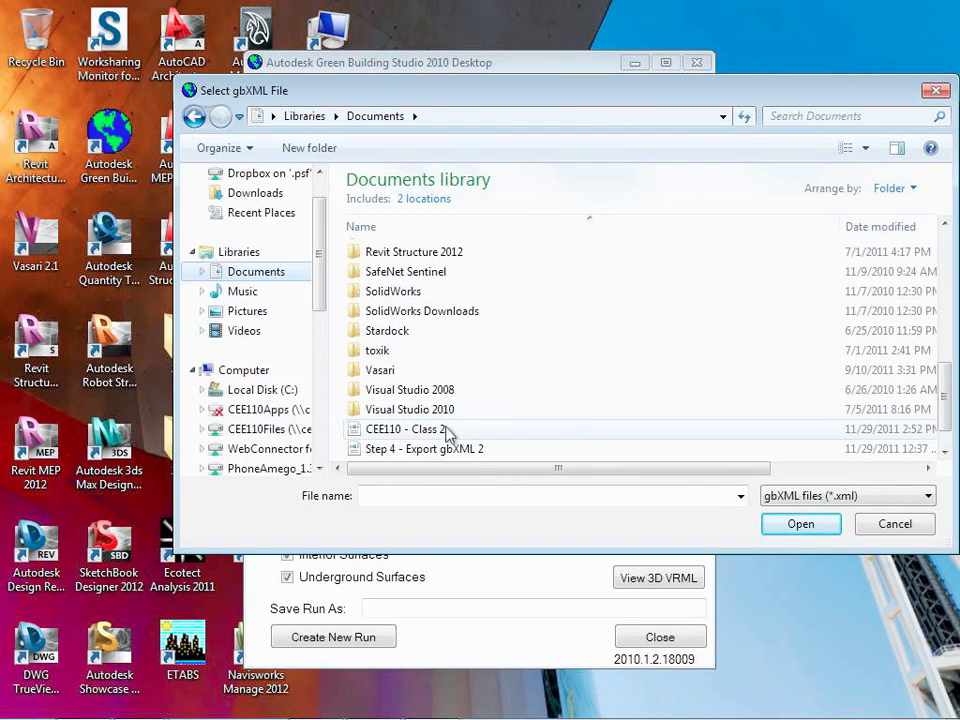
{"action": "left_click", "coordinate": [440, 429]}
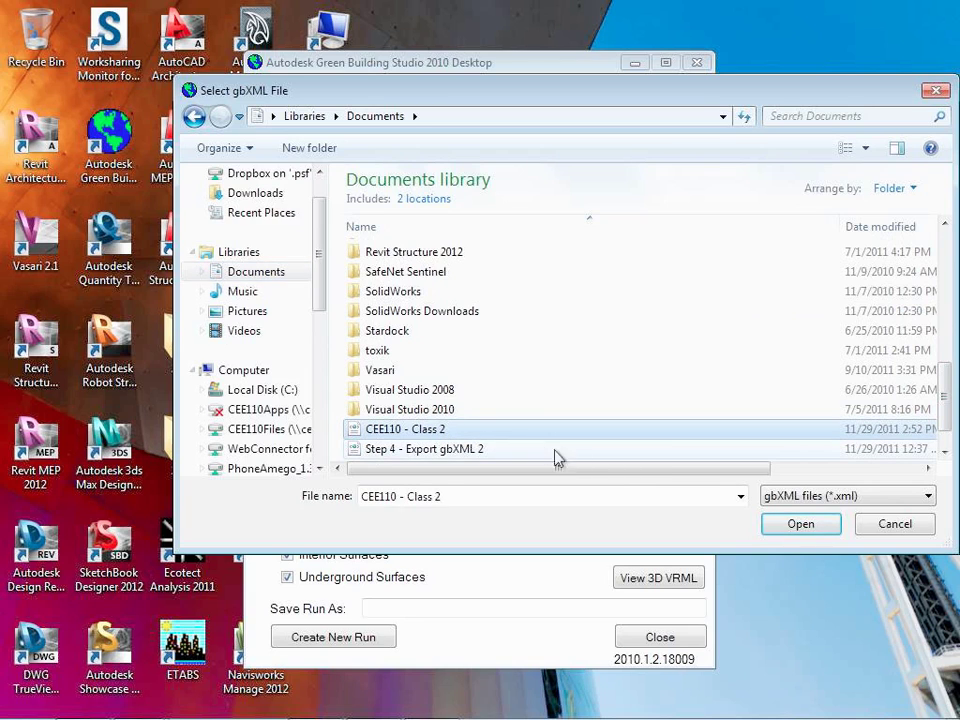
{"action": "left_click", "coordinate": [801, 524]}
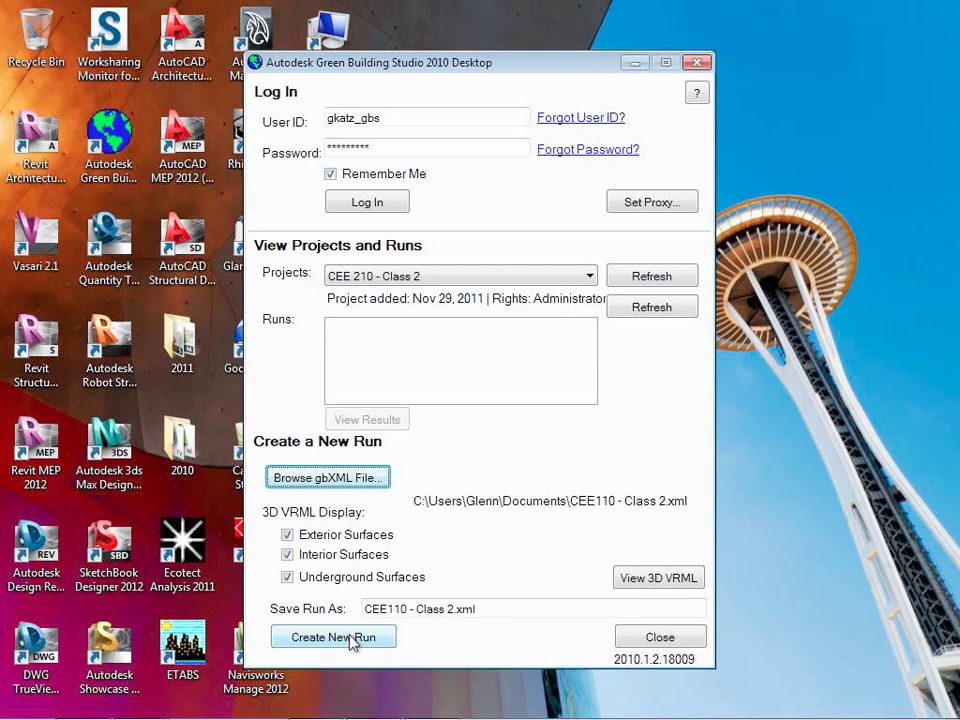
{"action": "left_click", "coordinate": [349, 642]}
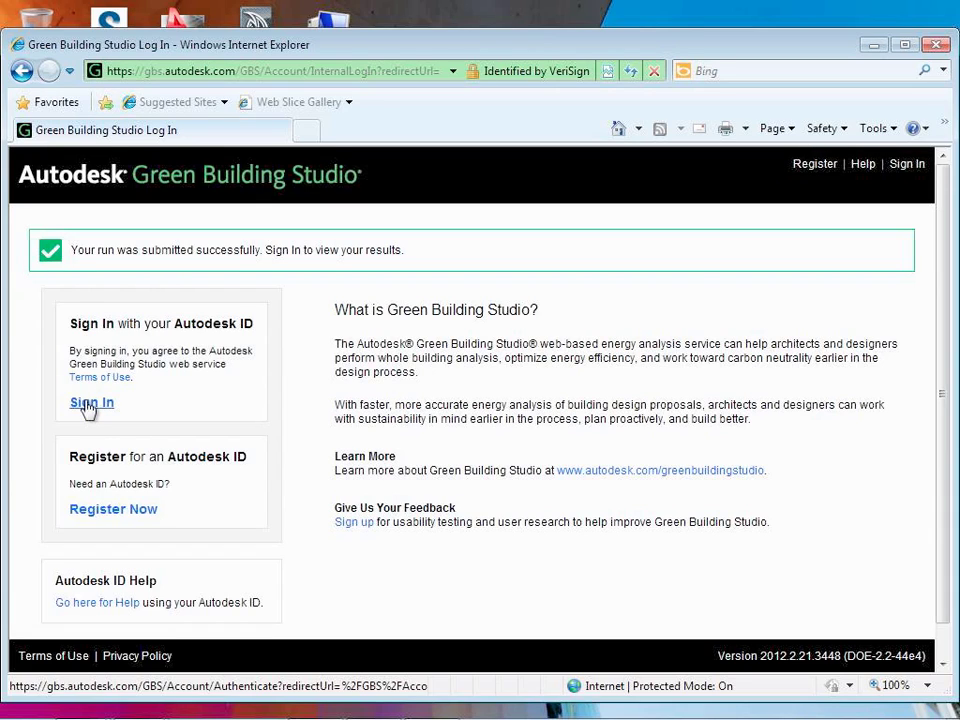
- Close the stray Chrome window and go to the Autodesk Account Sign In page
{"action": "mouse_move", "coordinate": [222, 708]}
{"action": "left_click", "coordinate": [199, 701]}
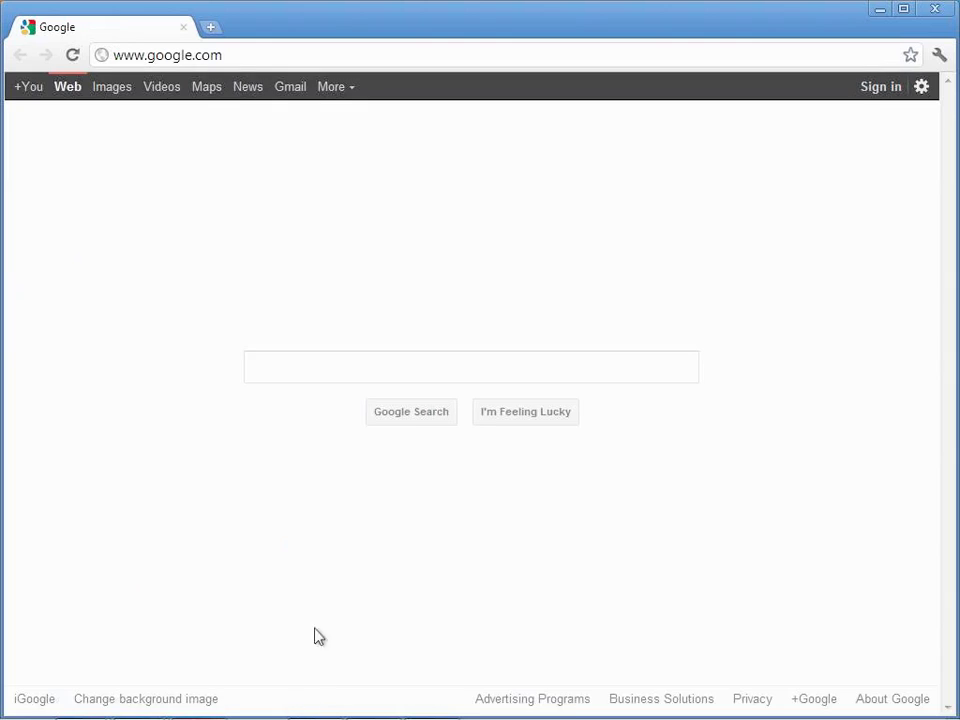
{"action": "left_click", "coordinate": [932, 12]}
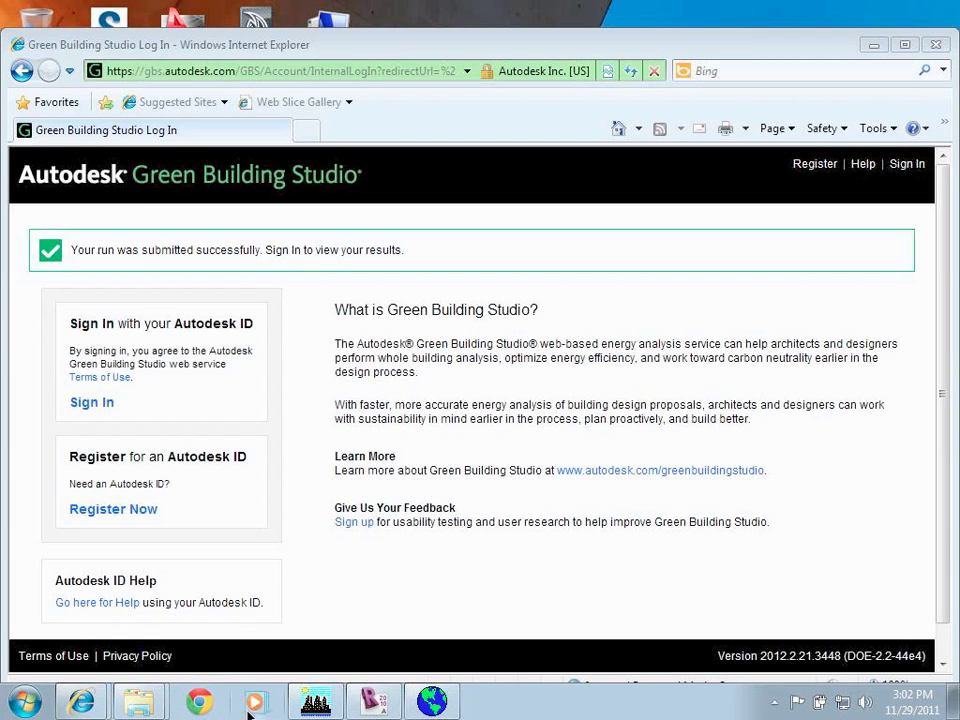
{"action": "mouse_move", "coordinate": [104, 702]}
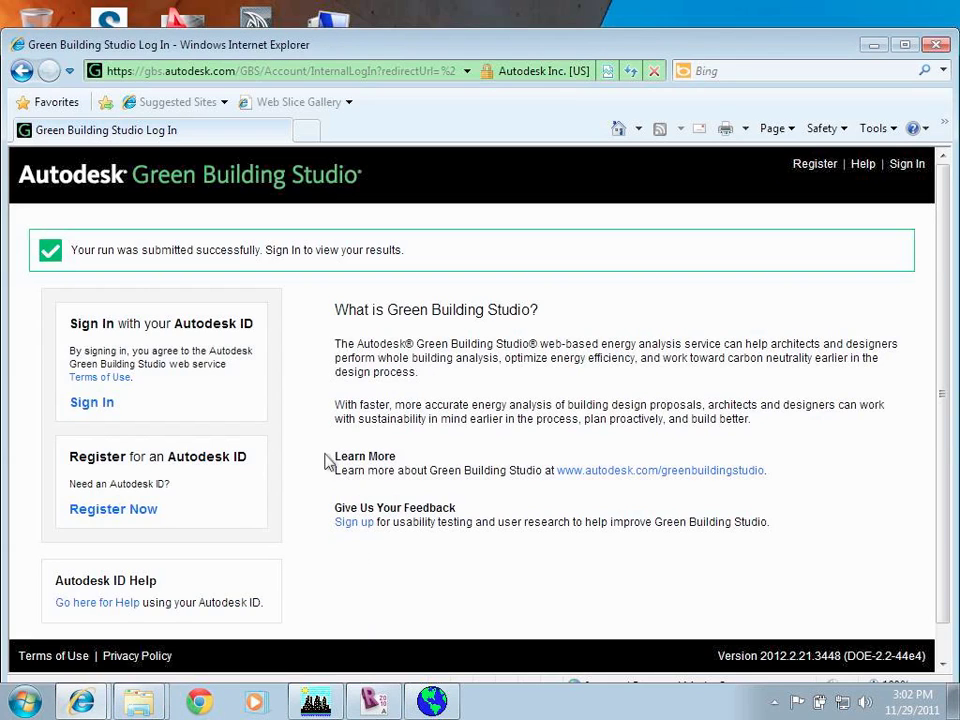
{"action": "left_click", "coordinate": [108, 404]}
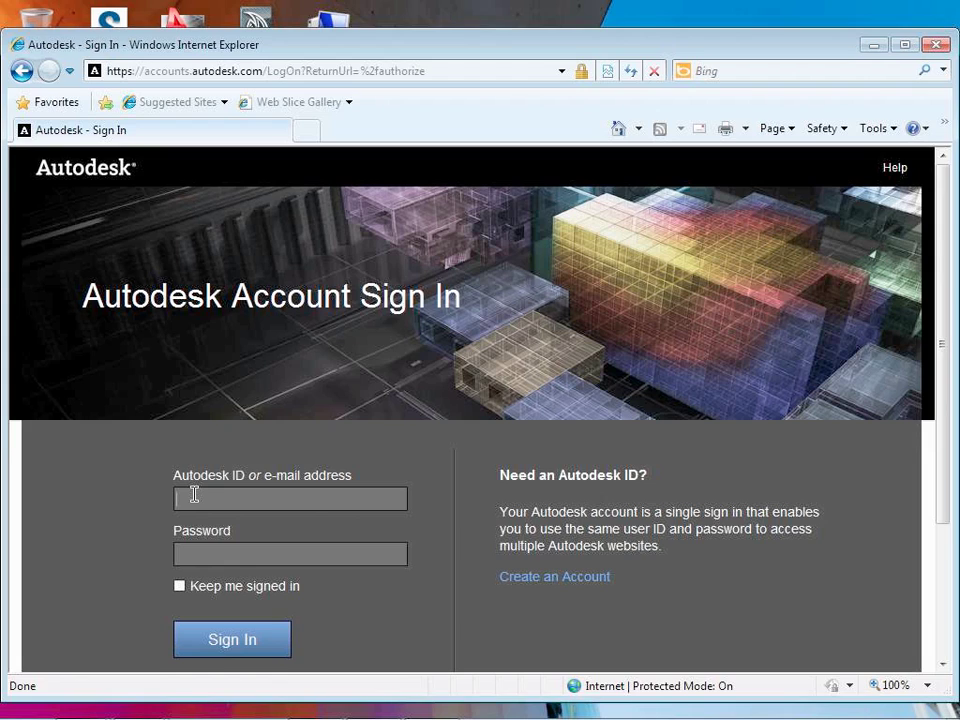
- Sign in with the account ID and accept the AutoComplete Passwords prompt to load the base run's results
{"action": "left_click", "coordinate": [194, 494]}
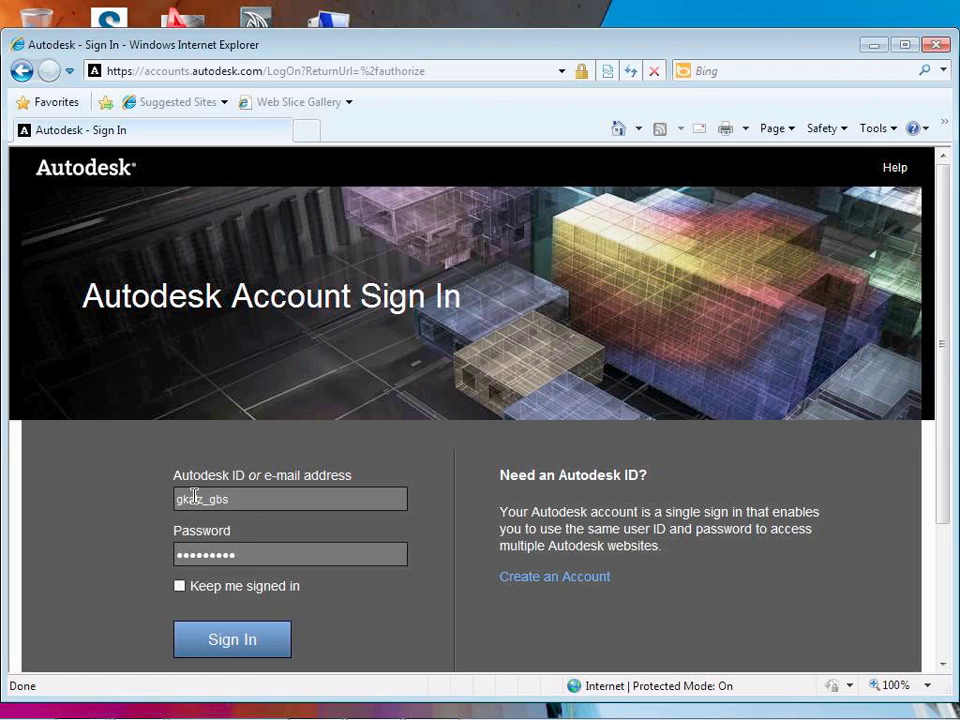
{"action": "left_click", "coordinate": [231, 645]}
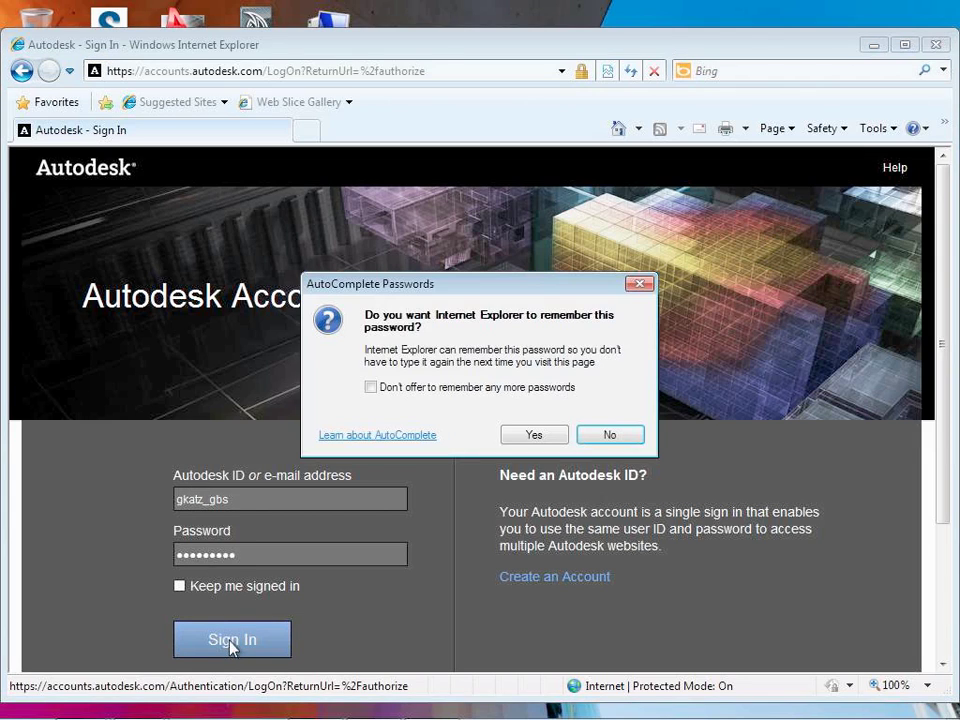
{"action": "left_click", "coordinate": [561, 438]}
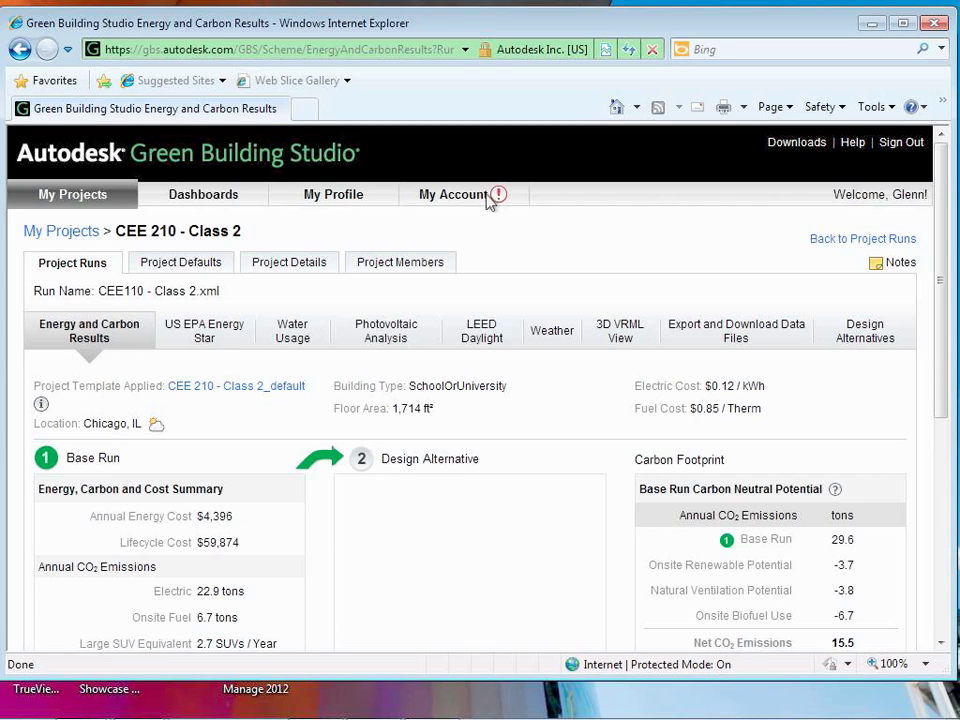
- Scroll past the cost summary and expand the LEED, Photovoltaic, Wind Energy and Natural Ventilation Potential section
{"action": "left_click_drag", "start_coordinate": [945, 173], "coordinate": [937, 214]}
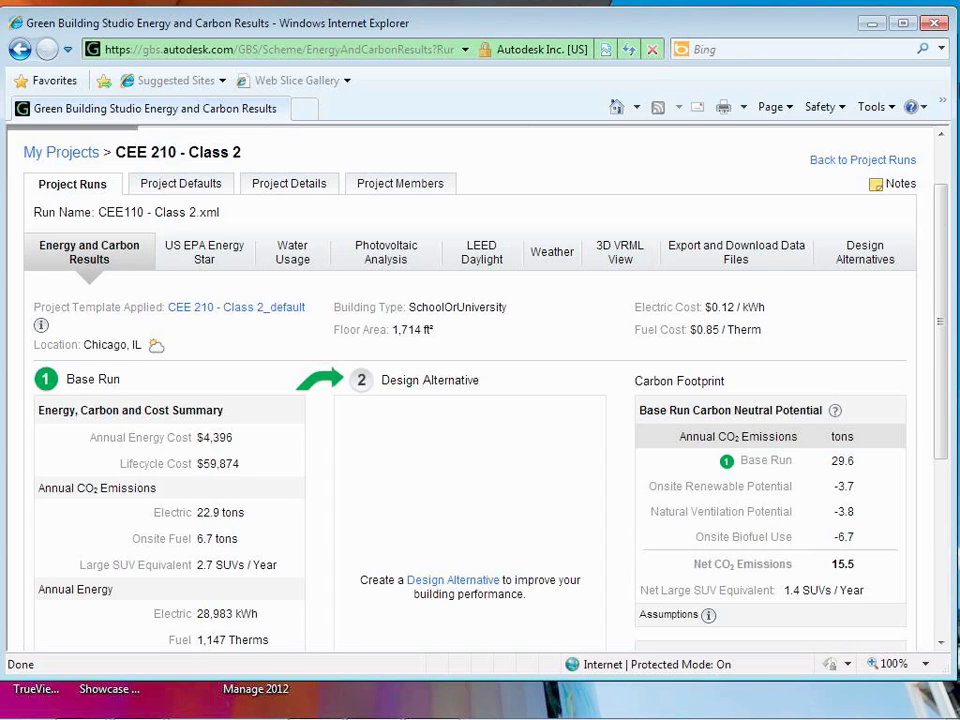
{"action": "left_click_drag", "start_coordinate": [937, 214], "coordinate": [930, 330]}
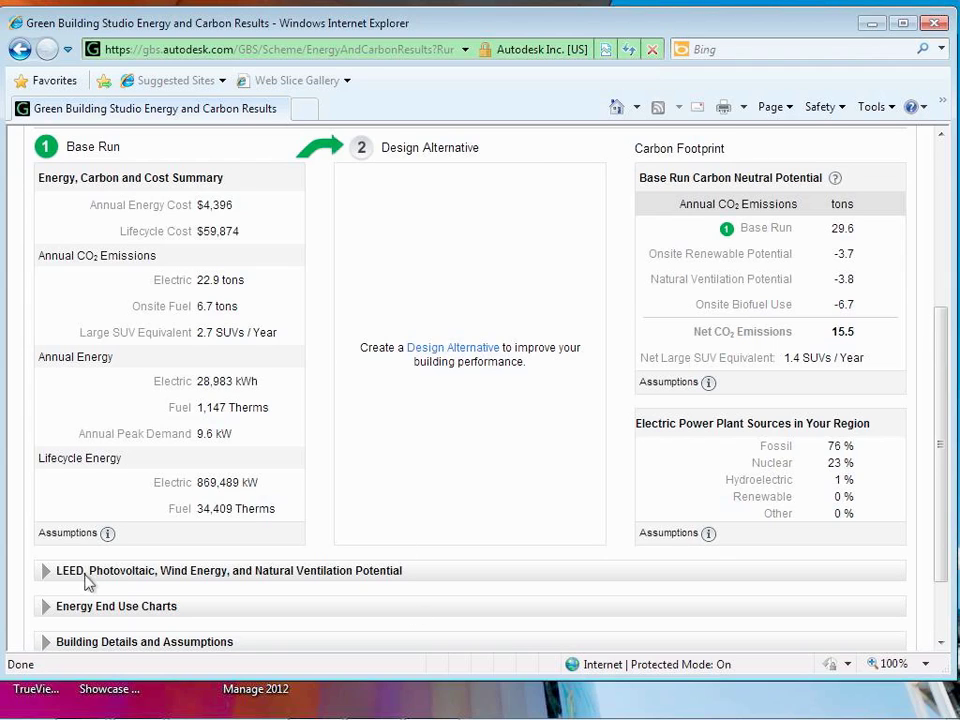
{"action": "right_click", "coordinate": [106, 535]}
{"action": "left_click", "coordinate": [170, 557]}
{"action": "mouse_move", "coordinate": [108, 536]}
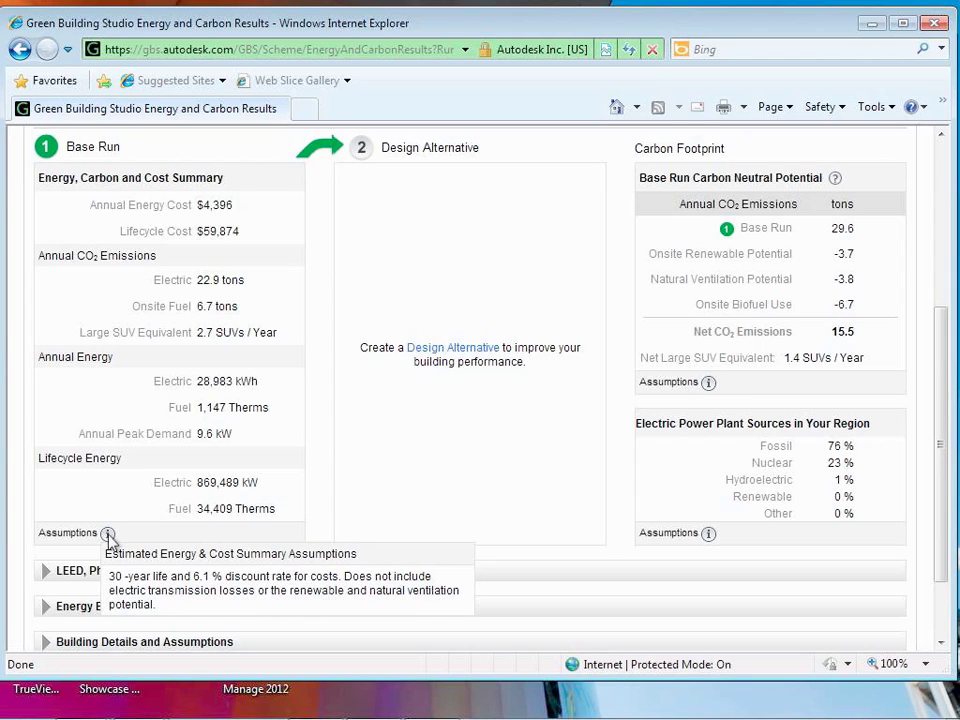
{"action": "scroll", "coordinate": [475, 263], "scroll_direction": "up", "scroll_amount": 3}
{"action": "scroll", "coordinate": [463, 306], "scroll_direction": "down", "scroll_amount": 3}
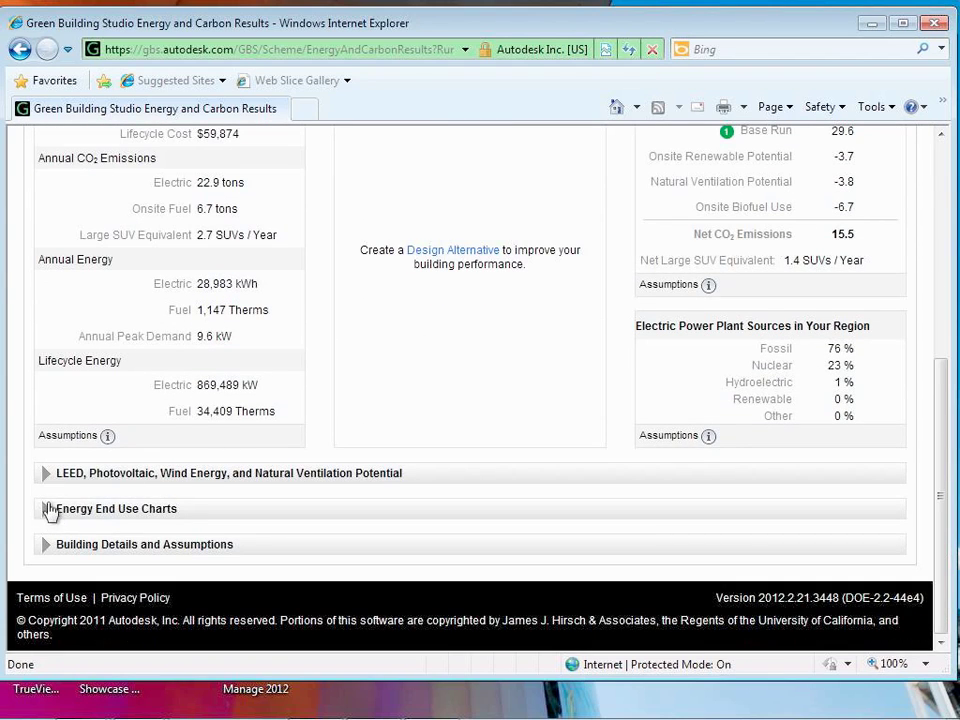
{"action": "left_click", "coordinate": [50, 477]}
- Expand Energy End Use Charts and switch both electric and fuel pies to Detailed View
{"action": "scroll", "coordinate": [156, 490], "scroll_direction": "down", "scroll_amount": 3}
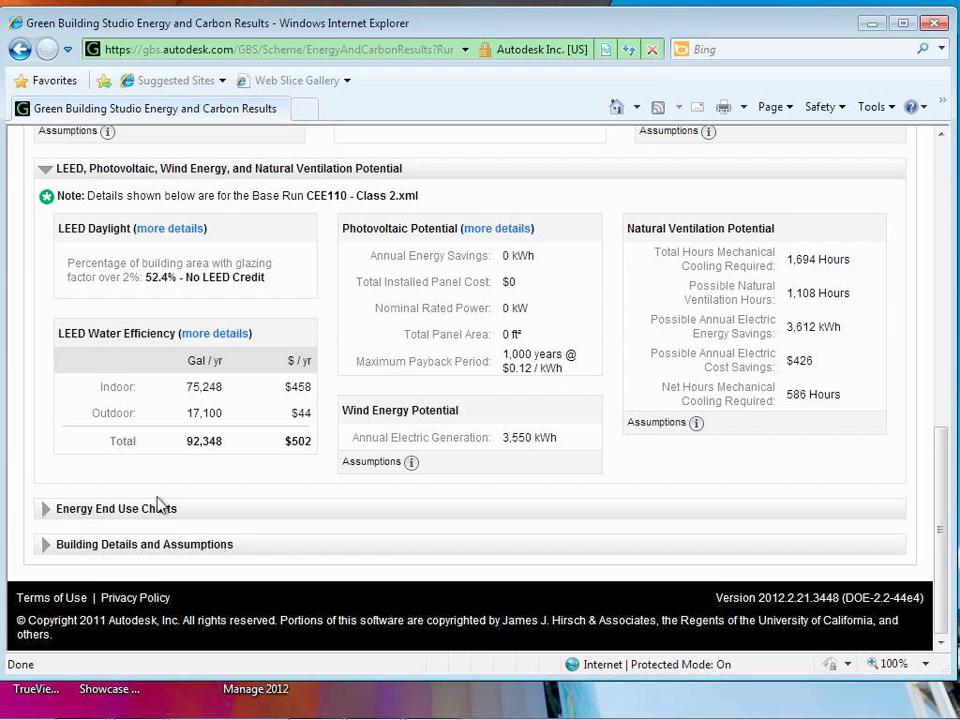
{"action": "left_click", "coordinate": [66, 511]}
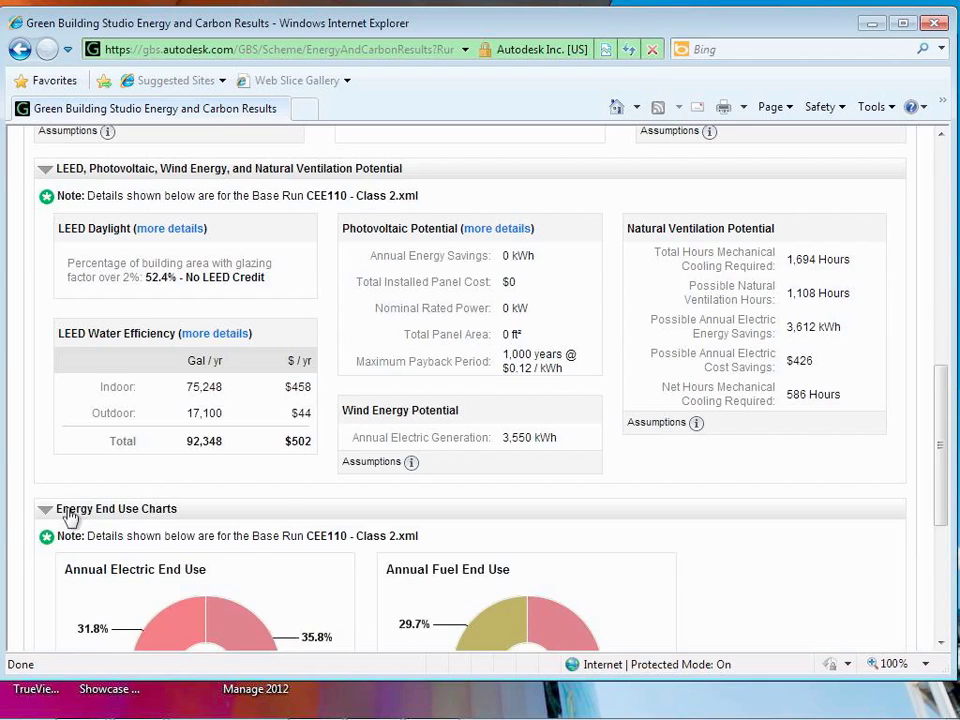
{"action": "scroll", "coordinate": [70, 517], "scroll_direction": "up", "scroll_amount": 2}
{"action": "scroll", "coordinate": [70, 517], "scroll_direction": "down", "scroll_amount": 6}
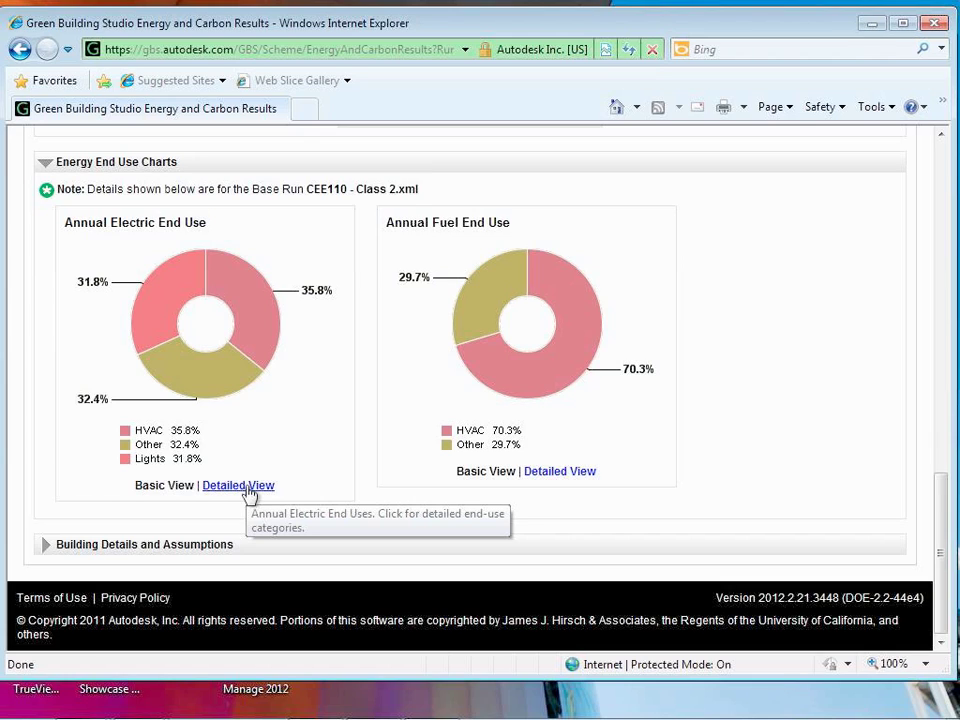
{"action": "left_click", "coordinate": [247, 487]}
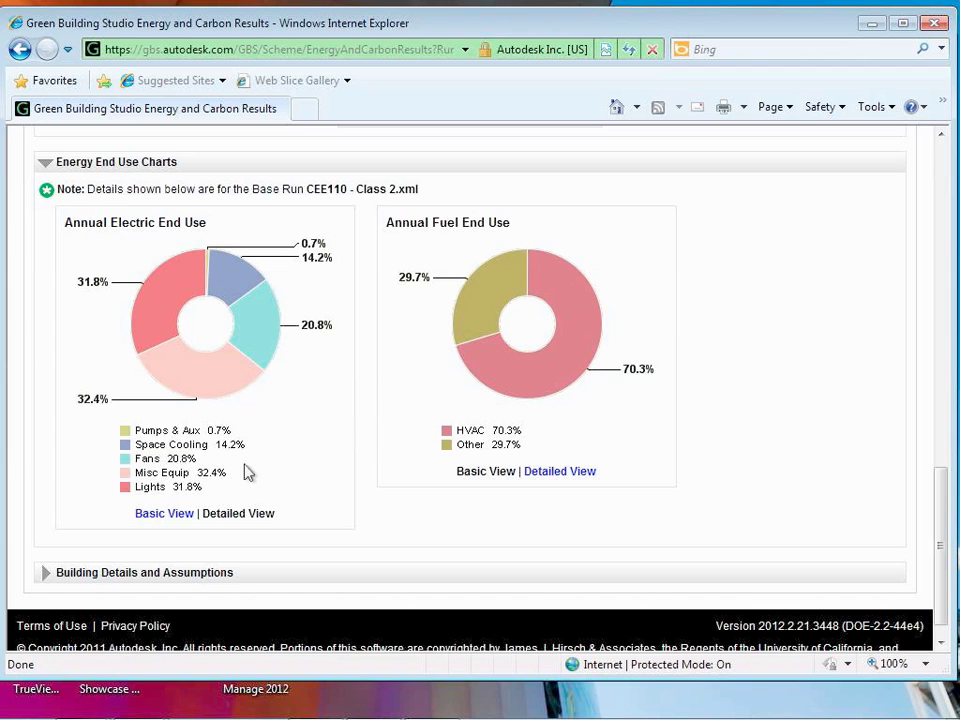
{"action": "left_click", "coordinate": [540, 473]}
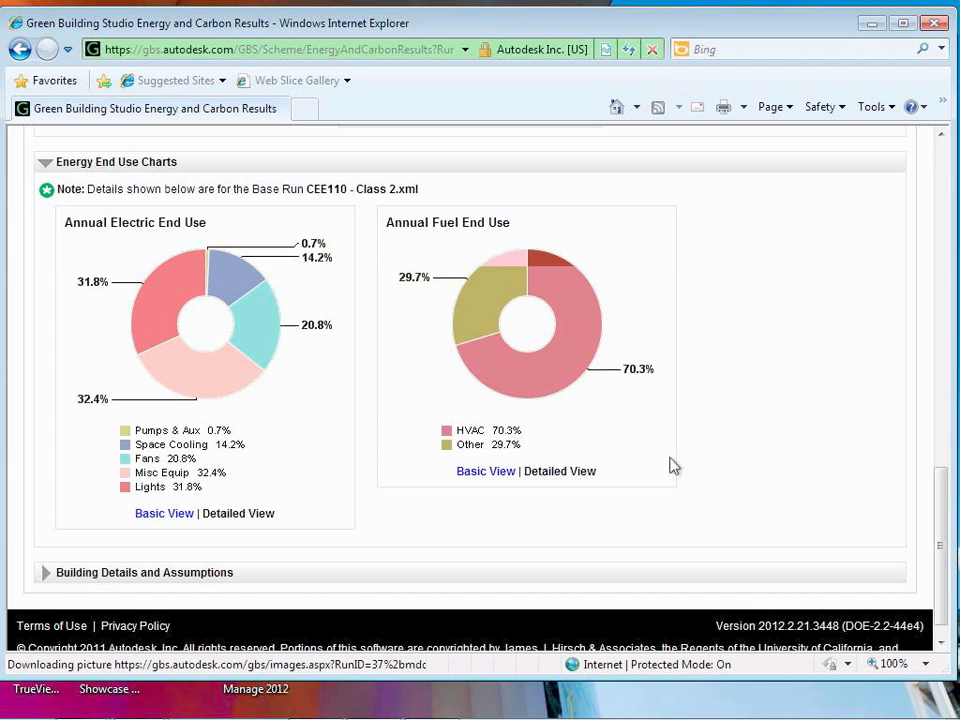
{"action": "scroll", "coordinate": [212, 435], "scroll_direction": "up", "scroll_amount": 5}
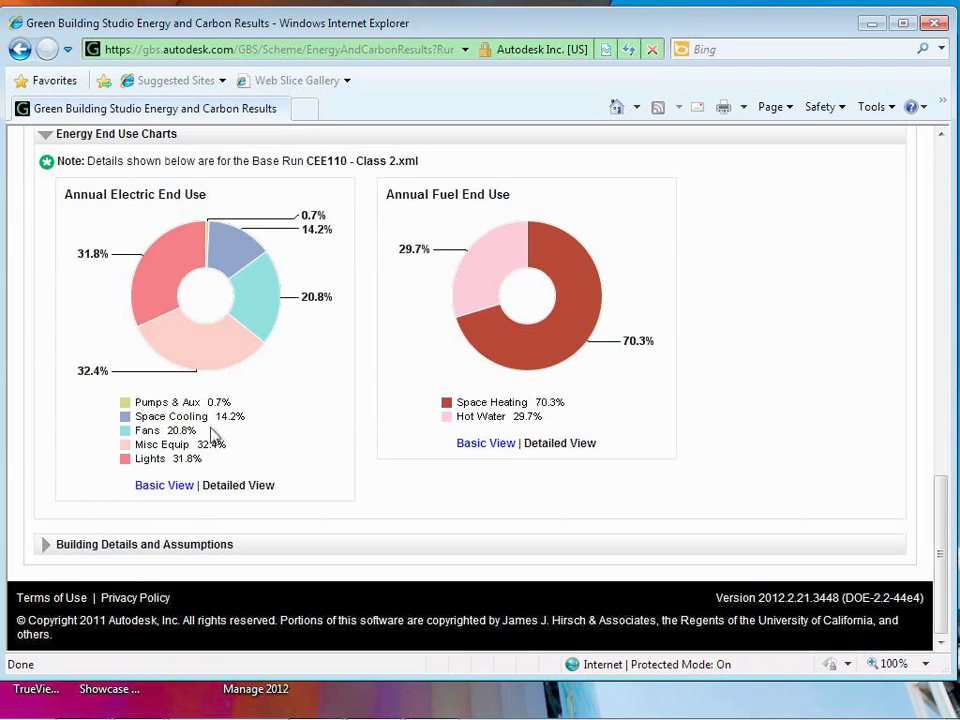
{"action": "scroll", "coordinate": [212, 435], "scroll_direction": "up", "scroll_amount": 7}
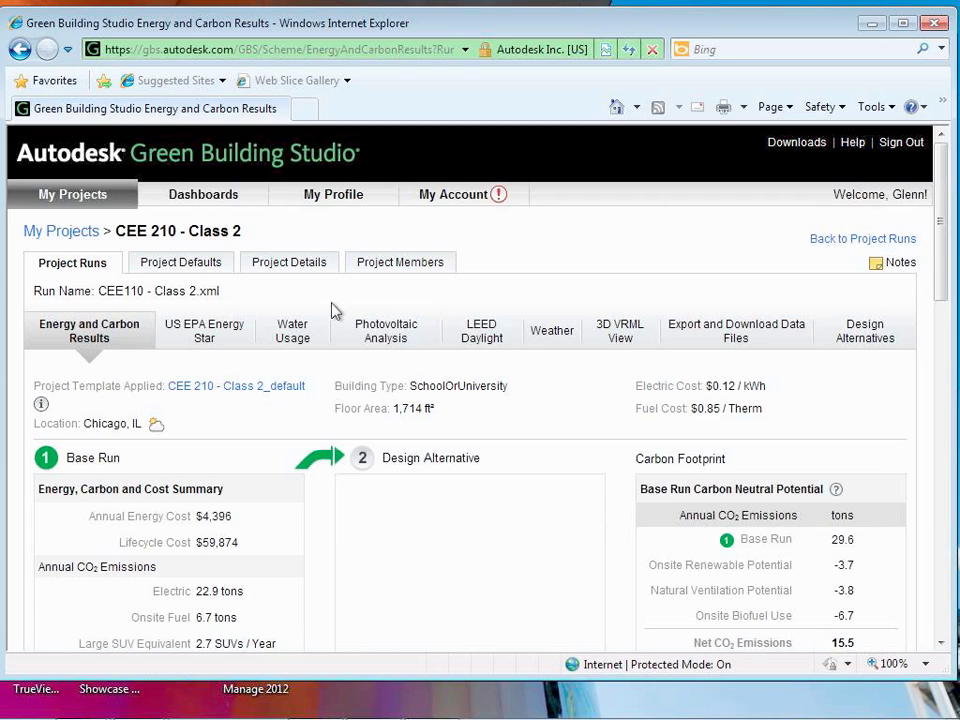
{"action": "left_click", "coordinate": [888, 241]}
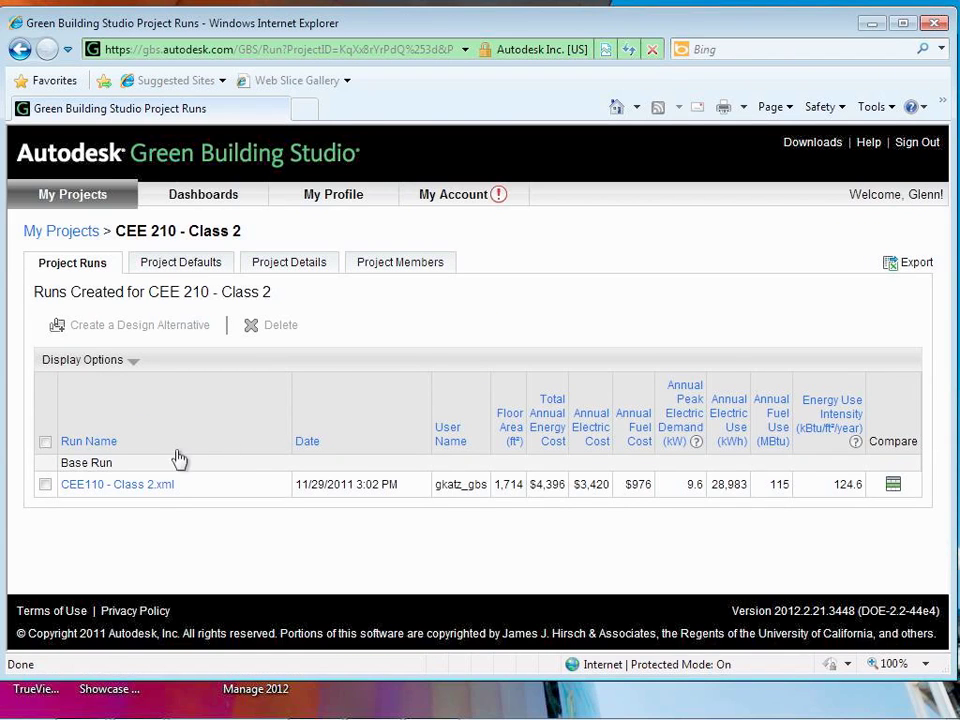
{"action": "left_click", "coordinate": [157, 489]}
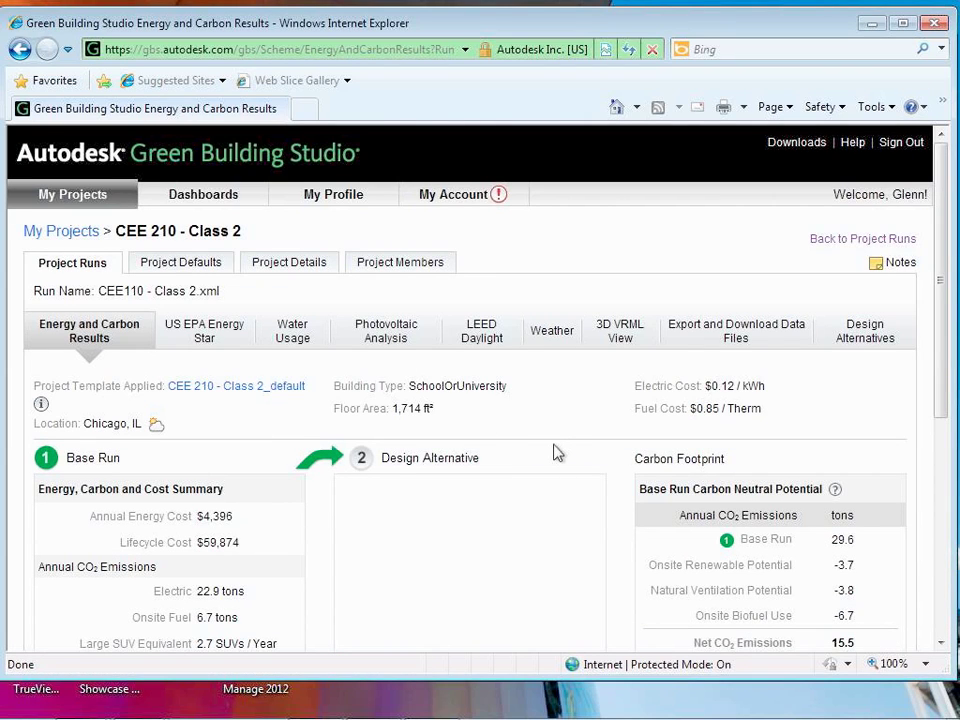
{"action": "scroll", "coordinate": [557, 453], "scroll_direction": "down", "scroll_amount": 5}
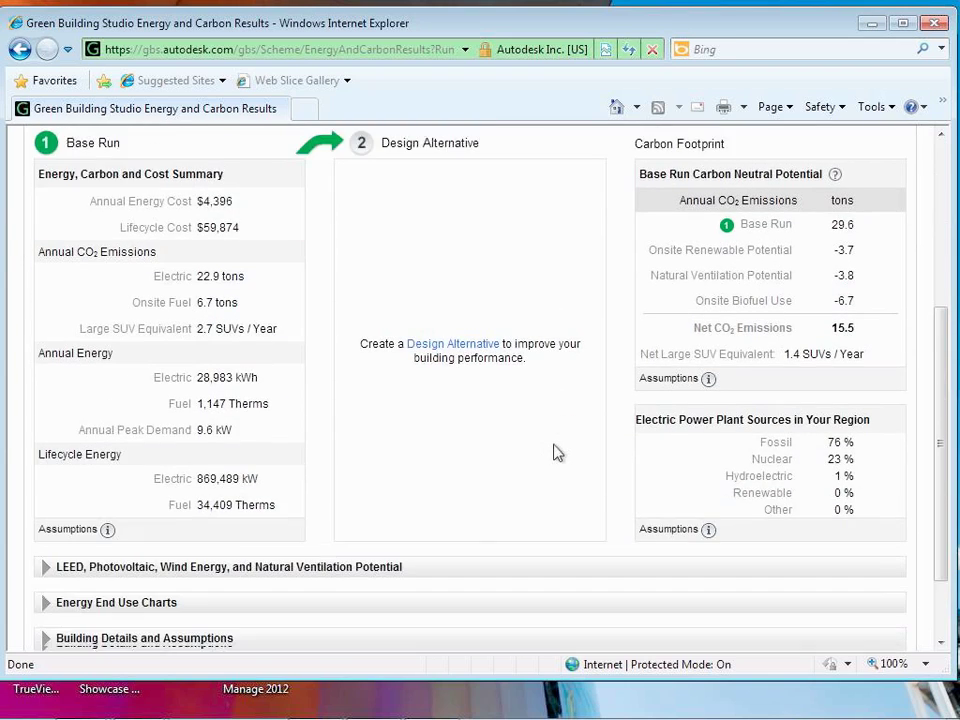
{"action": "scroll", "coordinate": [557, 453], "scroll_direction": "down", "scroll_amount": 1}
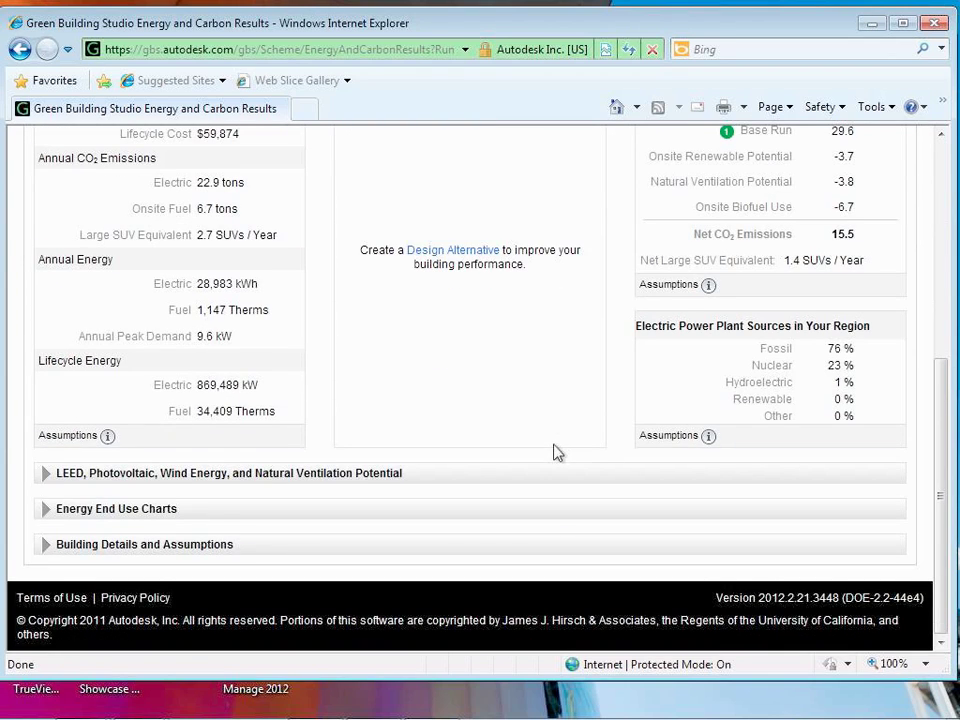
{"action": "scroll", "coordinate": [557, 453], "scroll_direction": "up", "scroll_amount": 5}
{"action": "scroll", "coordinate": [557, 453], "scroll_direction": "down", "scroll_amount": 1}
{"action": "scroll", "coordinate": [557, 453], "scroll_direction": "up", "scroll_amount": 1}
{"action": "scroll", "coordinate": [557, 453], "scroll_direction": "up", "scroll_amount": 1}
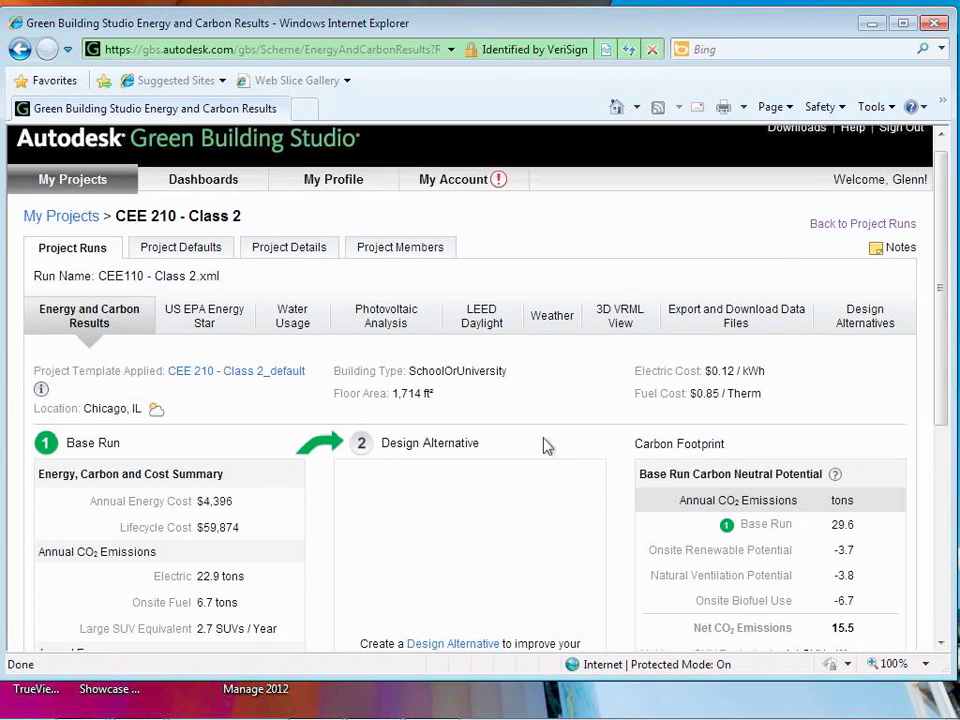
- Review the Project Defaults Building and Spaces parameters, such as the blank Lighting Power Density
{"action": "left_click", "coordinate": [203, 257]}
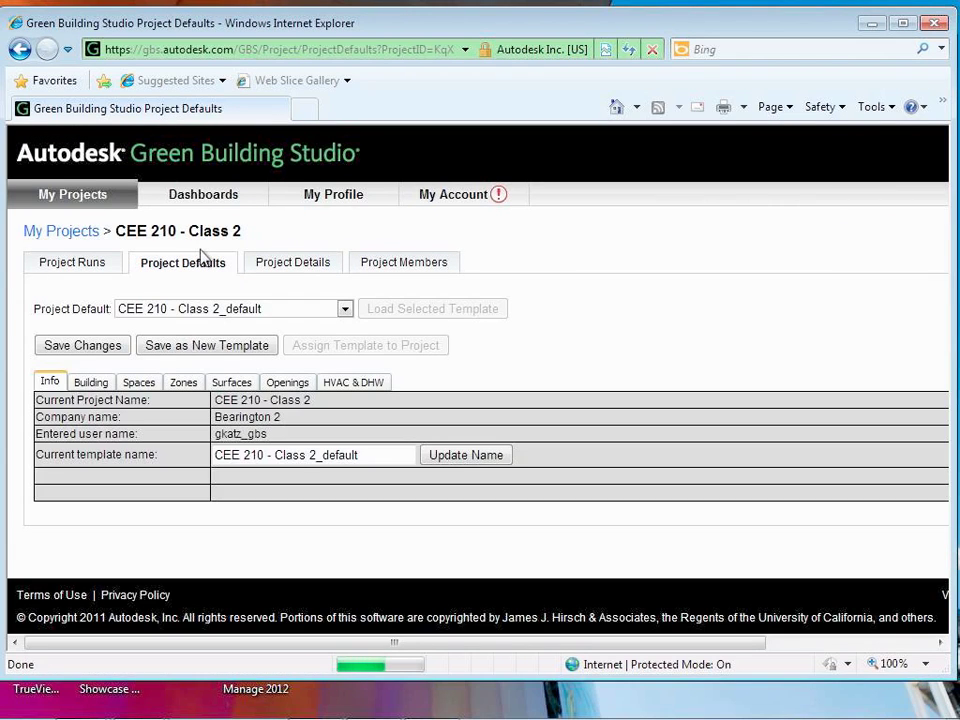
{"action": "left_click", "coordinate": [91, 391]}
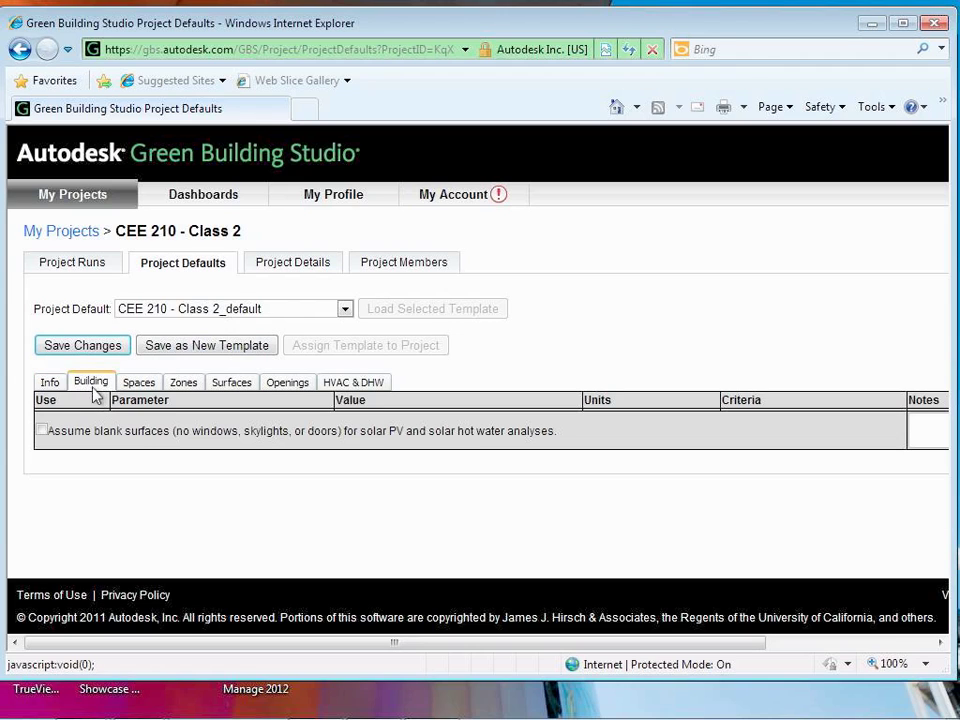
{"action": "left_click", "coordinate": [146, 388]}
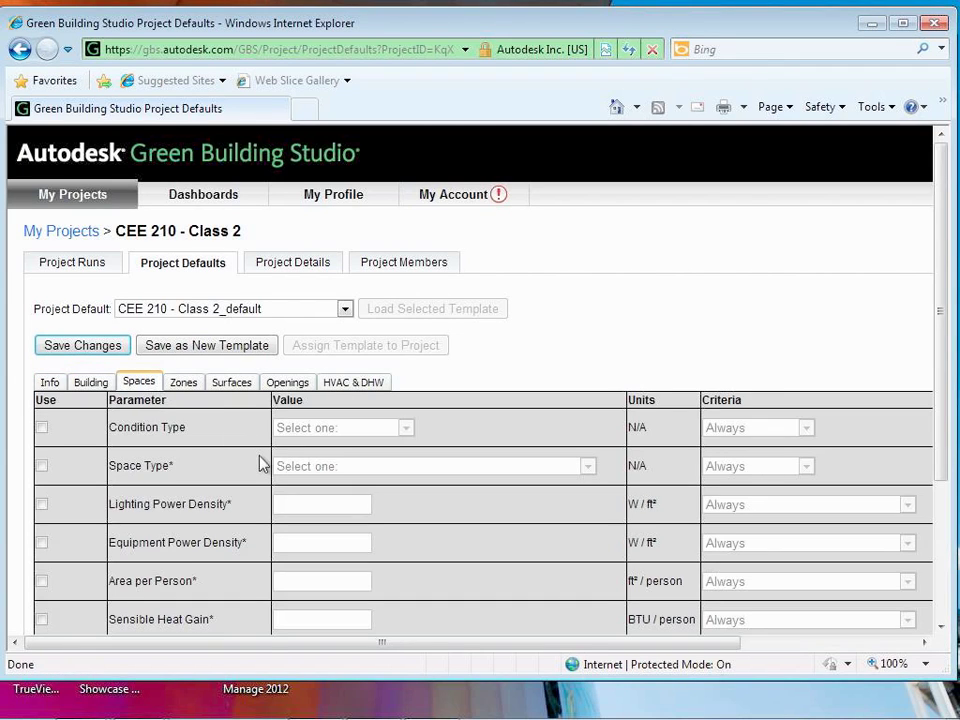
{"action": "scroll", "coordinate": [261, 463], "scroll_direction": "down", "scroll_amount": 3}
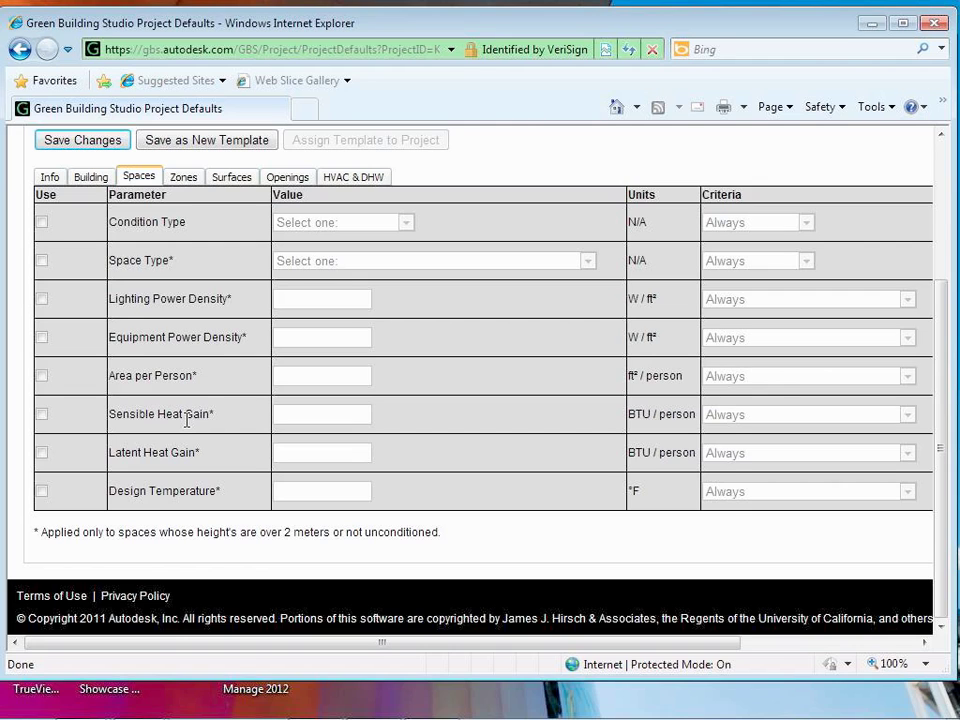
{"action": "scroll", "coordinate": [186, 421], "scroll_direction": "up", "scroll_amount": 3}
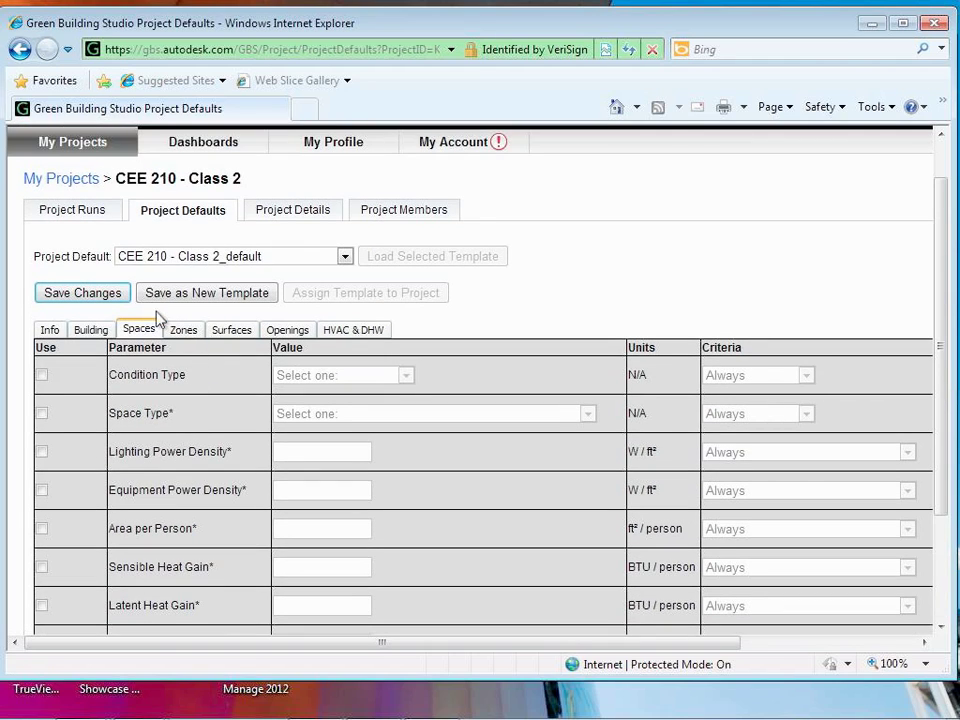
- Review the CEE 210 - Class 2 Project Details: SchoolOrUniversity, 12/7 Facility schedule, Chicago
{"action": "left_click", "coordinate": [315, 211]}
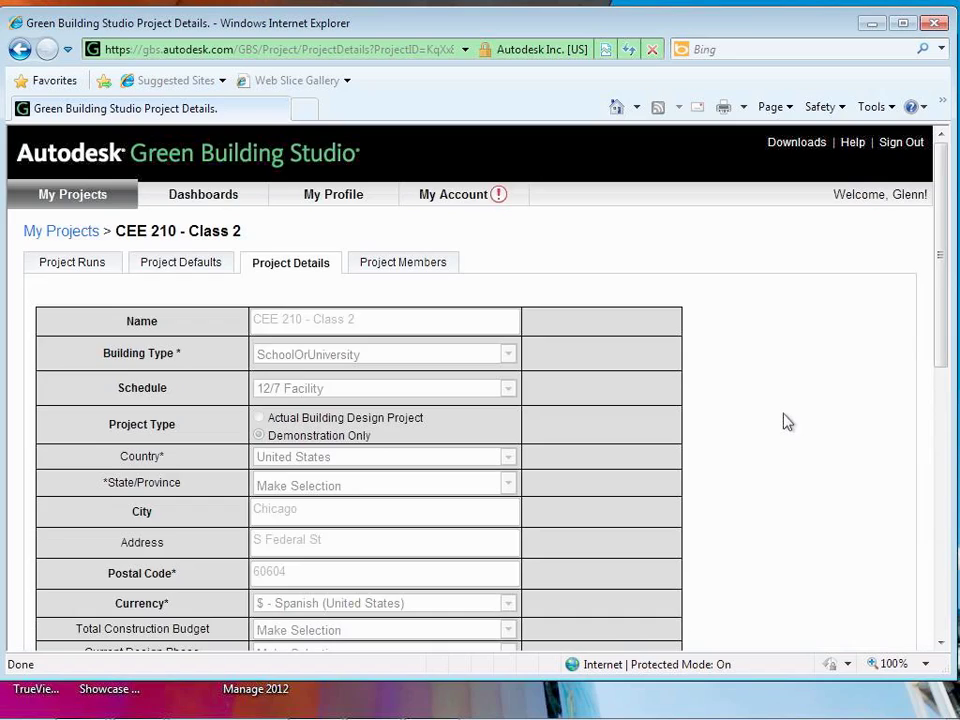
{"action": "scroll", "coordinate": [787, 421], "scroll_direction": "down", "scroll_amount": 3}
{"action": "scroll", "coordinate": [787, 421], "scroll_direction": "down", "scroll_amount": 5}
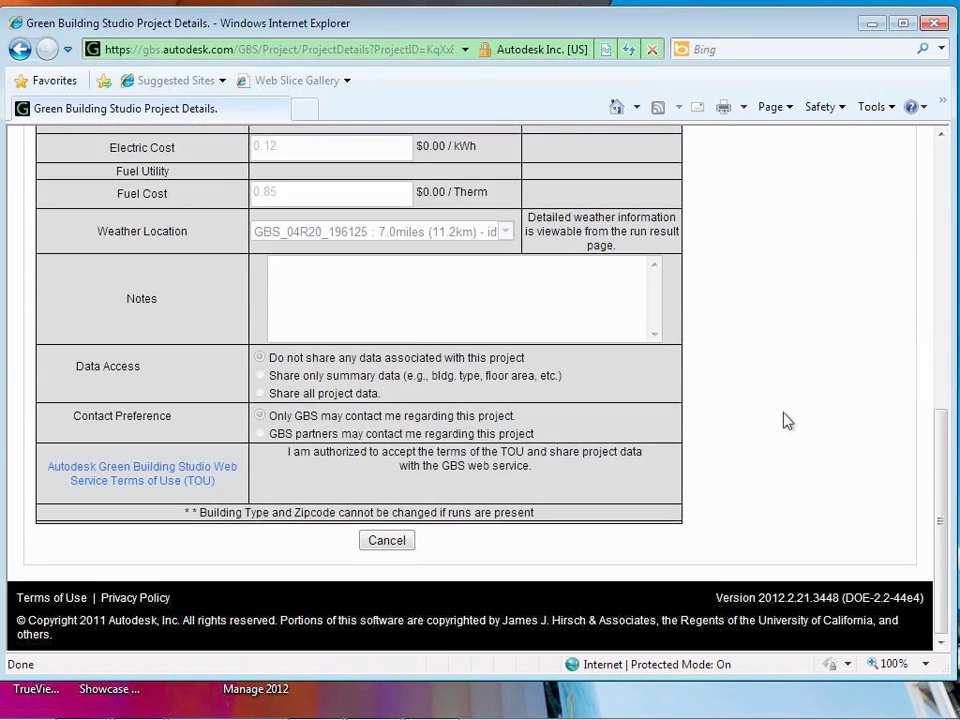
{"action": "scroll", "coordinate": [787, 421], "scroll_direction": "up", "scroll_amount": 2}
{"action": "scroll", "coordinate": [787, 421], "scroll_direction": "up", "scroll_amount": 7}
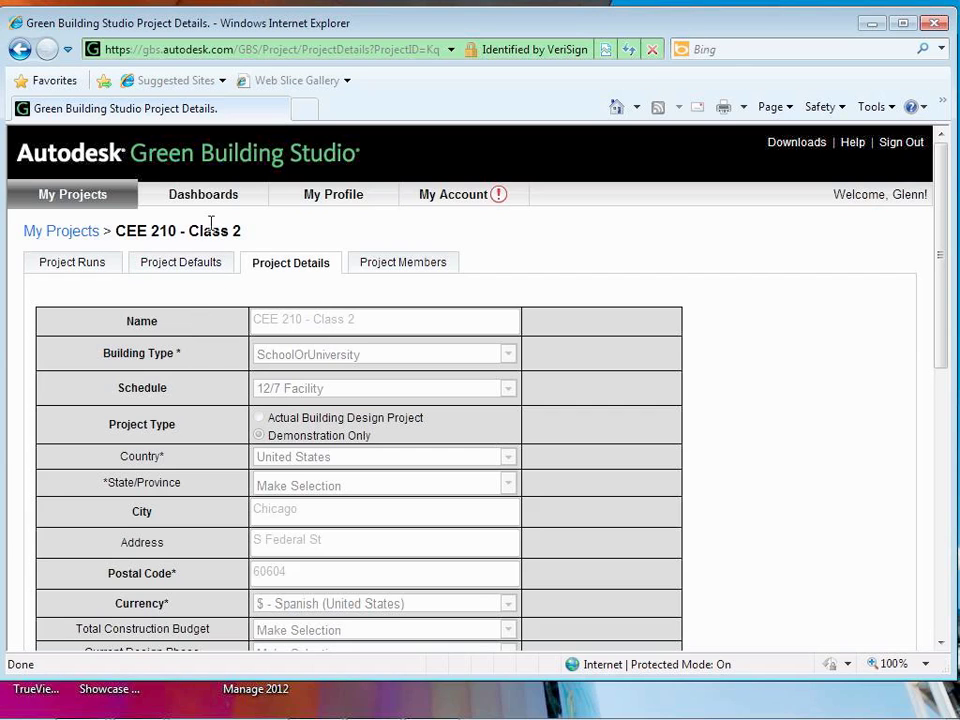
- Return to Project Runs and select the CEE110 - Class 2.xml base run
{"action": "left_click", "coordinate": [94, 268]}
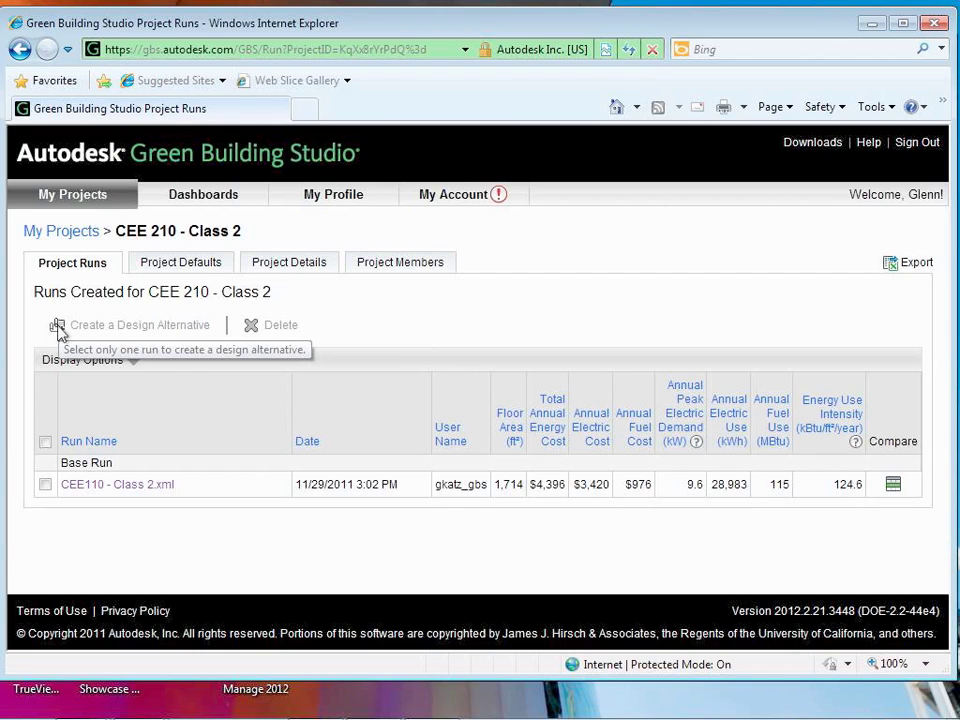
{"action": "left_click", "coordinate": [45, 485]}
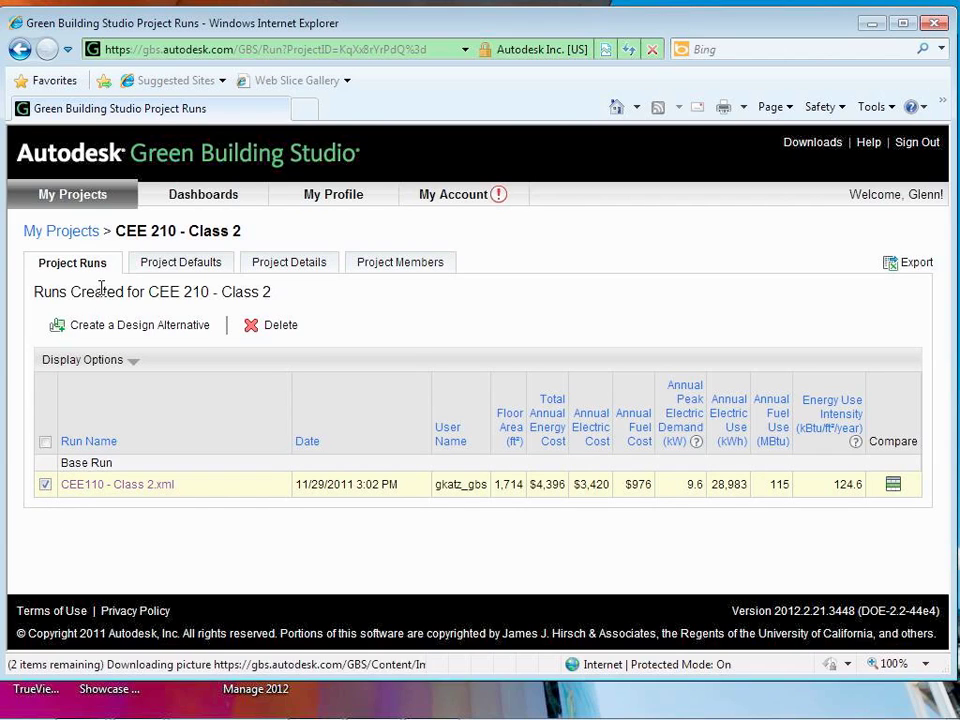
- Create a design alternative for the CEE110 - Class 2.xml base run, leaving HVAC at No Change
{"action": "left_click", "coordinate": [68, 327]}
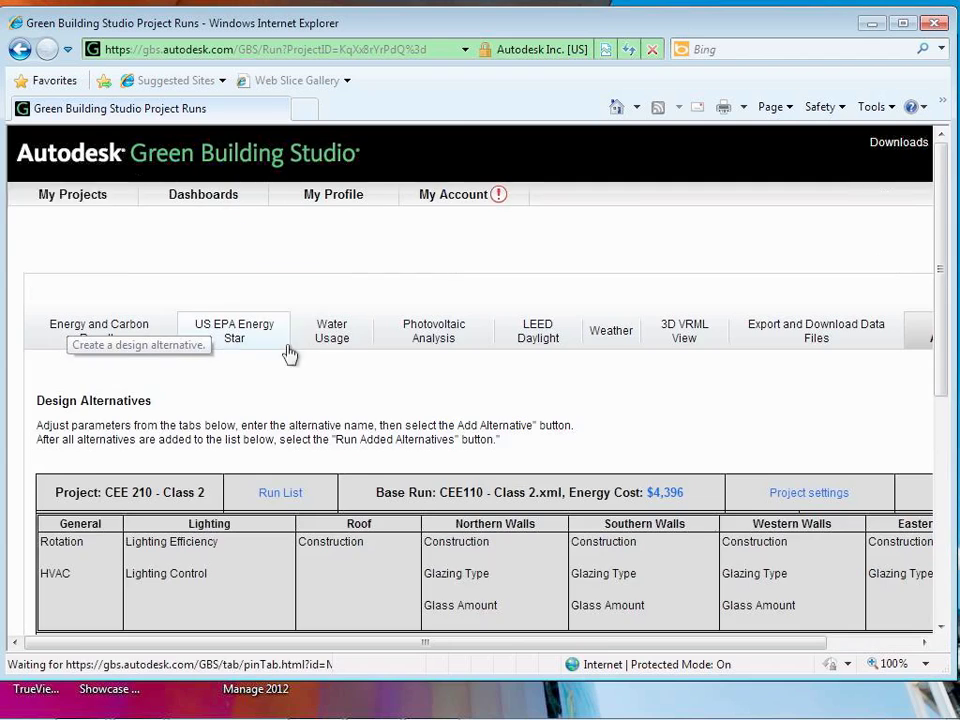
{"action": "scroll", "coordinate": [302, 354], "scroll_direction": "down", "scroll_amount": 5}
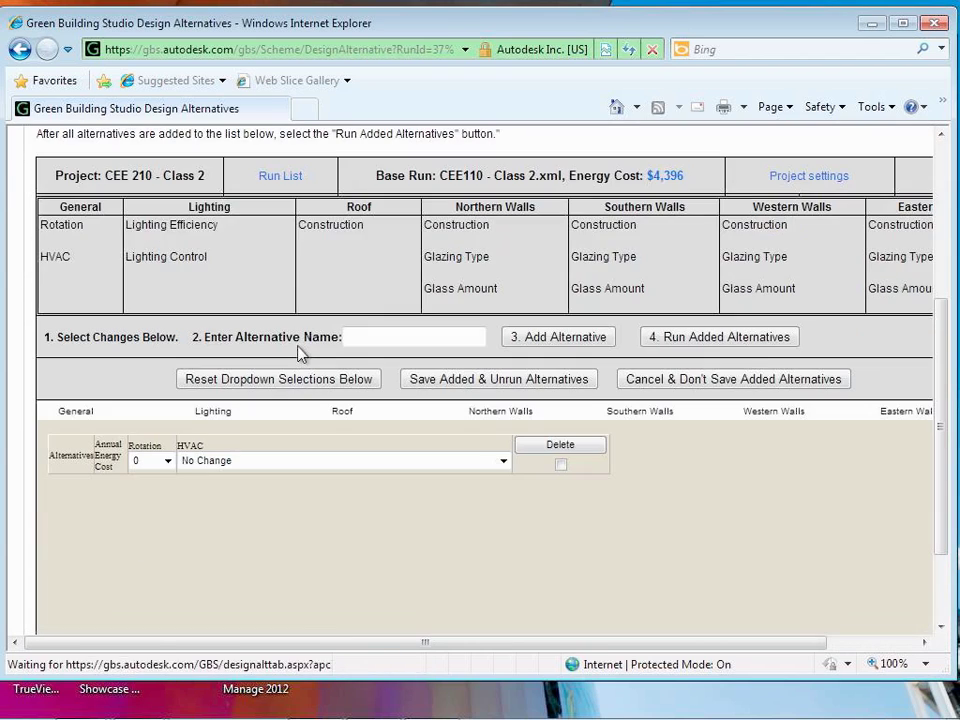
{"action": "left_click", "coordinate": [371, 336]}
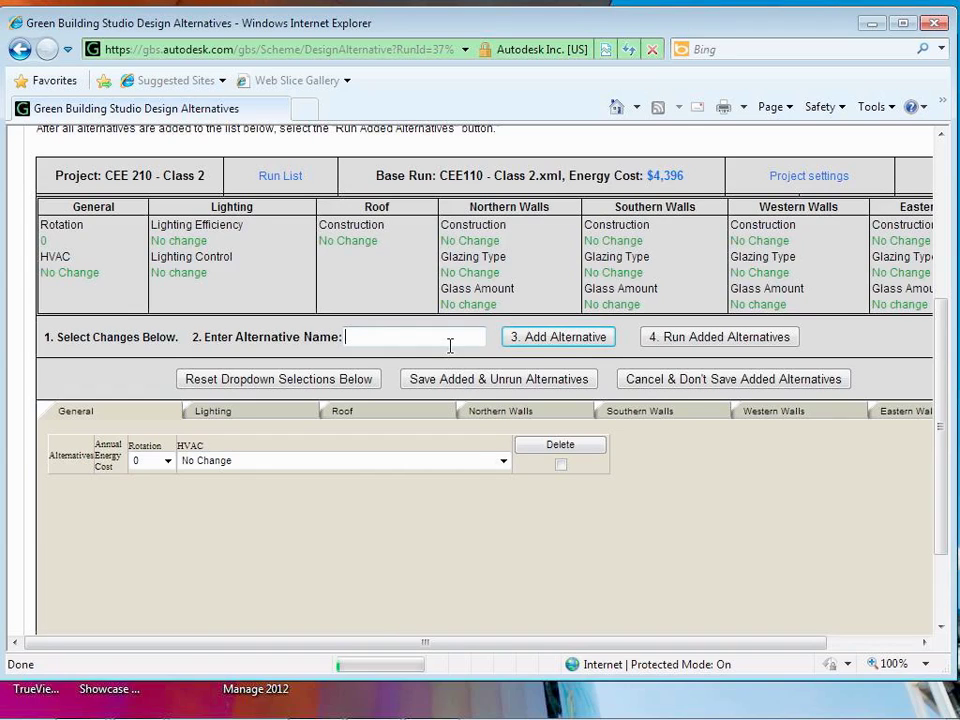
{"action": "left_click", "coordinate": [177, 466]}
{"action": "left_click", "coordinate": [177, 466]}
- Set the northern walls to Structural Ins. Panel (SIP) Wall 10.25in (260mm), glazing unchanged
{"action": "left_click", "coordinate": [396, 417]}
{"action": "mouse_move", "coordinate": [416, 459]}
{"action": "left_click", "coordinate": [500, 412]}
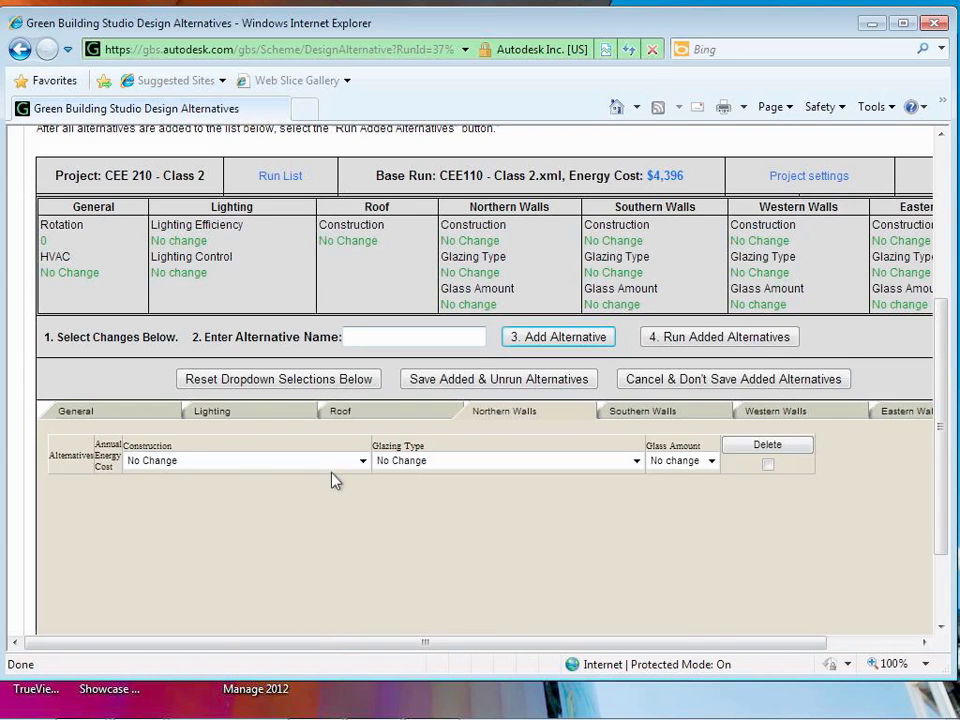
{"action": "left_click", "coordinate": [363, 462]}
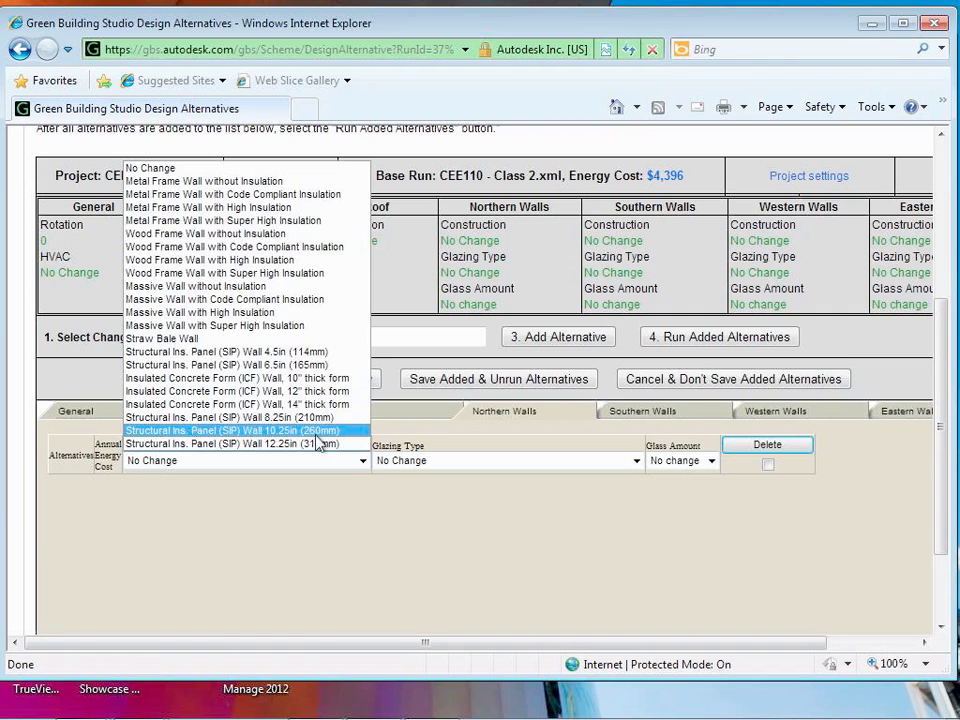
{"action": "left_click", "coordinate": [317, 436]}
{"action": "left_click", "coordinate": [407, 462]}
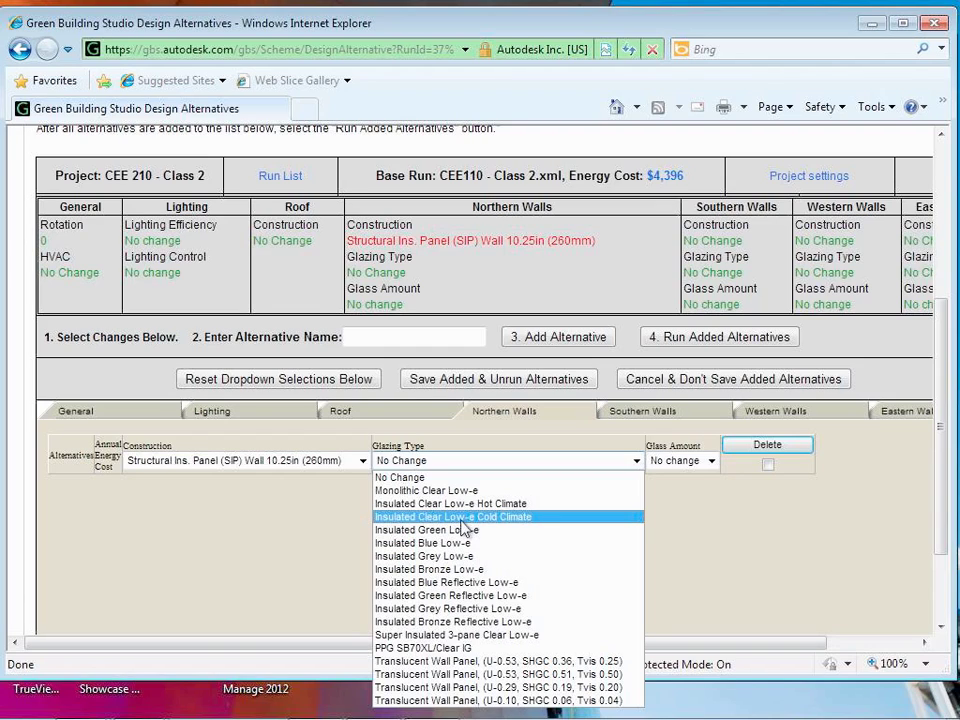
{"action": "left_click", "coordinate": [306, 536]}
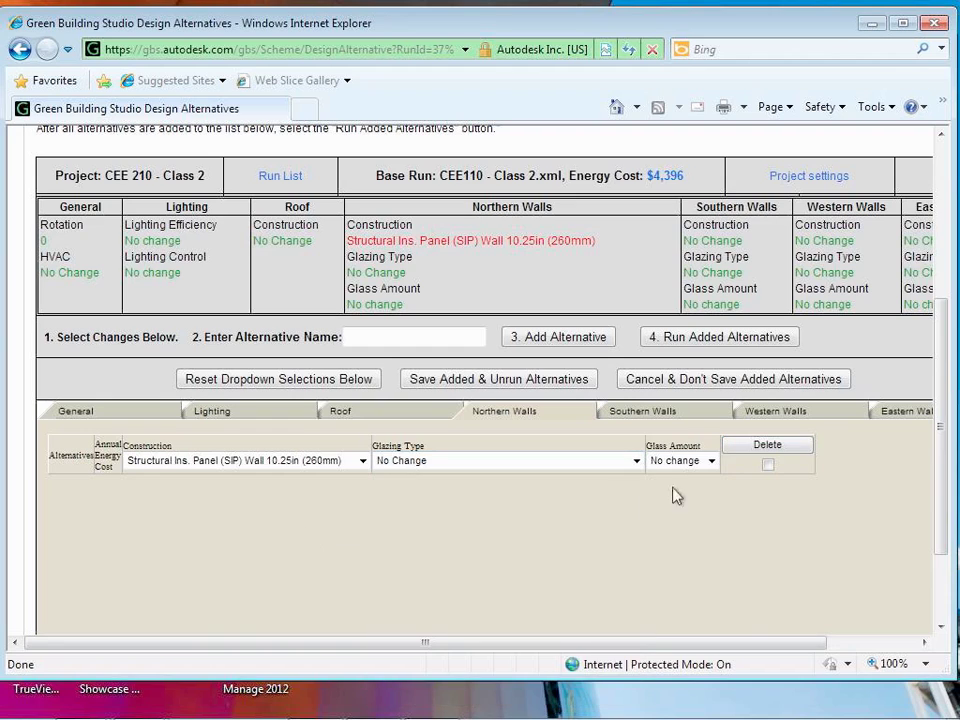
- Set the southern and western walls to the 10.25in (260mm) SIP wall construction
{"action": "left_click", "coordinate": [660, 414]}
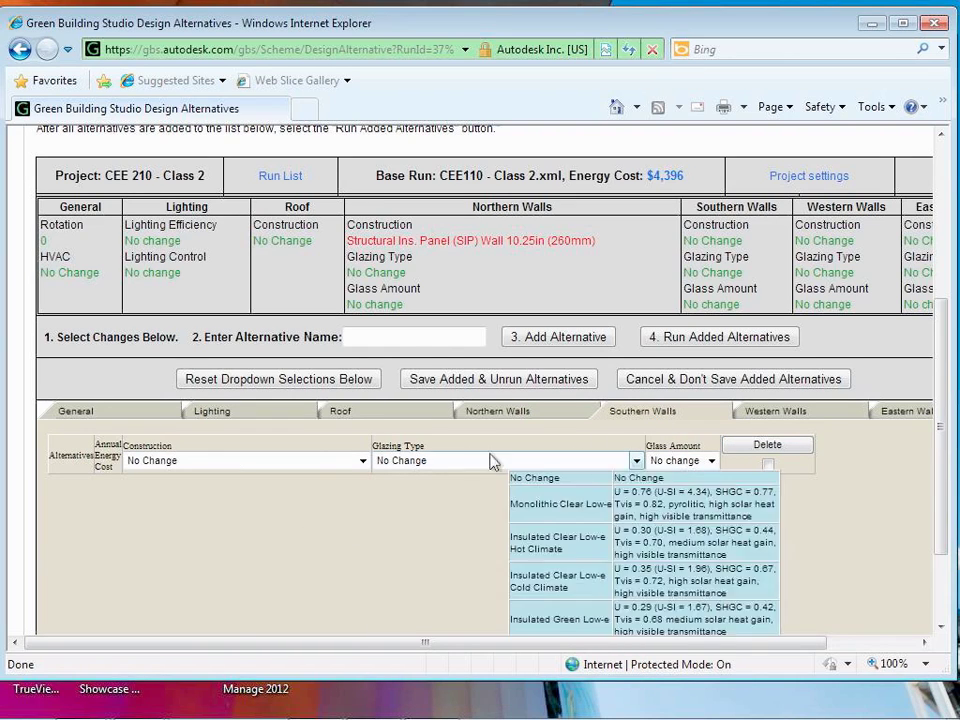
{"action": "left_click", "coordinate": [345, 458]}
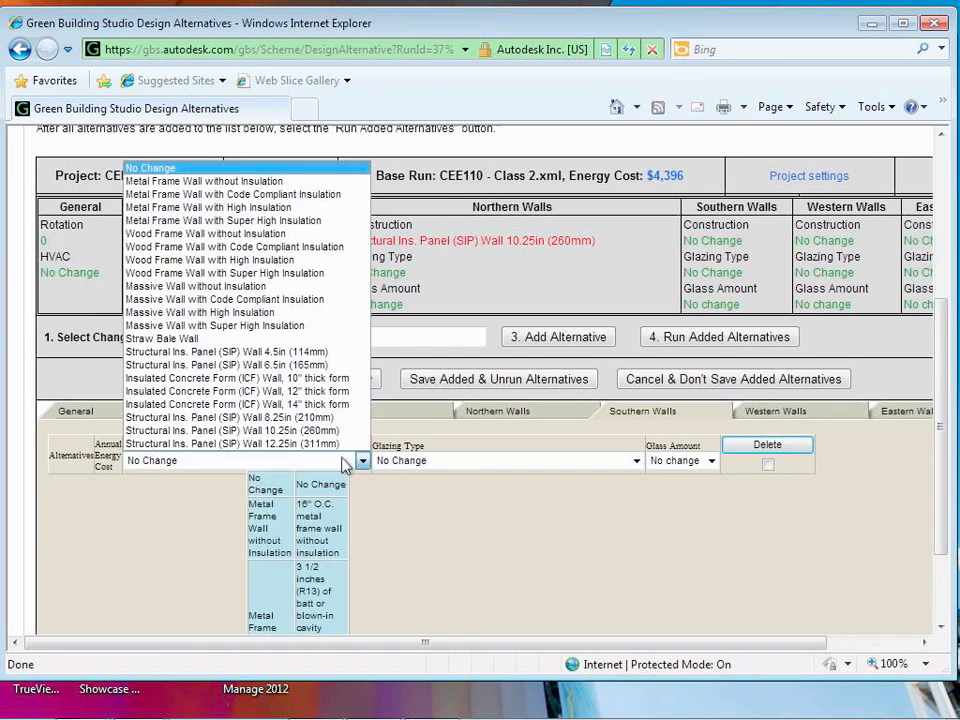
{"action": "left_click", "coordinate": [262, 431]}
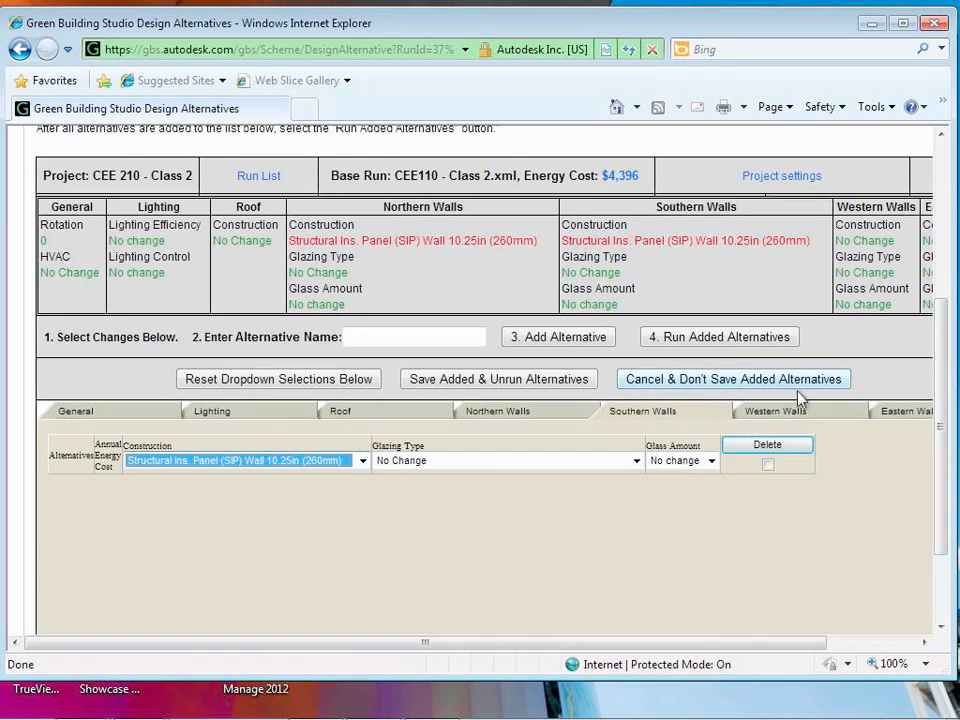
{"action": "left_click", "coordinate": [800, 413]}
{"action": "left_click", "coordinate": [175, 461]}
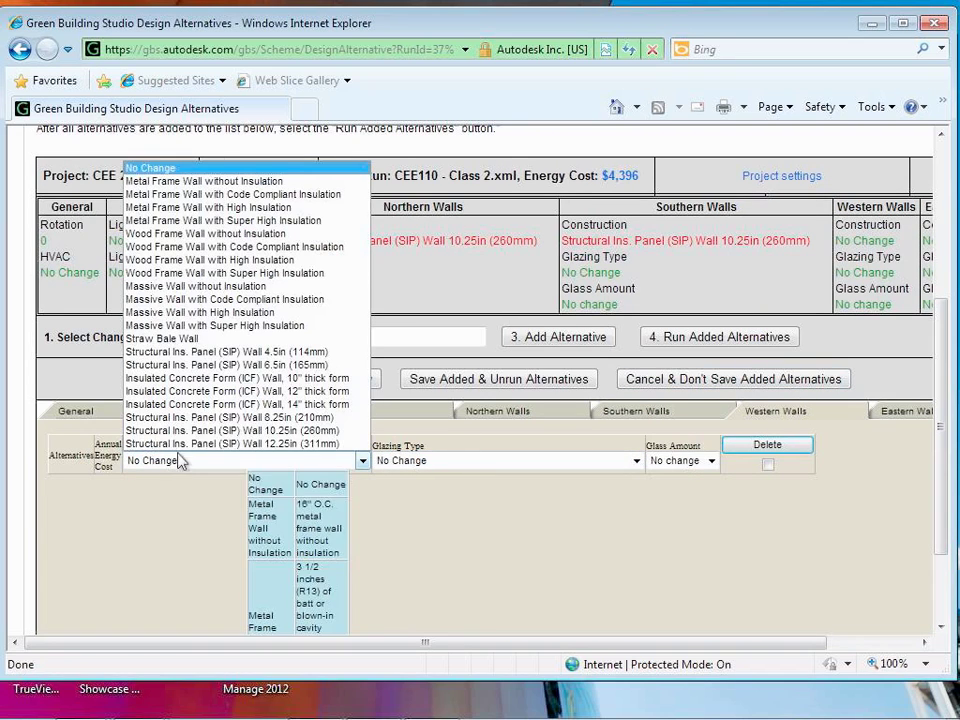
{"action": "left_click", "coordinate": [186, 432]}
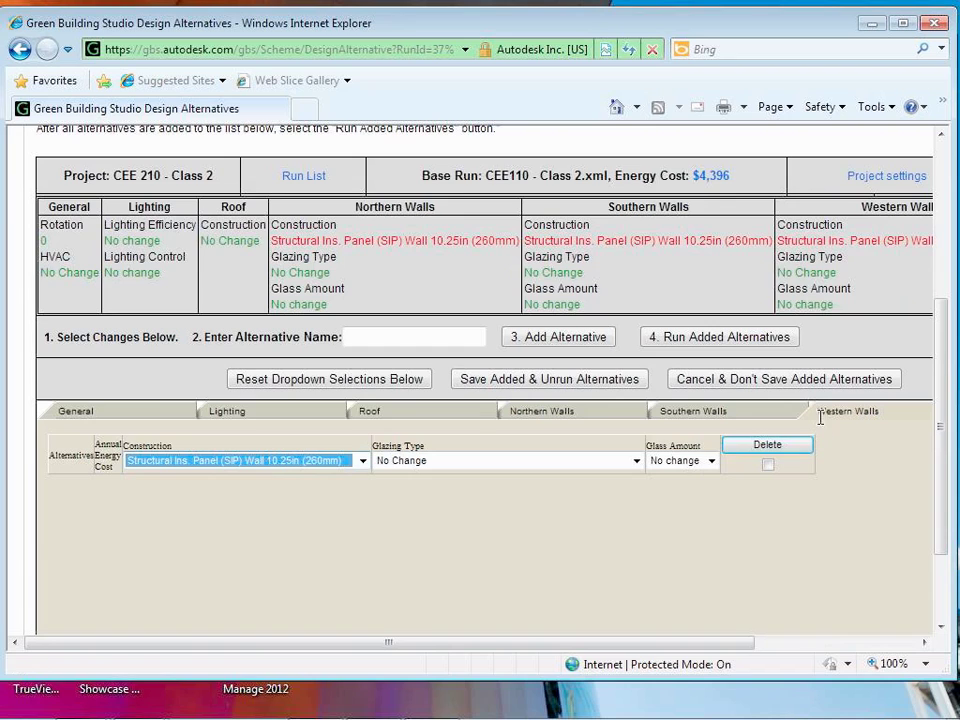
- Set the eastern walls to the 10.25in (260mm) SIP wall construction
{"action": "left_click", "coordinate": [868, 643]}
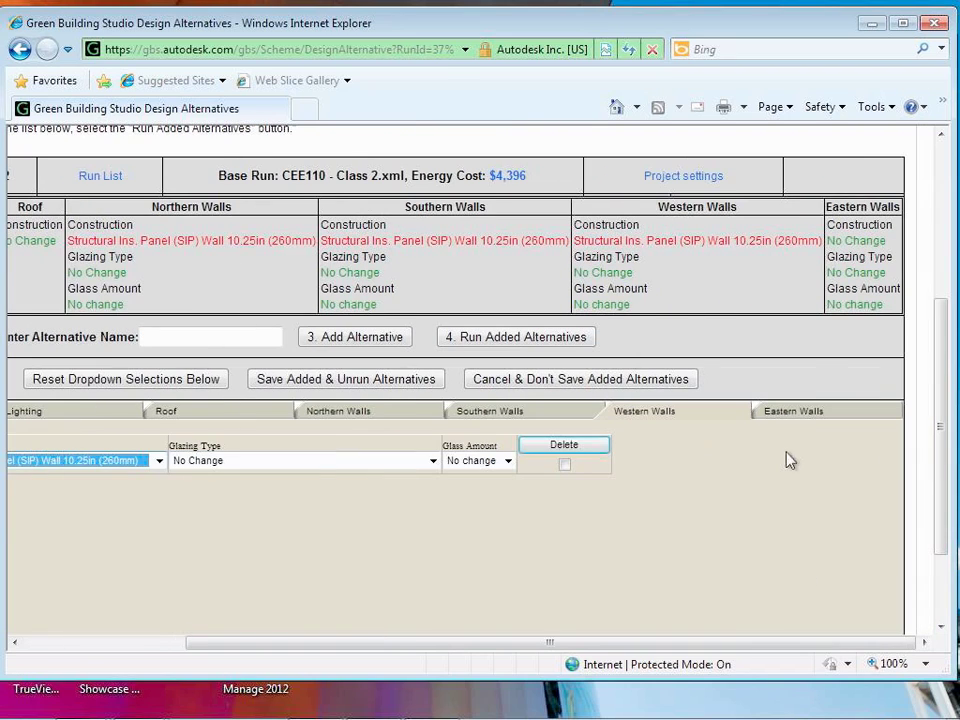
{"action": "left_click", "coordinate": [796, 413]}
{"action": "left_click", "coordinate": [150, 461]}
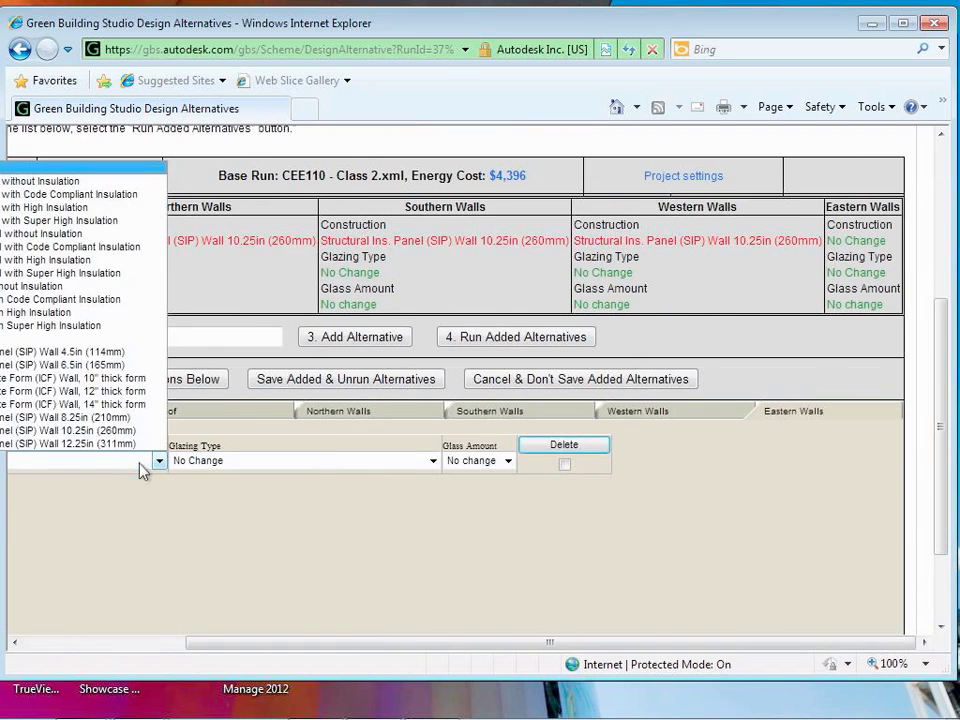
{"action": "left_click", "coordinate": [103, 431]}
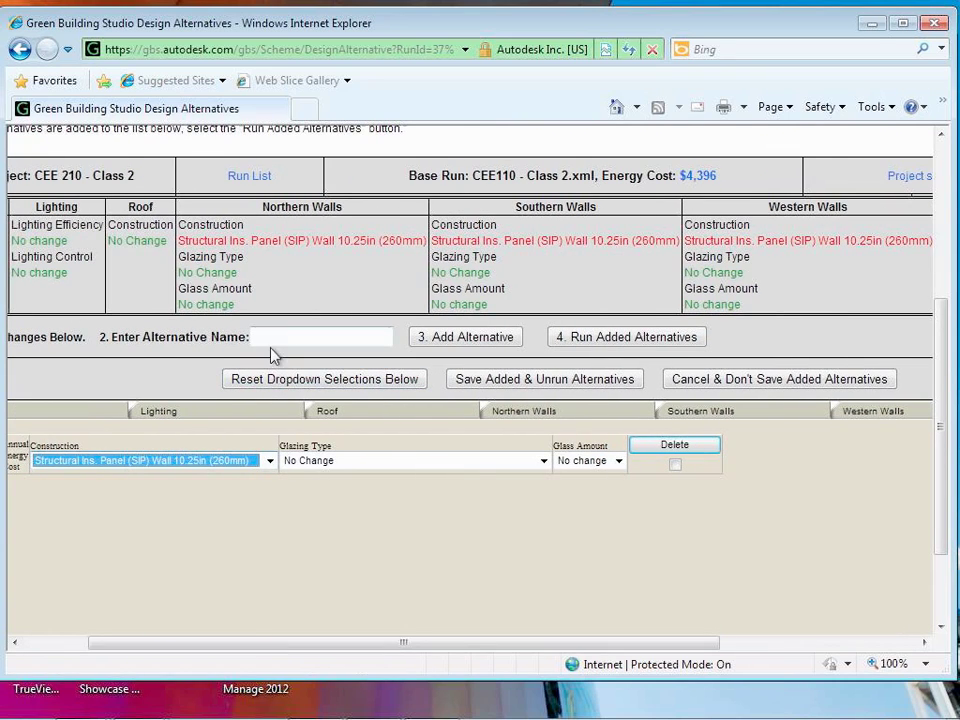
{"action": "left_click", "coordinate": [279, 337]}
- Name the alternative 'SIPS' and add it to the alternatives list
{"action": "type", "text": "SIPE"}
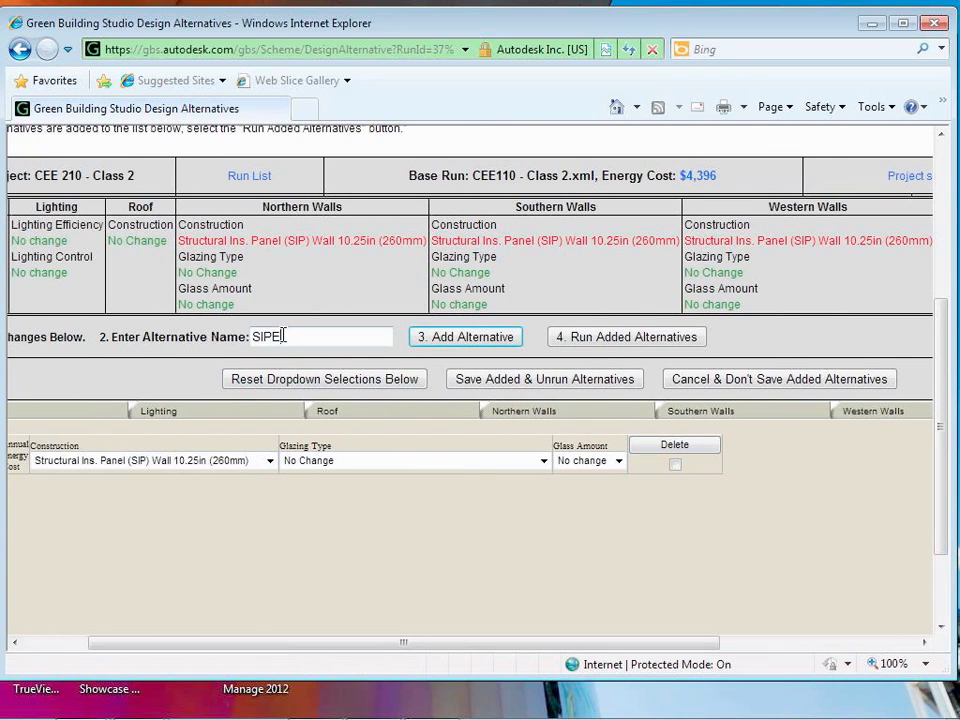
{"action": "key", "text": "BackSpace"}
{"action": "type", "text": "S"}
{"action": "left_click_drag", "start_coordinate": [696, 645], "coordinate": [585, 645]}
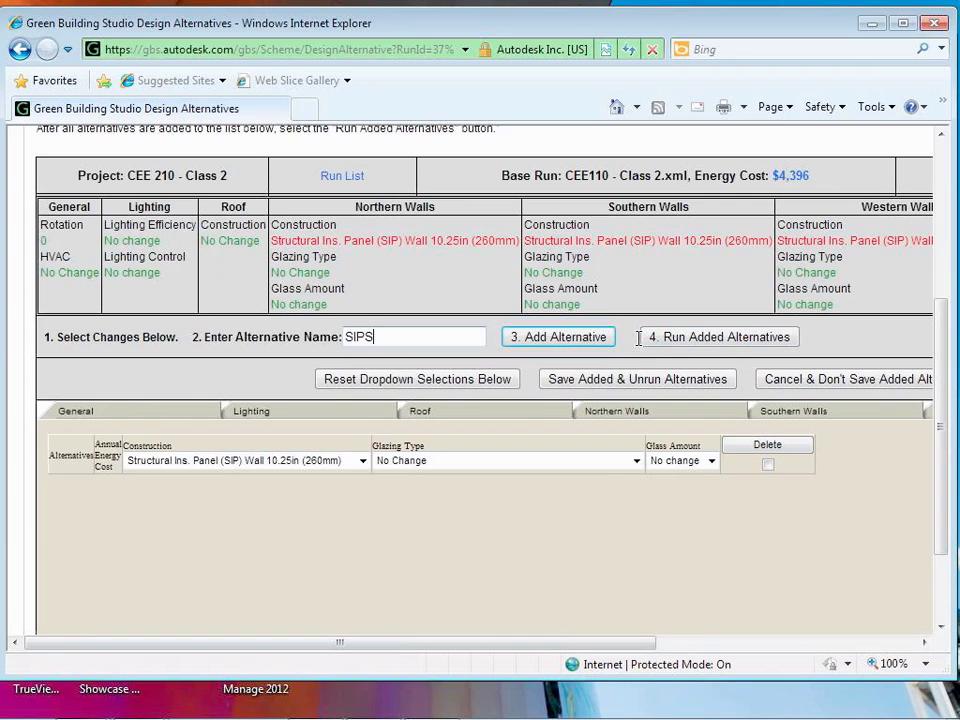
{"action": "left_click", "coordinate": [596, 342]}
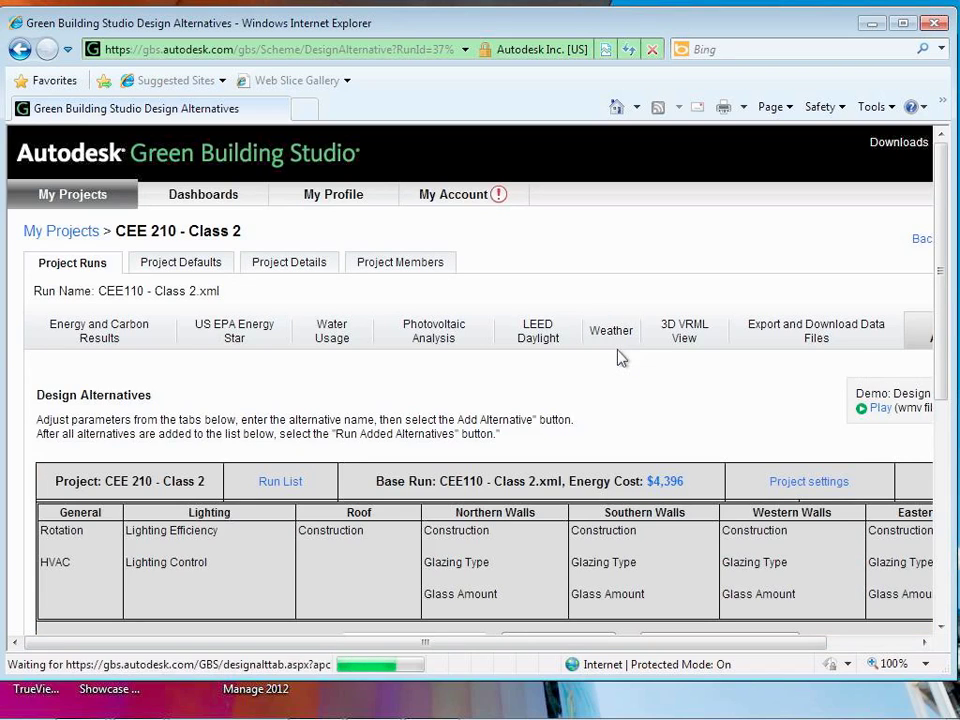
{"action": "left_click_drag", "start_coordinate": [946, 322], "coordinate": [939, 435]}
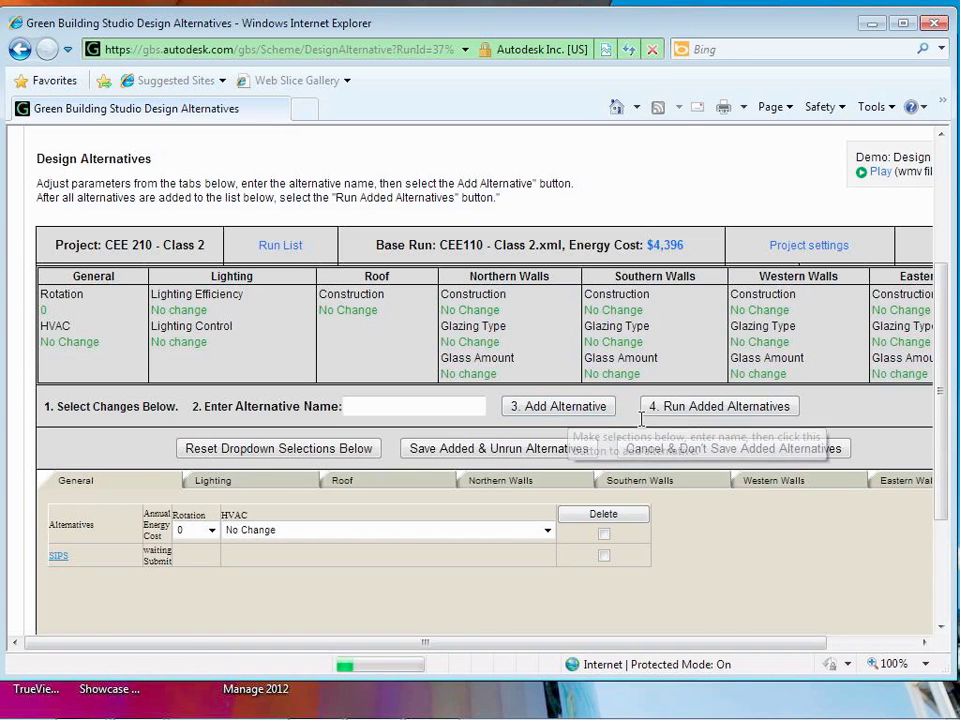
- Run the added SIPS alternative and confirm its $4,193 annual energy cost versus the $4,396 base
{"action": "left_click", "coordinate": [676, 421]}
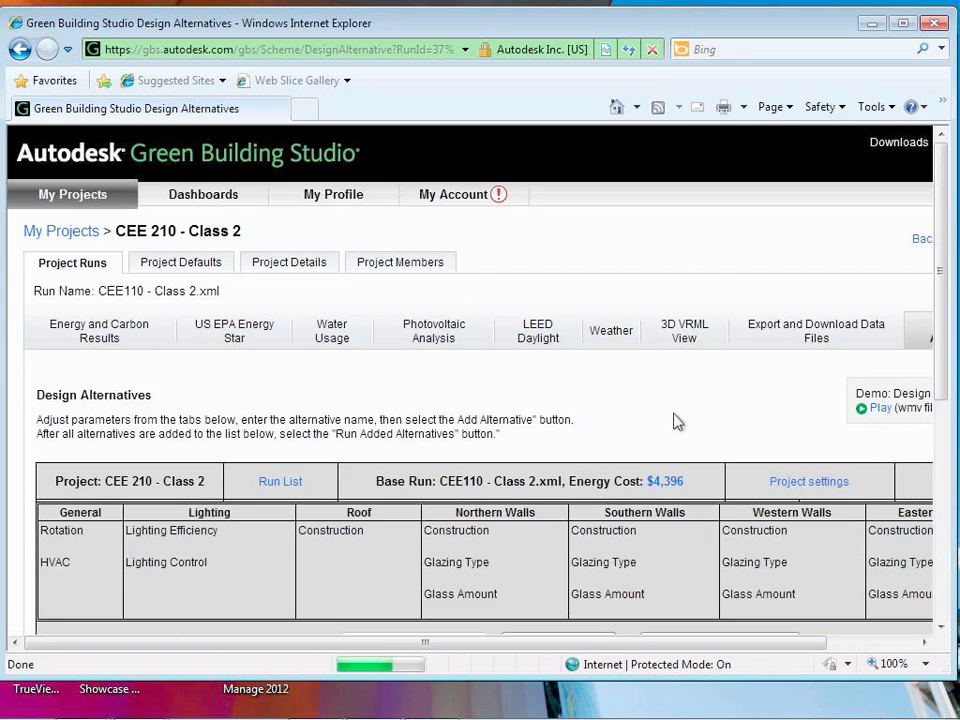
{"action": "left_click_drag", "start_coordinate": [939, 240], "coordinate": [939, 317]}
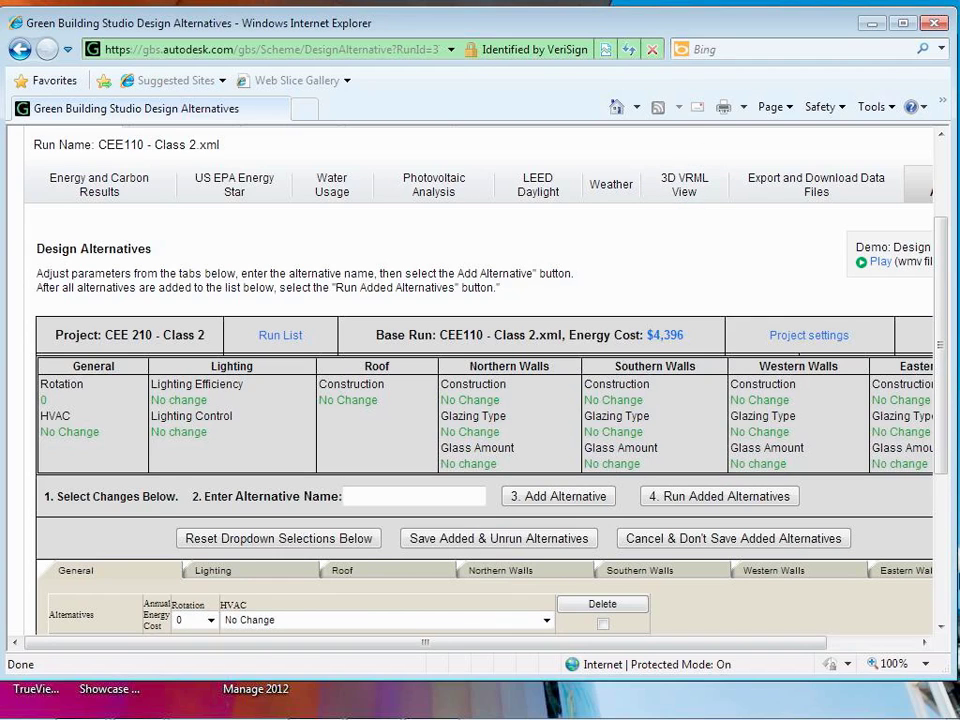
{"action": "left_click_drag", "start_coordinate": [950, 440], "coordinate": [950, 520]}
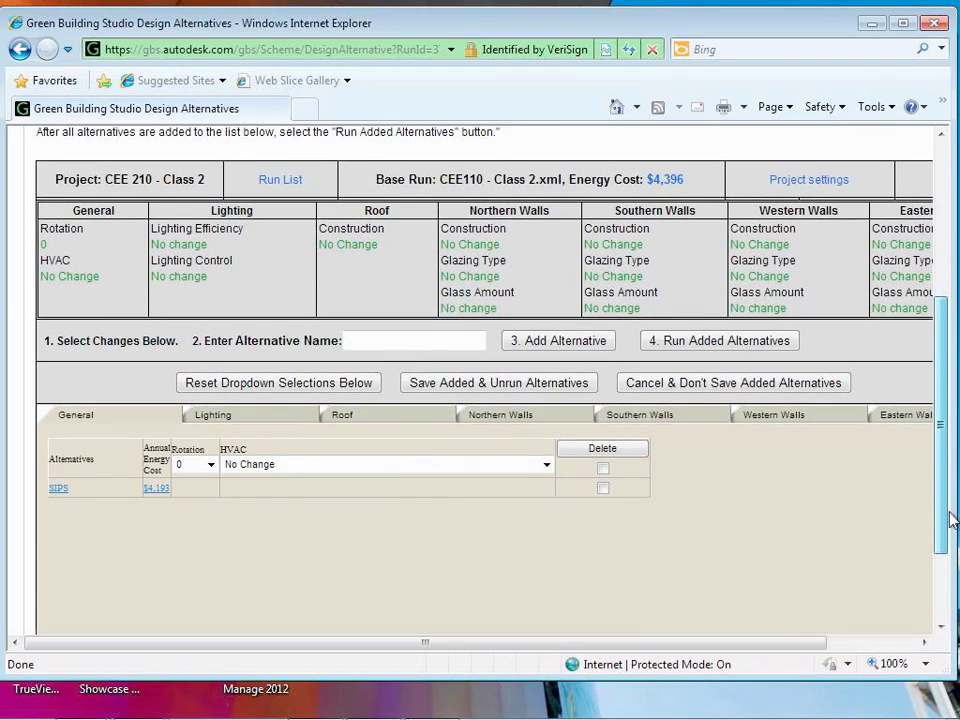
{"action": "left_click_drag", "start_coordinate": [950, 520], "coordinate": [946, 415]}
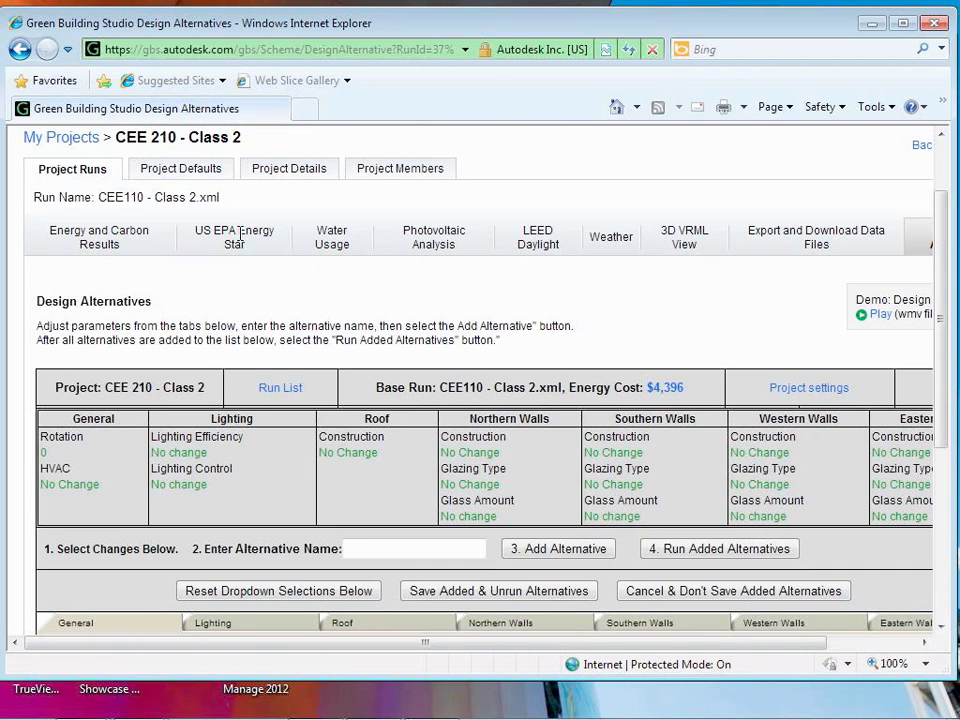
{"action": "scroll", "coordinate": [606, 240], "scroll_direction": "down", "scroll_amount": 5}
{"action": "scroll", "coordinate": [606, 250], "scroll_direction": "up", "scroll_amount": 7}
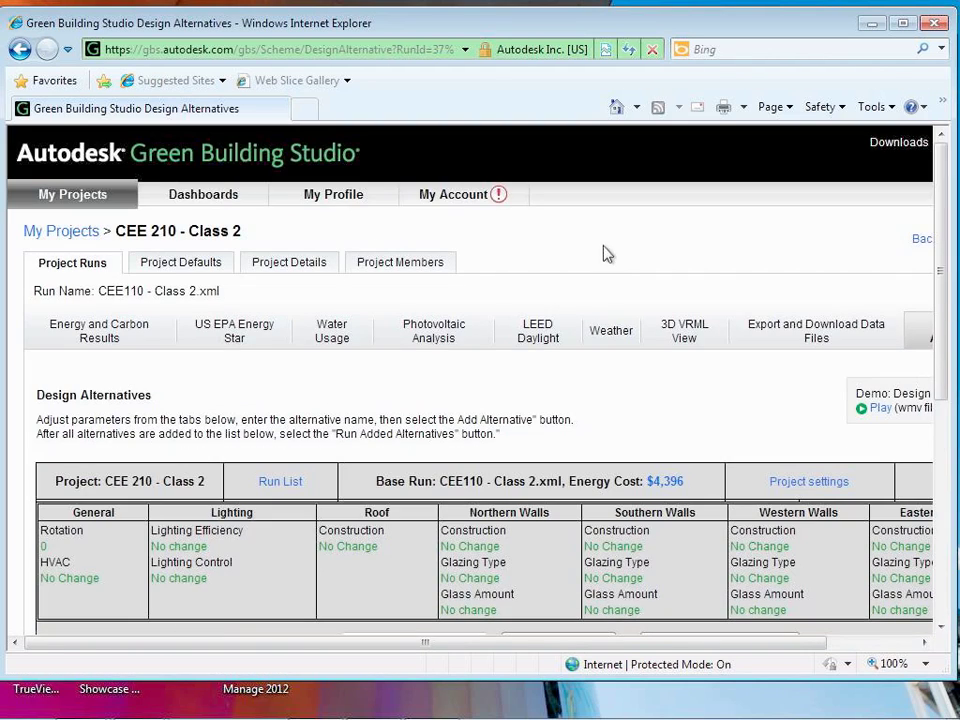
- Back in Project Runs, compare all runs relative to the CEE110 - Class 2.xml base run
{"action": "left_click", "coordinate": [857, 644]}
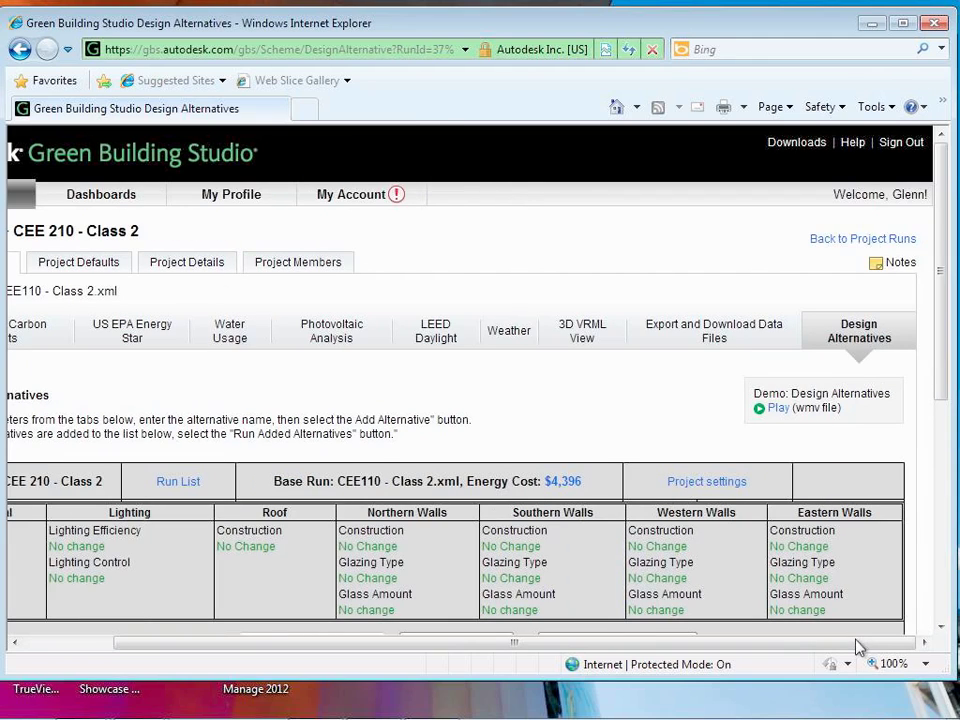
{"action": "left_click", "coordinate": [876, 240]}
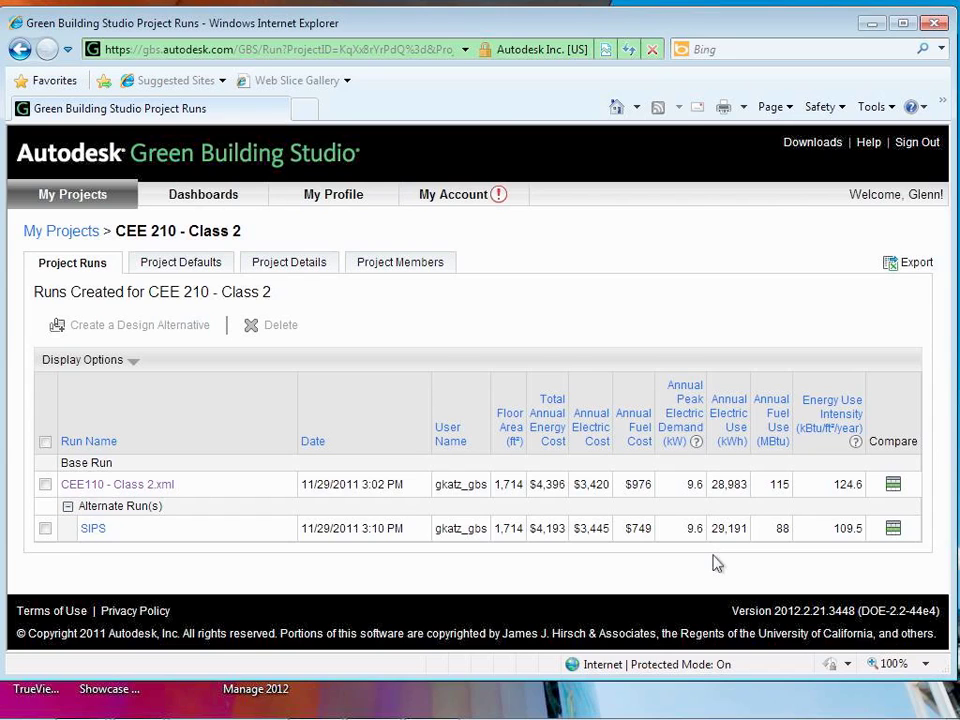
{"action": "left_click", "coordinate": [893, 485]}
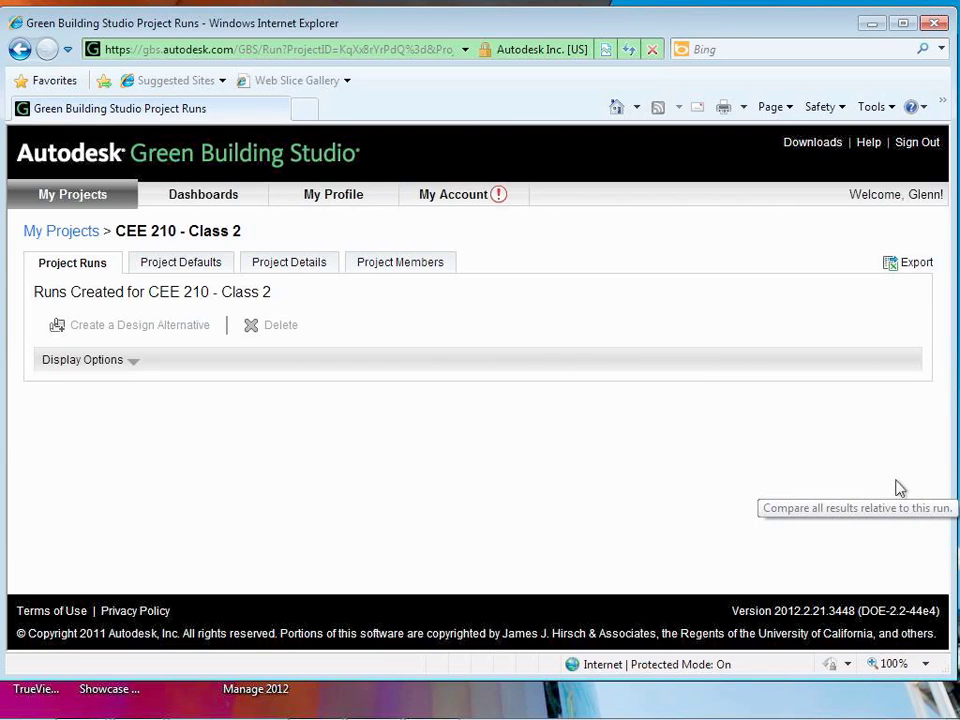